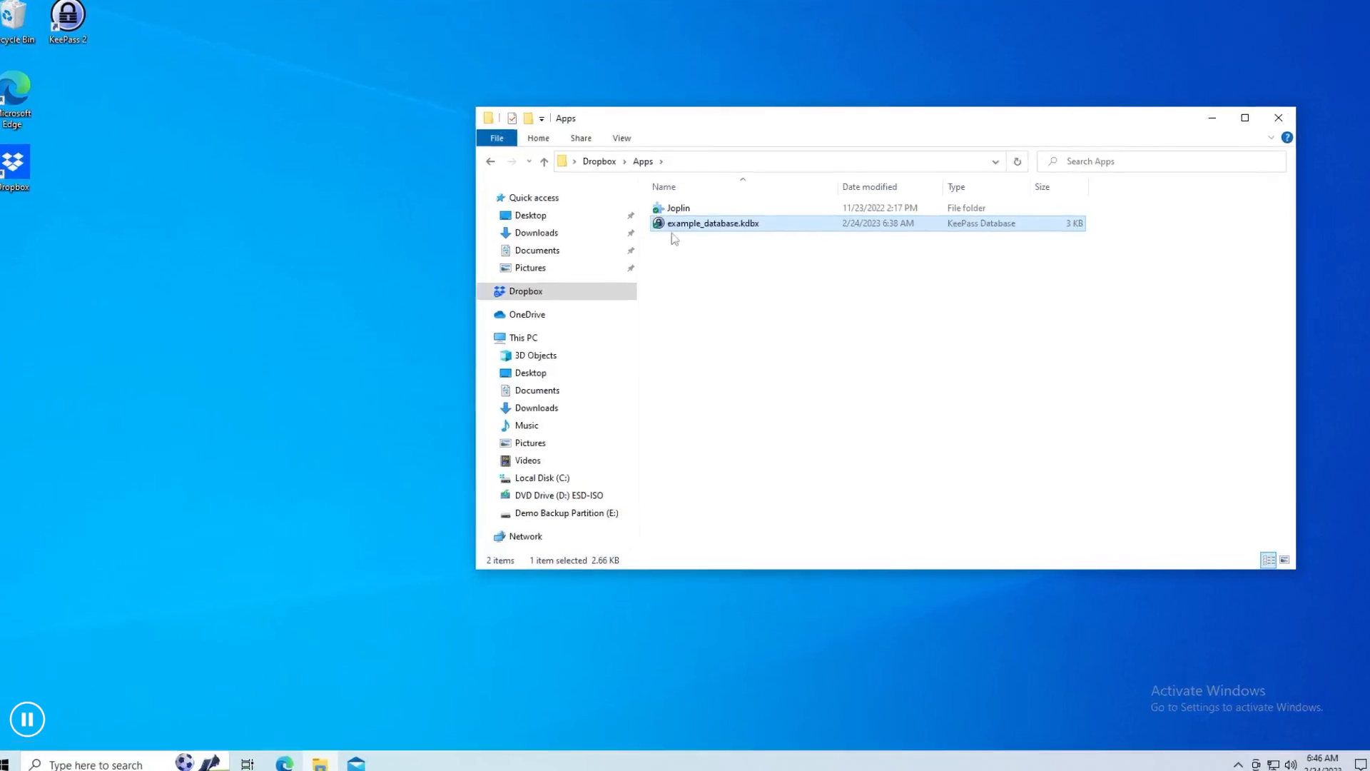
Open example_database.kdbx from the Dropbox Apps folder, entering its master password.
double_click(693, 227)
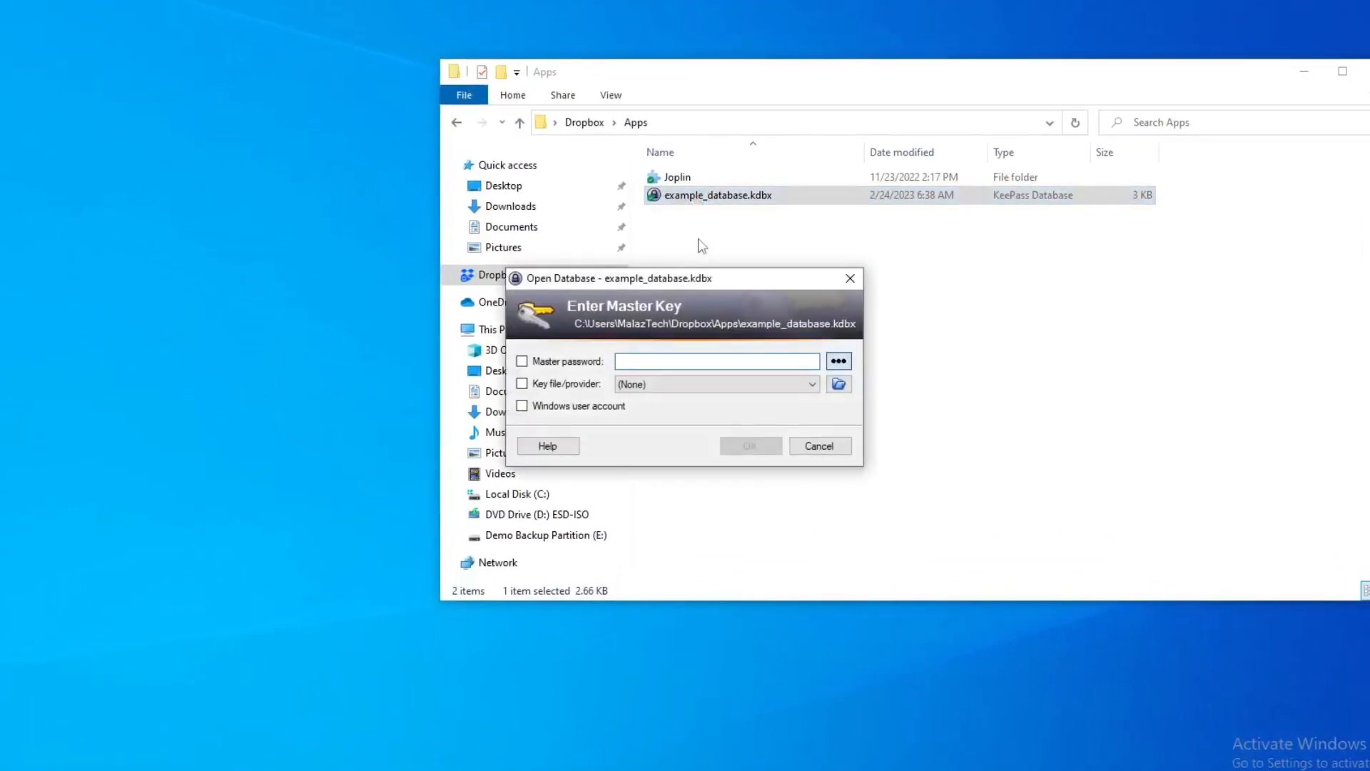
type("****")
key("Return")
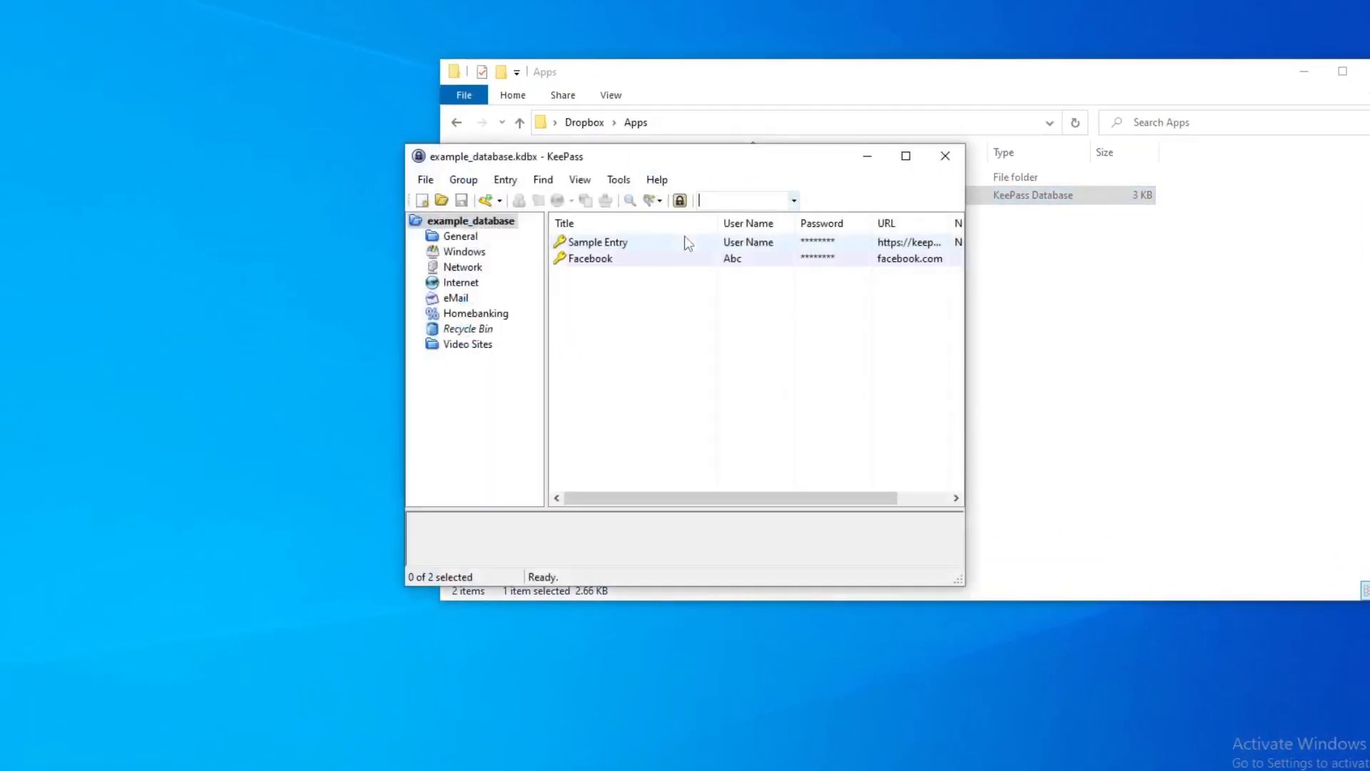
left_click(427, 181)
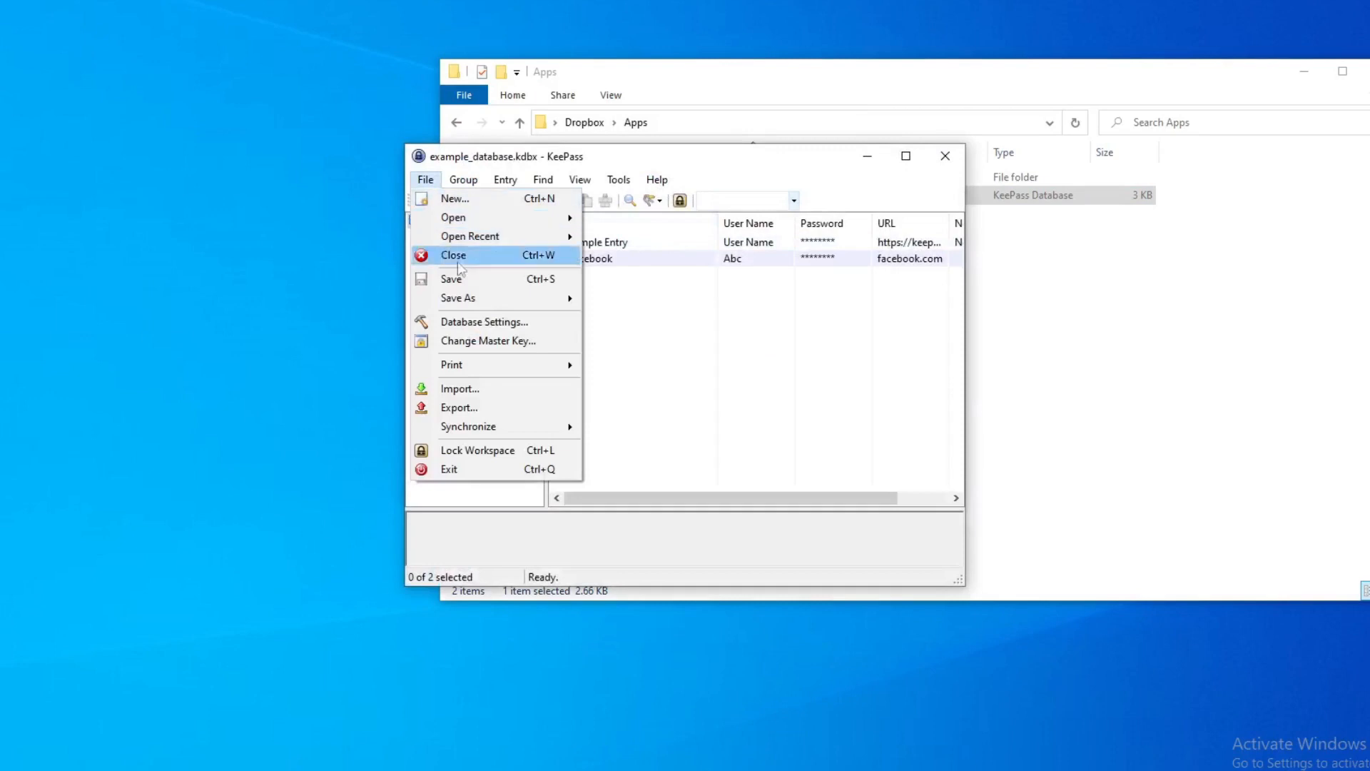
mouse_move(492, 426)
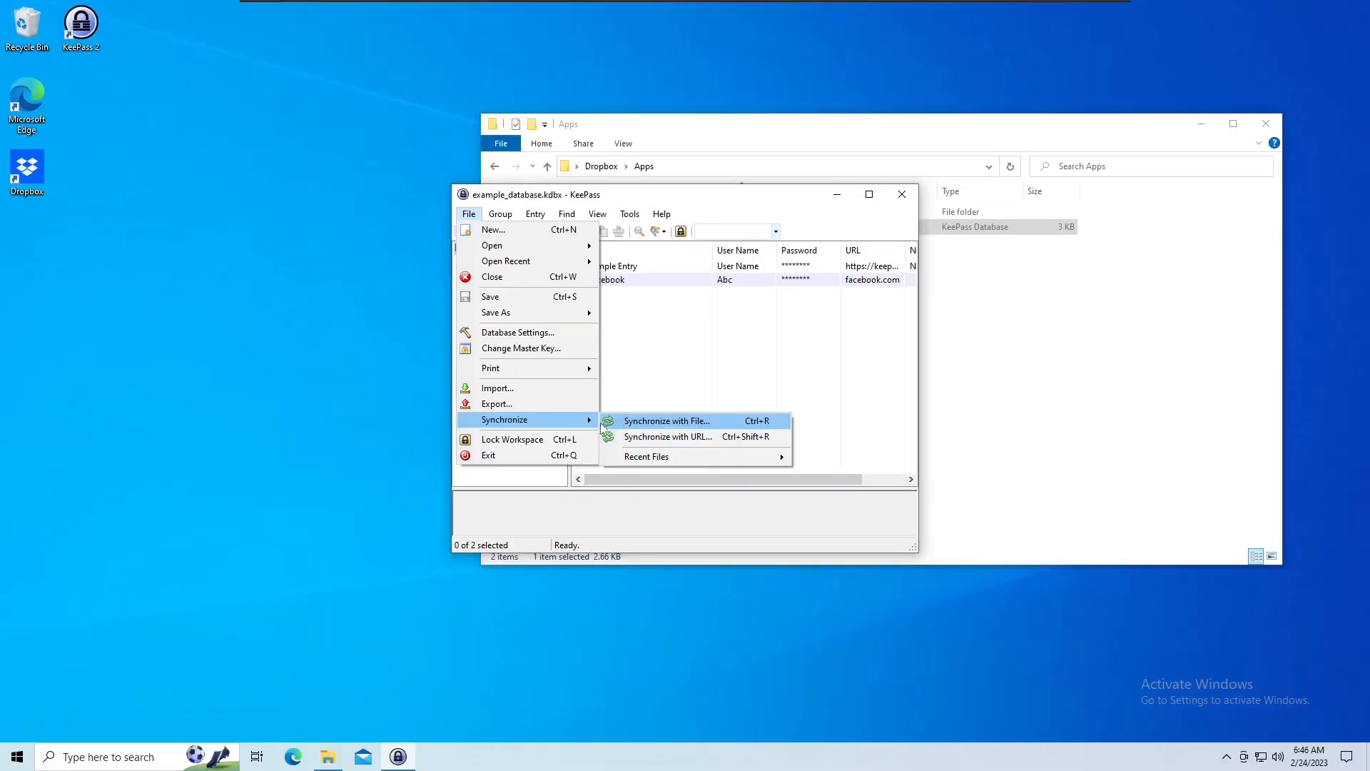
left_click(524, 222)
Create a new database file named my backup db on the Demo Backup Partition (E:).
left_click(469, 213)
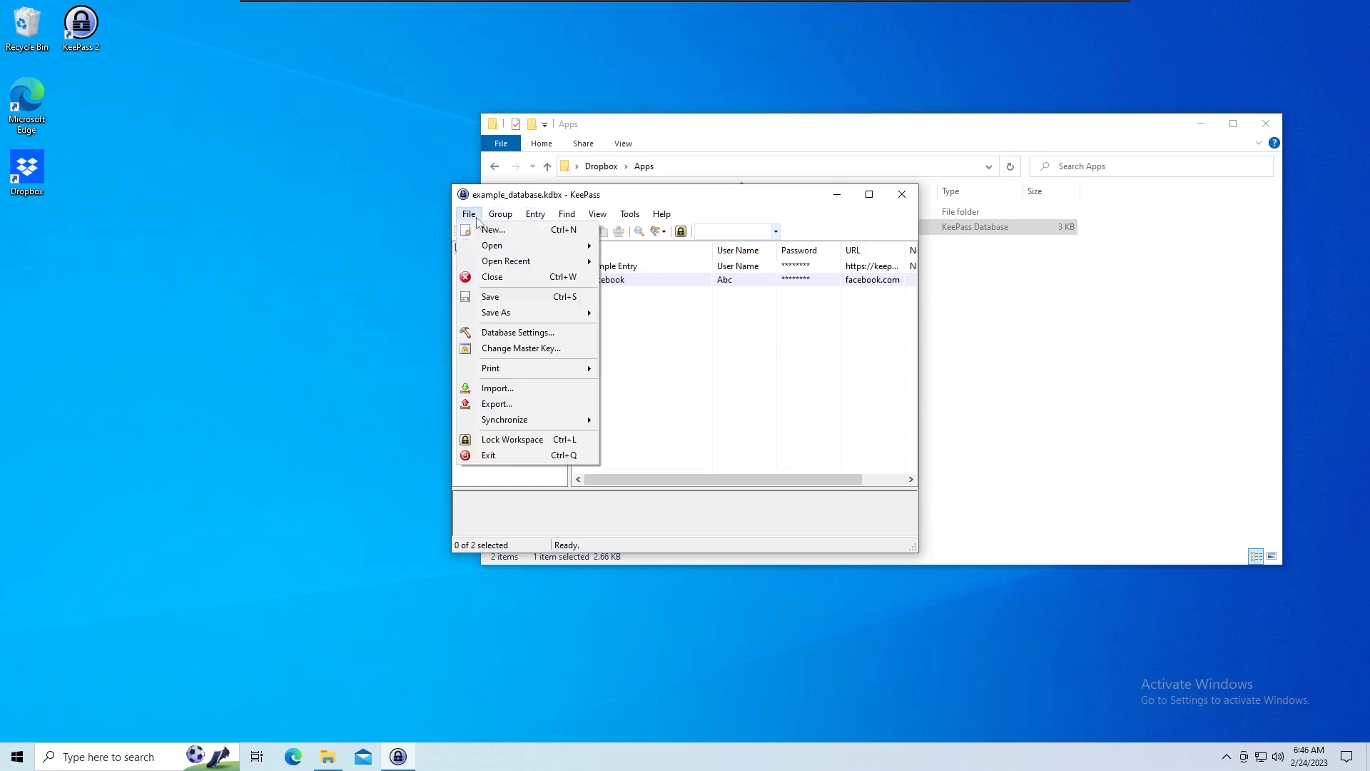
left_click(477, 230)
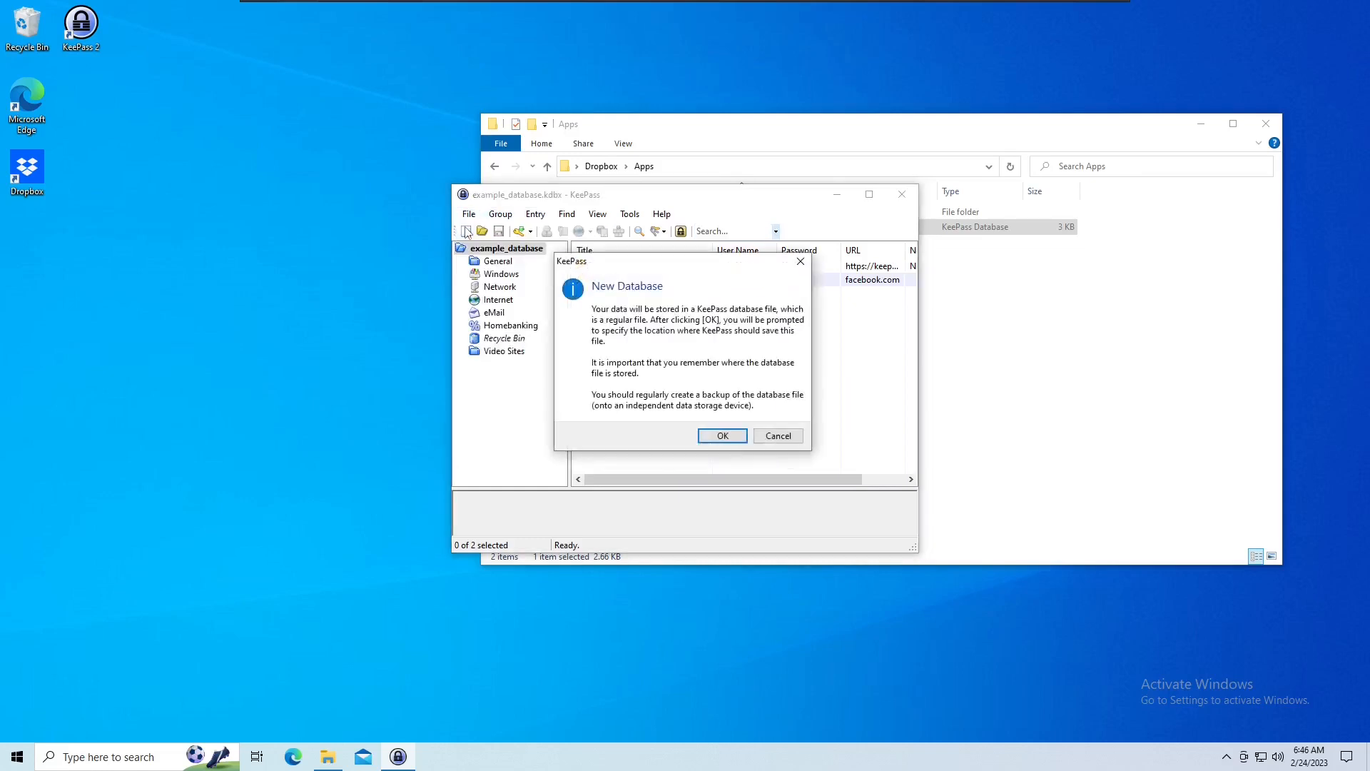
left_click(720, 436)
type("my backup db")
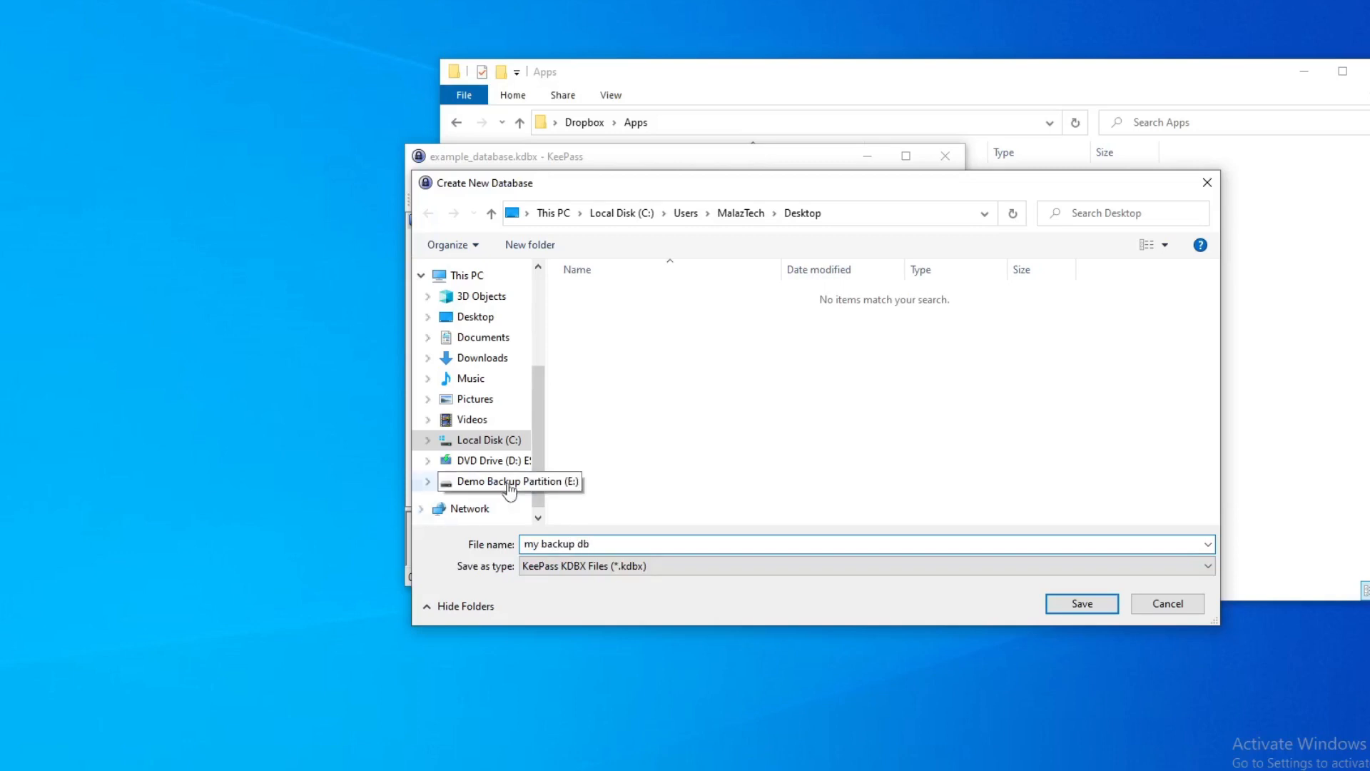
left_click(471, 481)
left_click(1079, 605)
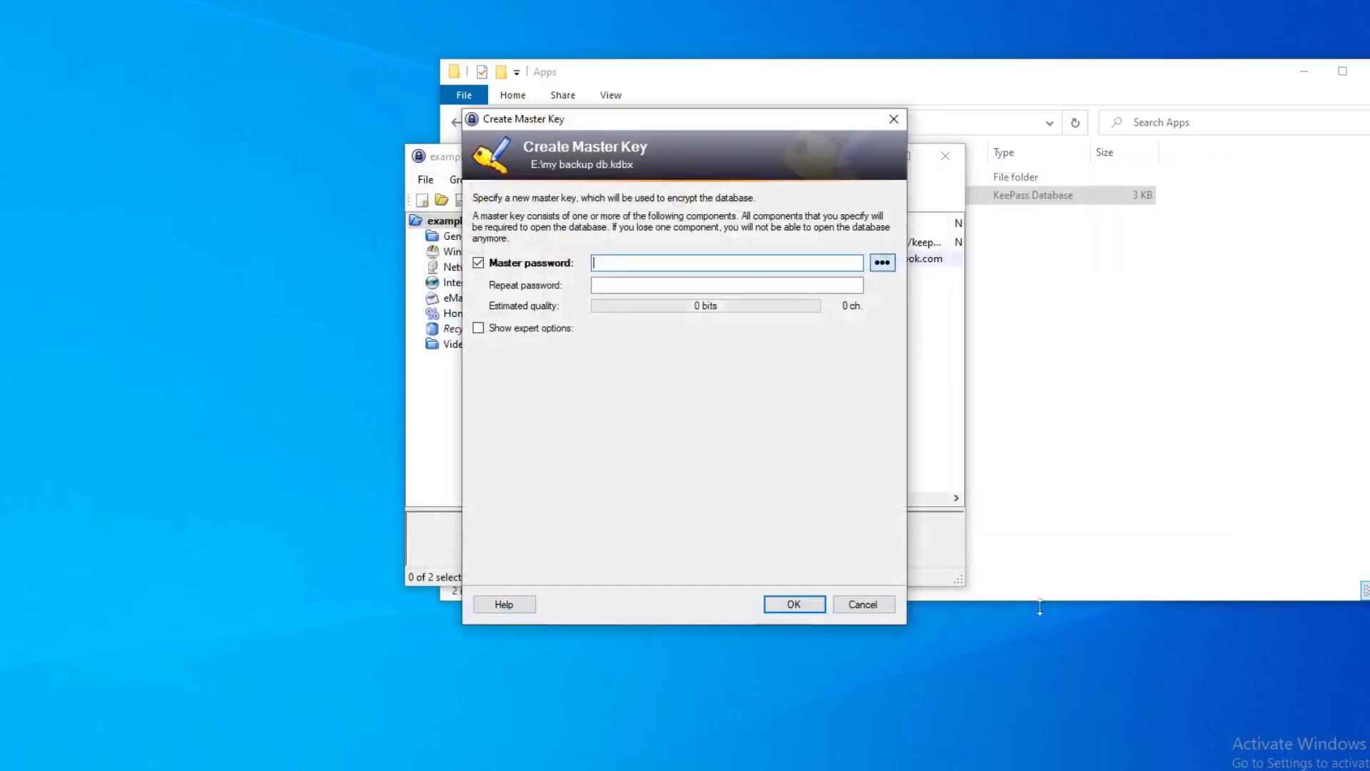
Set and repeat the new database's master password, accepting it despite being weak.
type("••••")
key("Tab")
key("Tab")
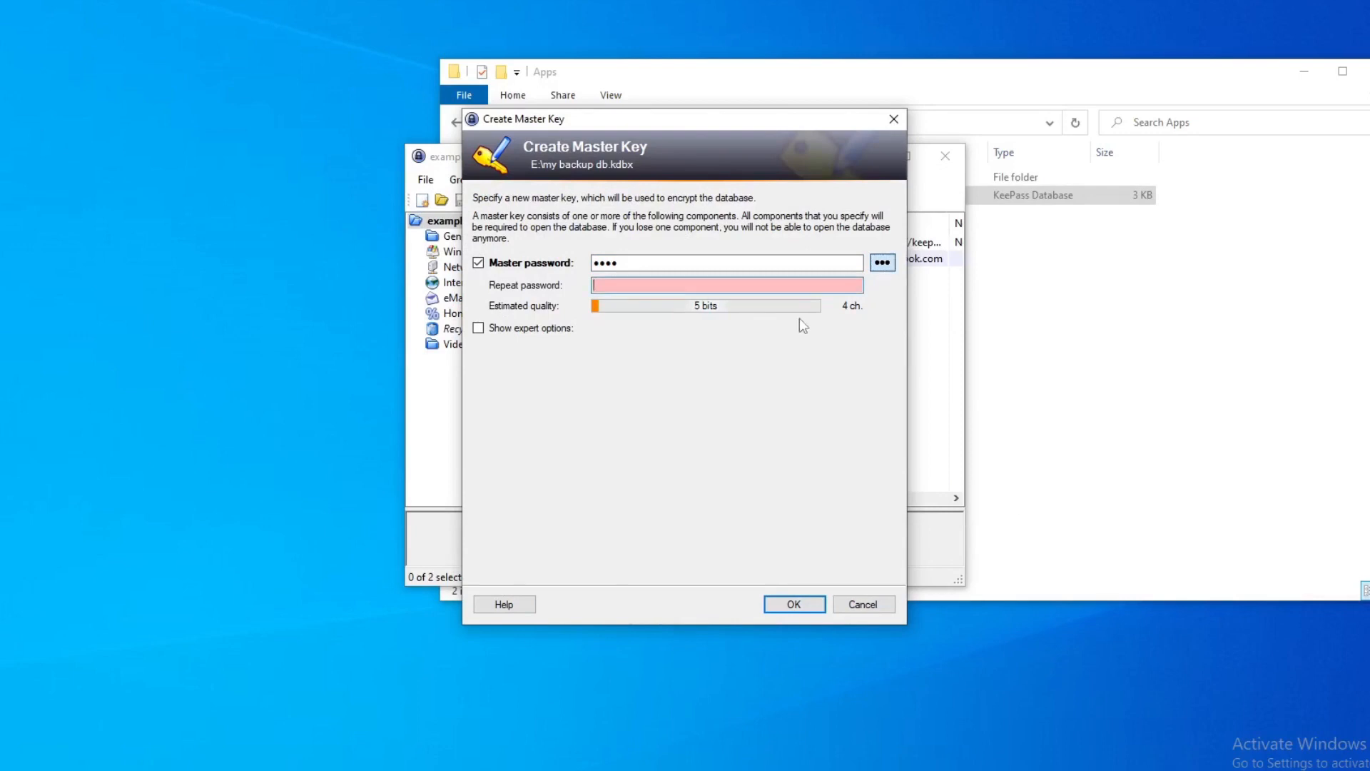
type("••••")
left_click(806, 604)
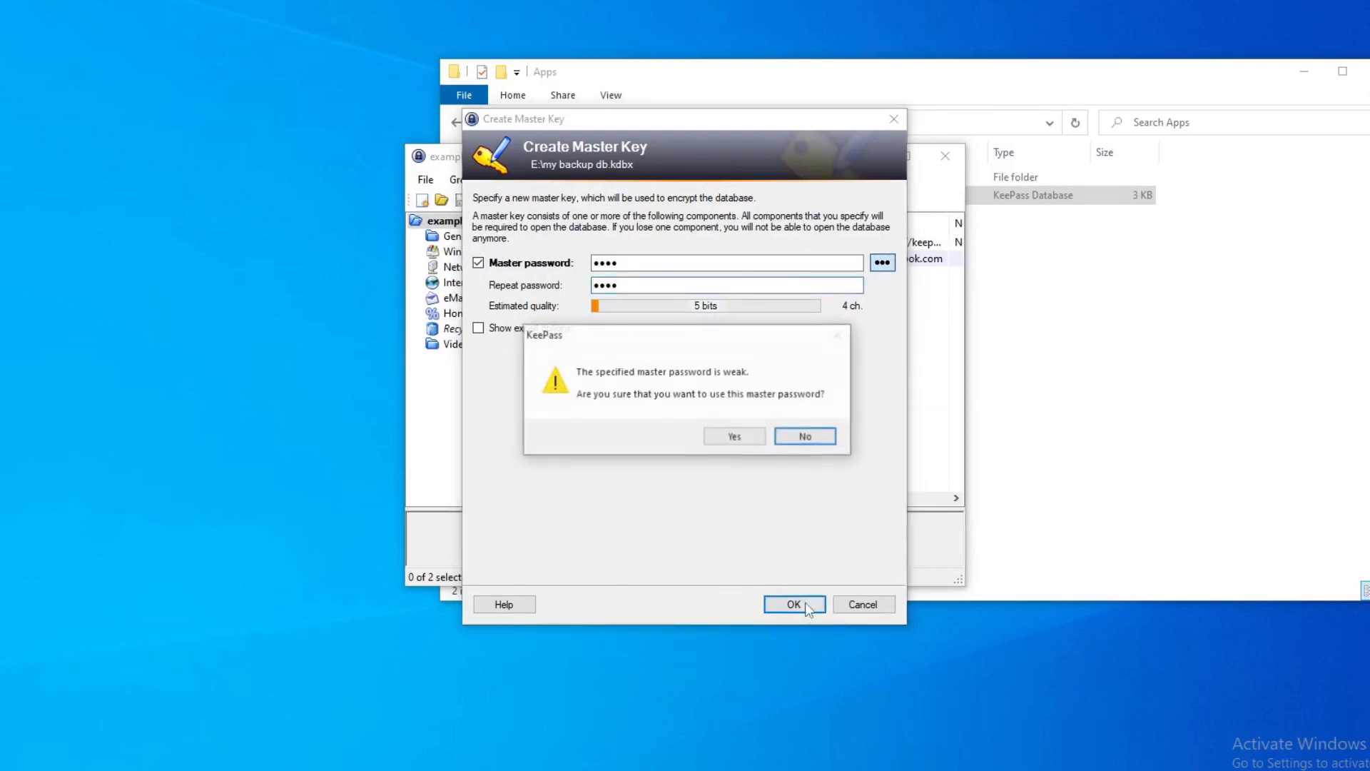
left_click(735, 438)
Enter just for backup in the new database's settings and skip the emergency sheet.
type("just for backup")
key("Return")
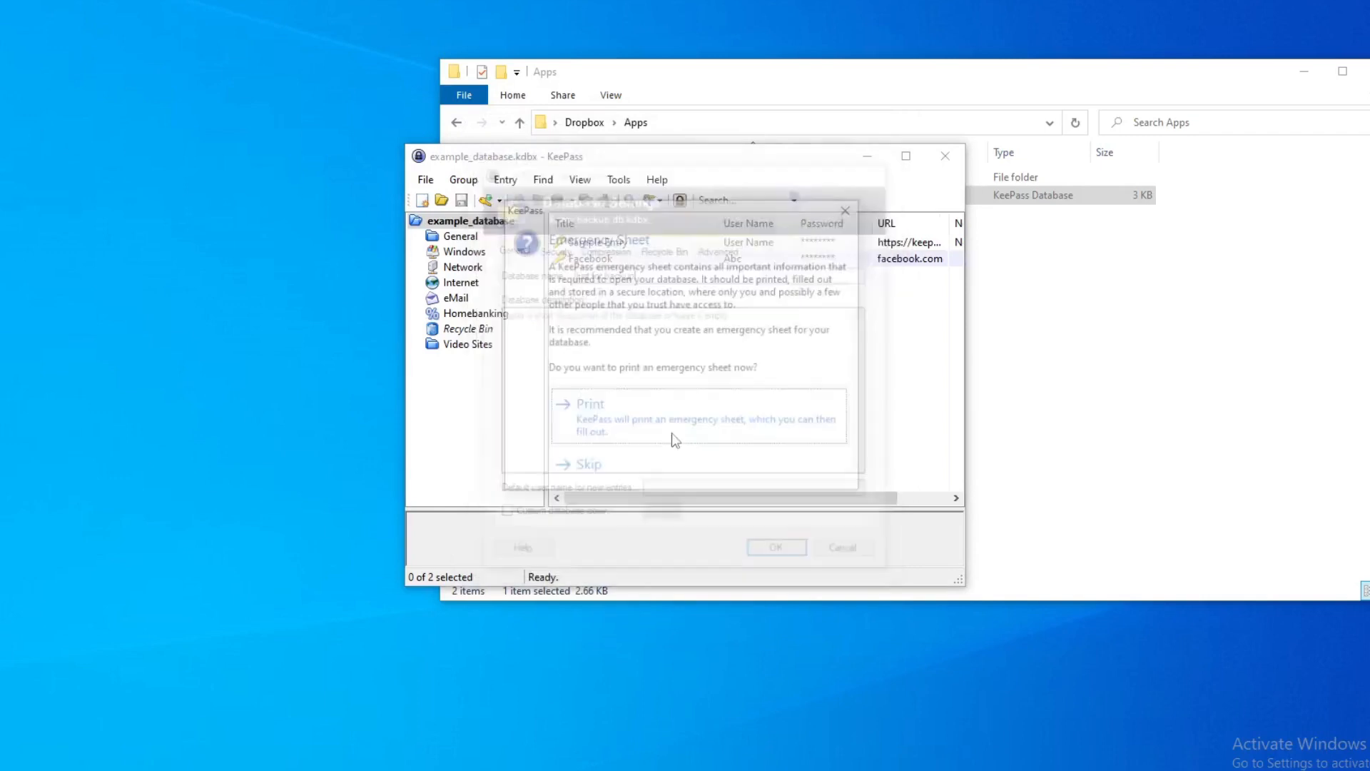
left_click(679, 468)
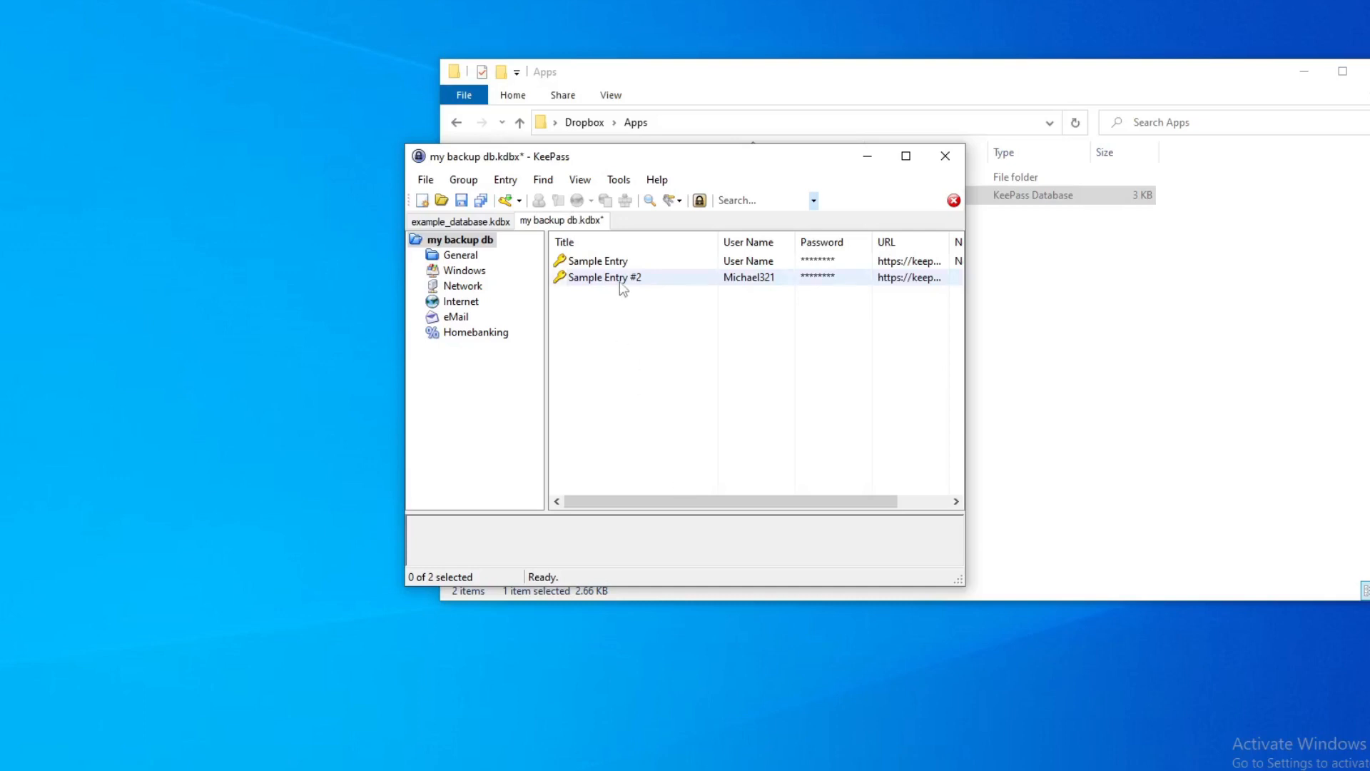
Delete both sample entries from the new database.
left_click(598, 277)
key("Delete")
key("Return")
left_click(605, 261)
key("Delete")
key("Return")
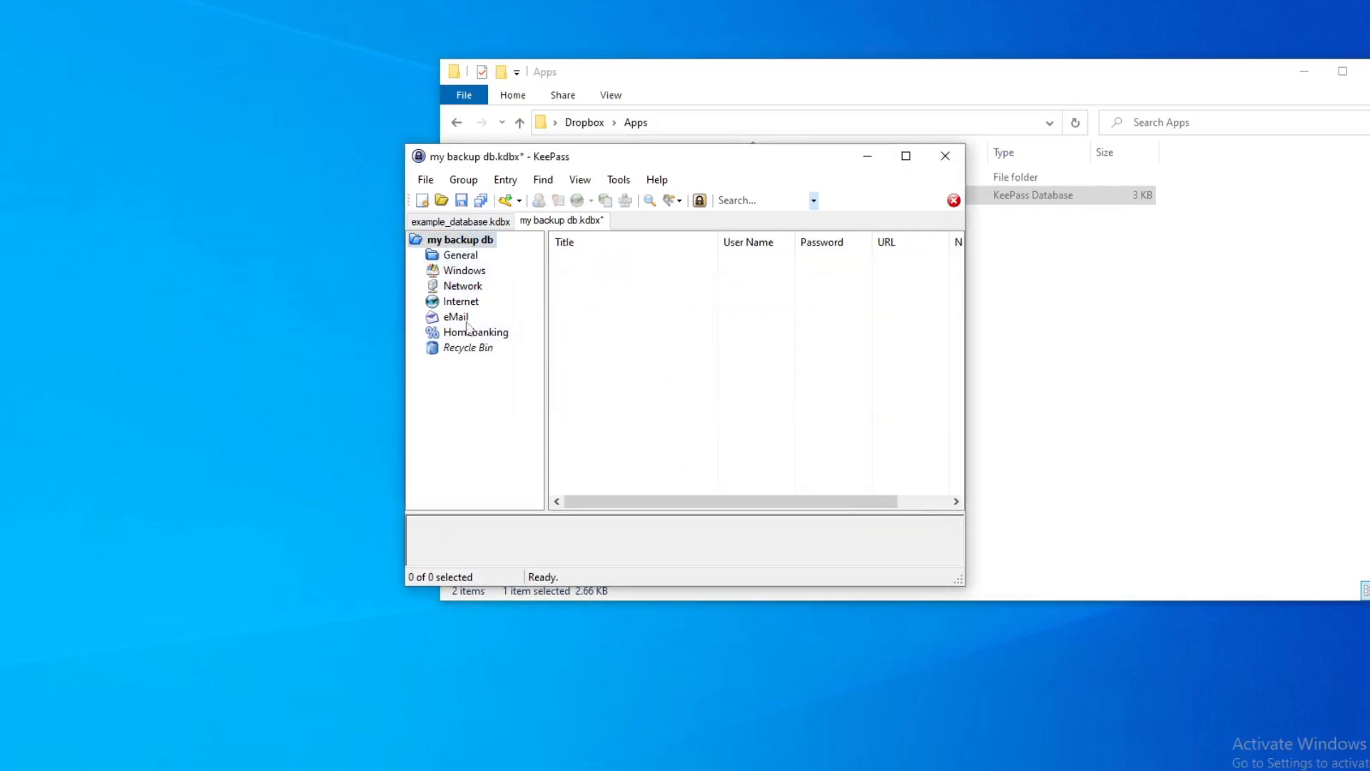
Delete all the default groups from the new database one by one.
left_click(468, 348)
left_click(457, 257)
key("Delete")
key("Return")
left_click(457, 257)
key("Delete")
key("Return")
left_click(456, 257)
key("Delete")
key("Return")
left_click(457, 257)
key("Delete")
key("Return")
left_click(457, 257)
key("Delete")
key("Return")
key("Delete")
key("Return")
Empty the Recycle Bin and delete the Recycle Bin group itself.
right_click(460, 255)
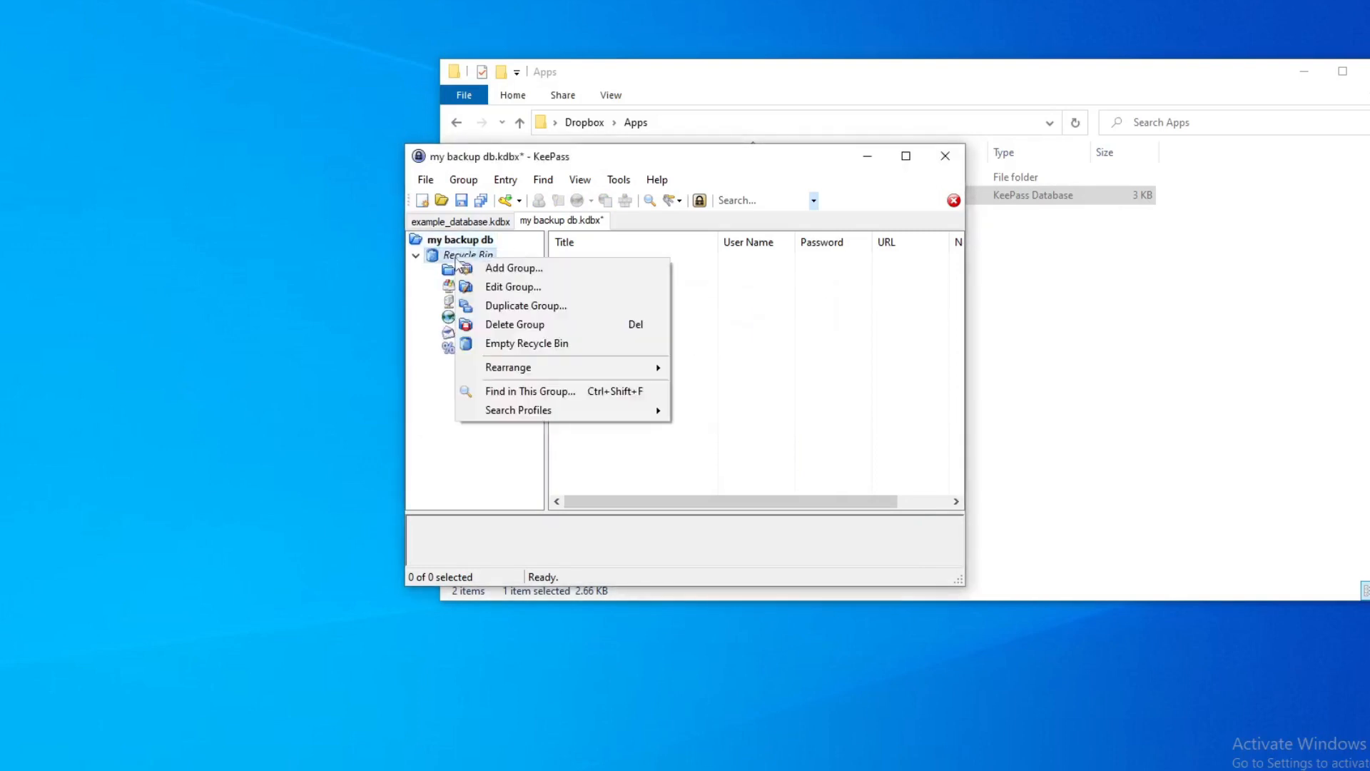
left_click(512, 343)
key("Return")
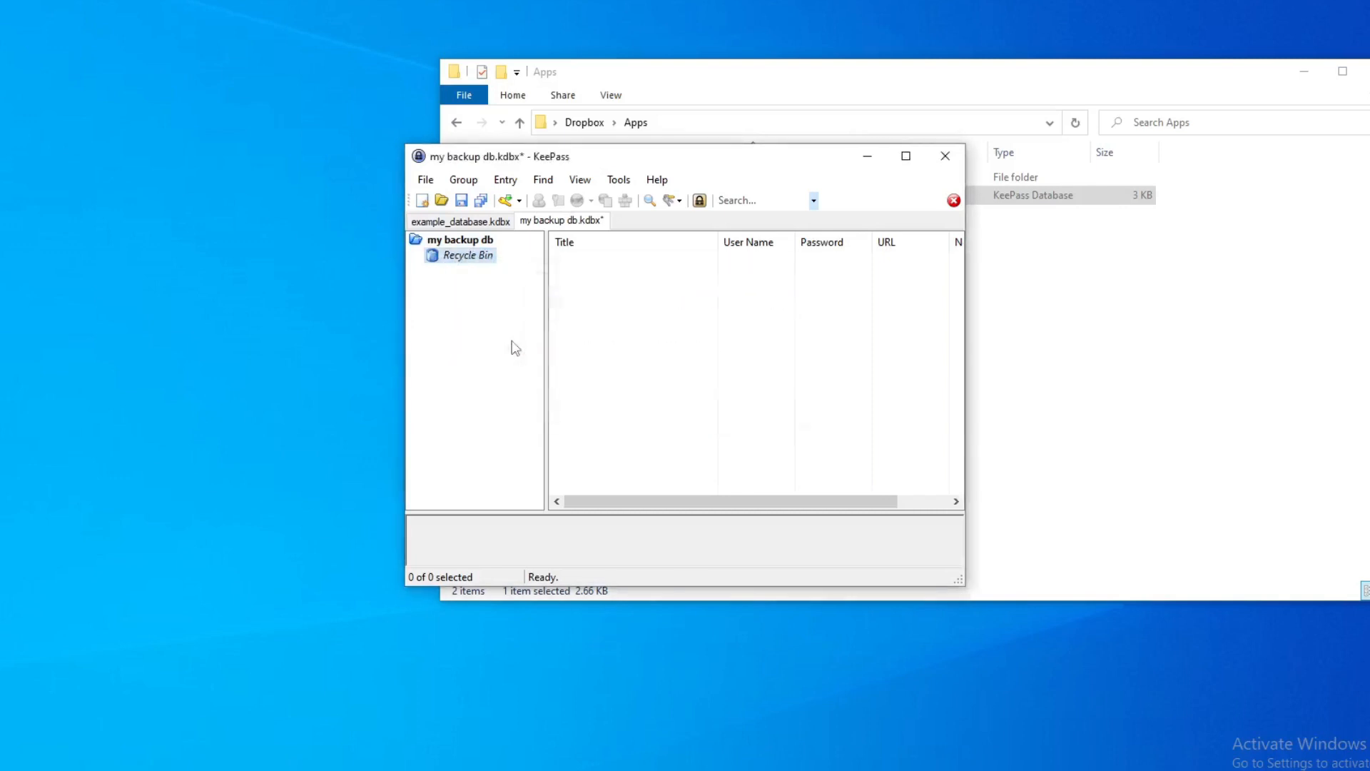
left_click(461, 257)
key("Delete")
Add an entry titled I'm Coming From Backup File with user name test, and save the database.
right_click(654, 278)
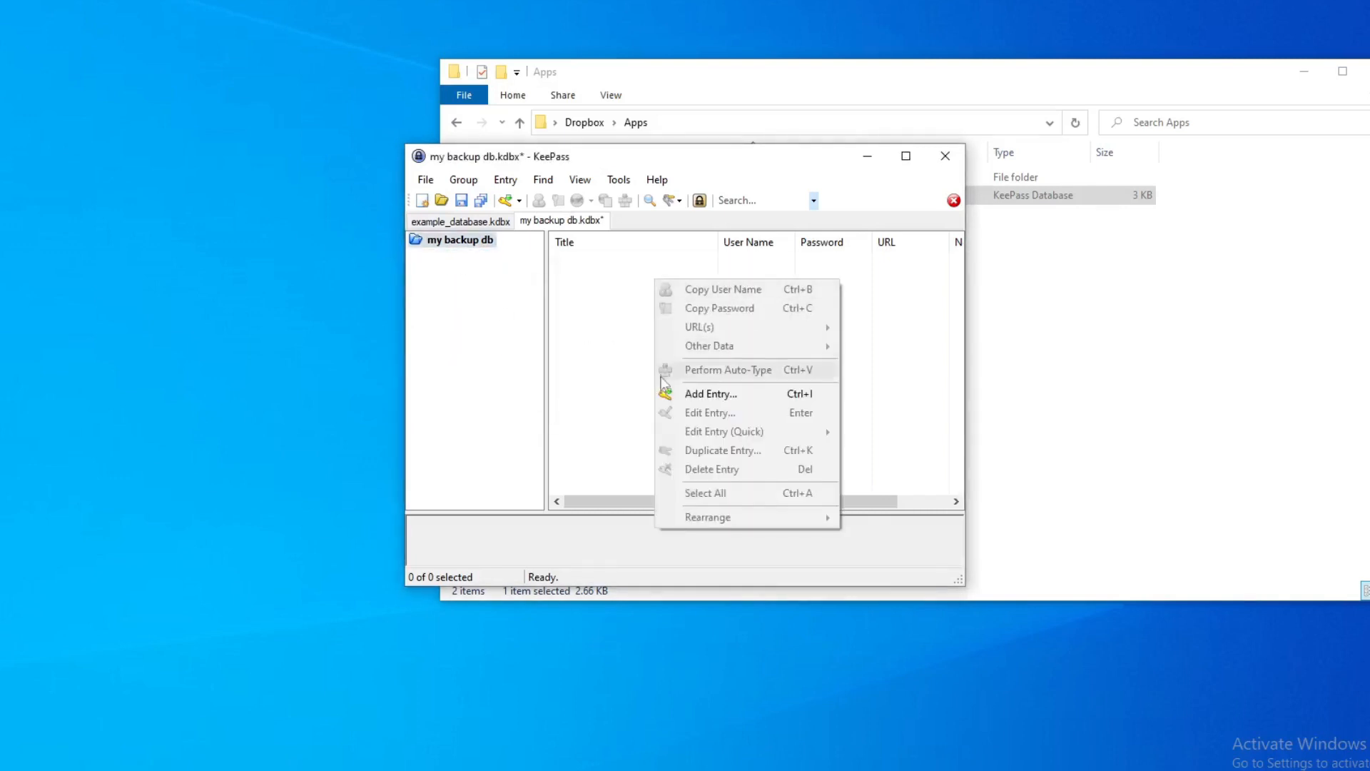
left_click(685, 389)
type("I'm com")
key("BackSpace")
key("BackSpace")
key("BackSpace")
key("BackSpace")
key("BackSpace")
key("BackSpace")
key("BackSpace")
type("I'm Com")
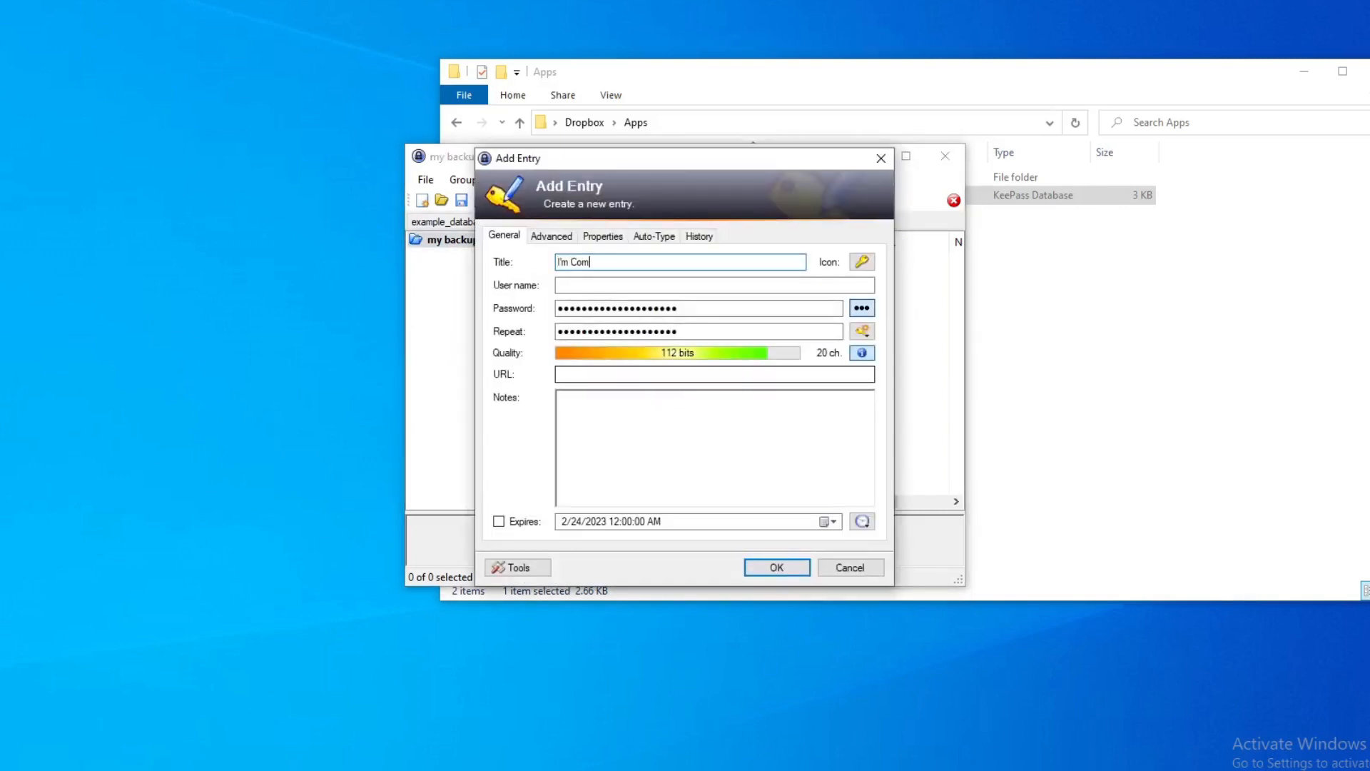
type("ing From Backup File")
key("Tab")
key("Tab")
type("test")
left_click(776, 568)
key("ctrl+s")
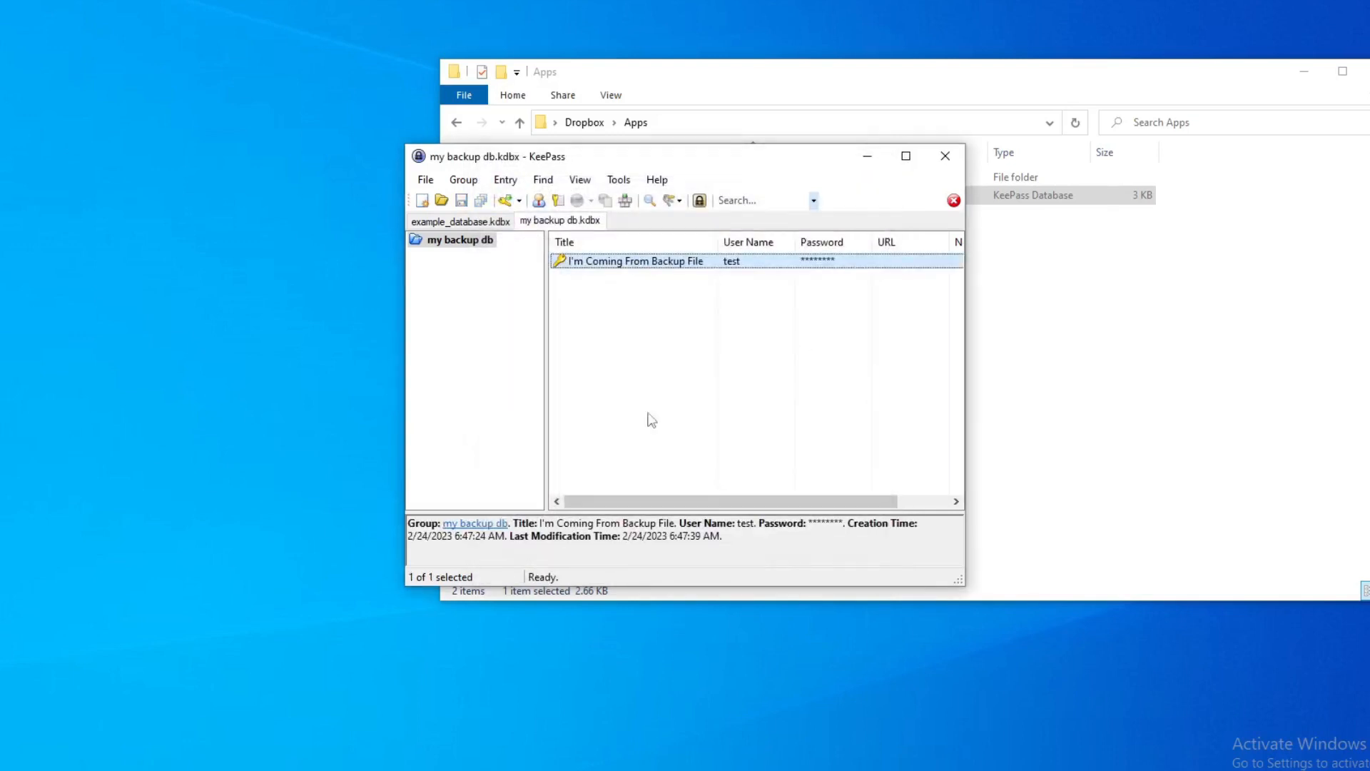
Close the backup database and synchronize example_database with my backup db.kdbx on the Demo Backup Partition (E:).
key("ctrl+w")
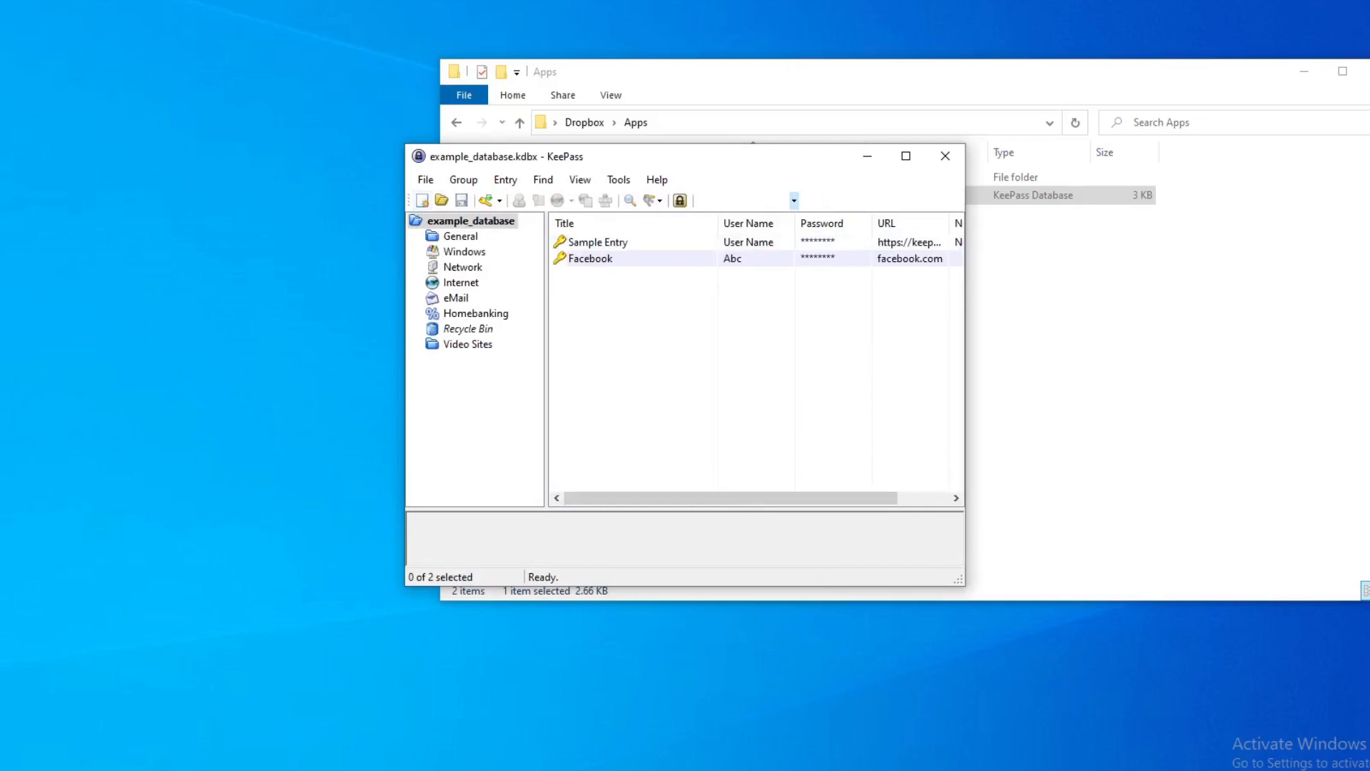
key("alt+f")
mouse_move(516, 427)
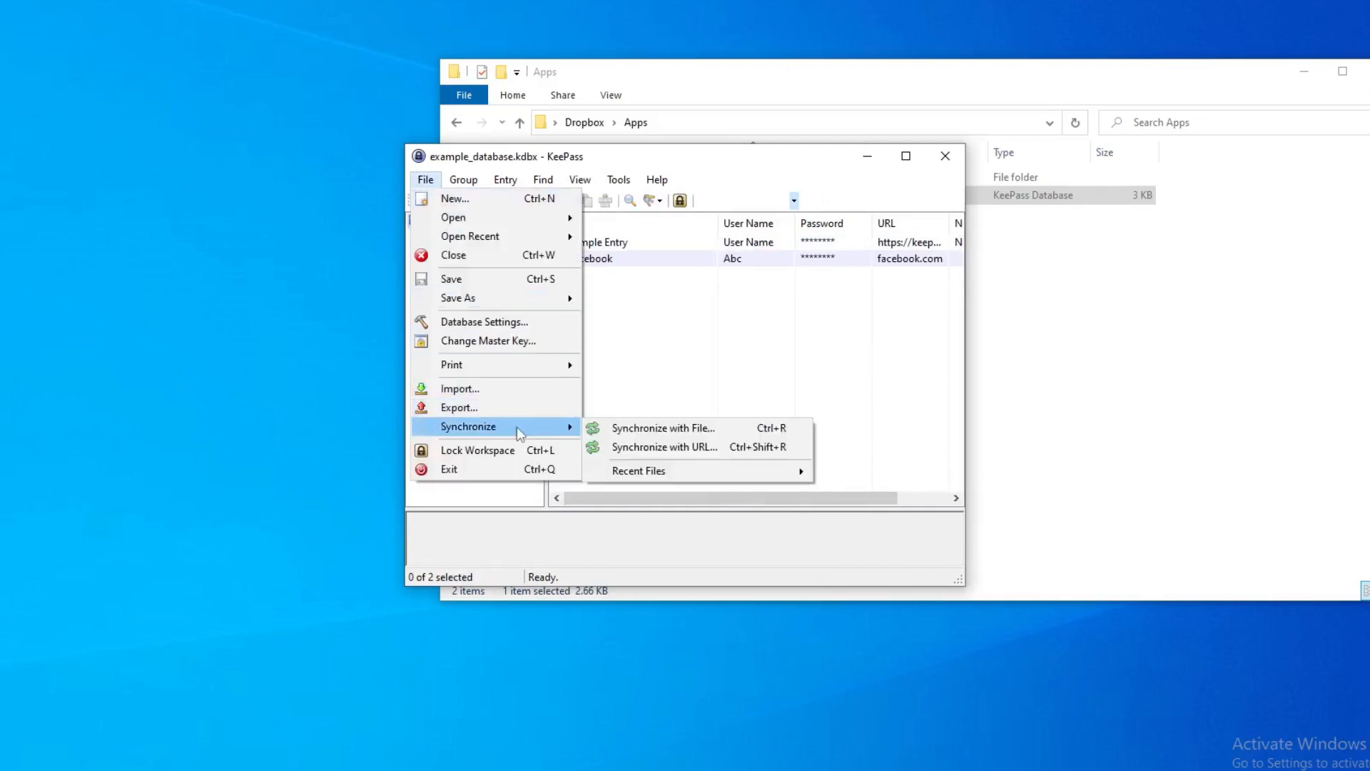
left_click(603, 430)
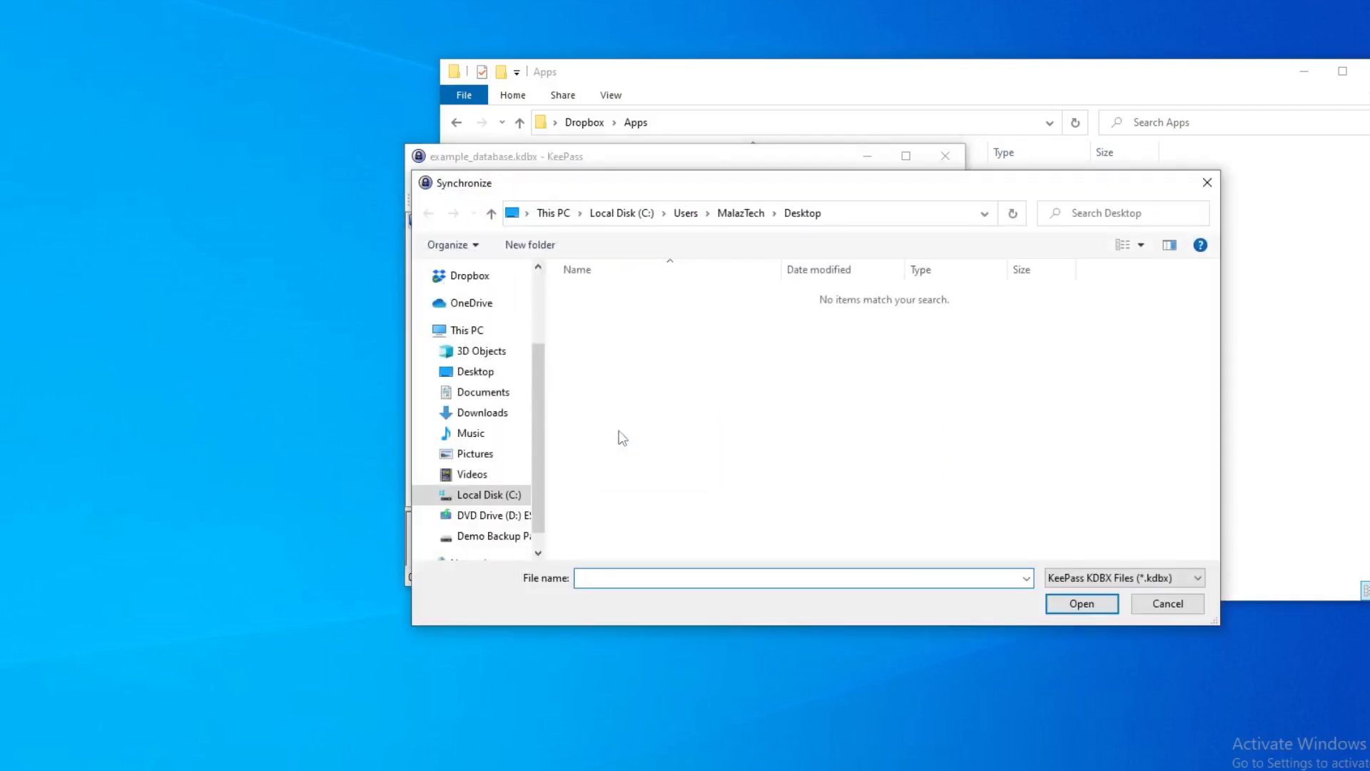
left_click(500, 536)
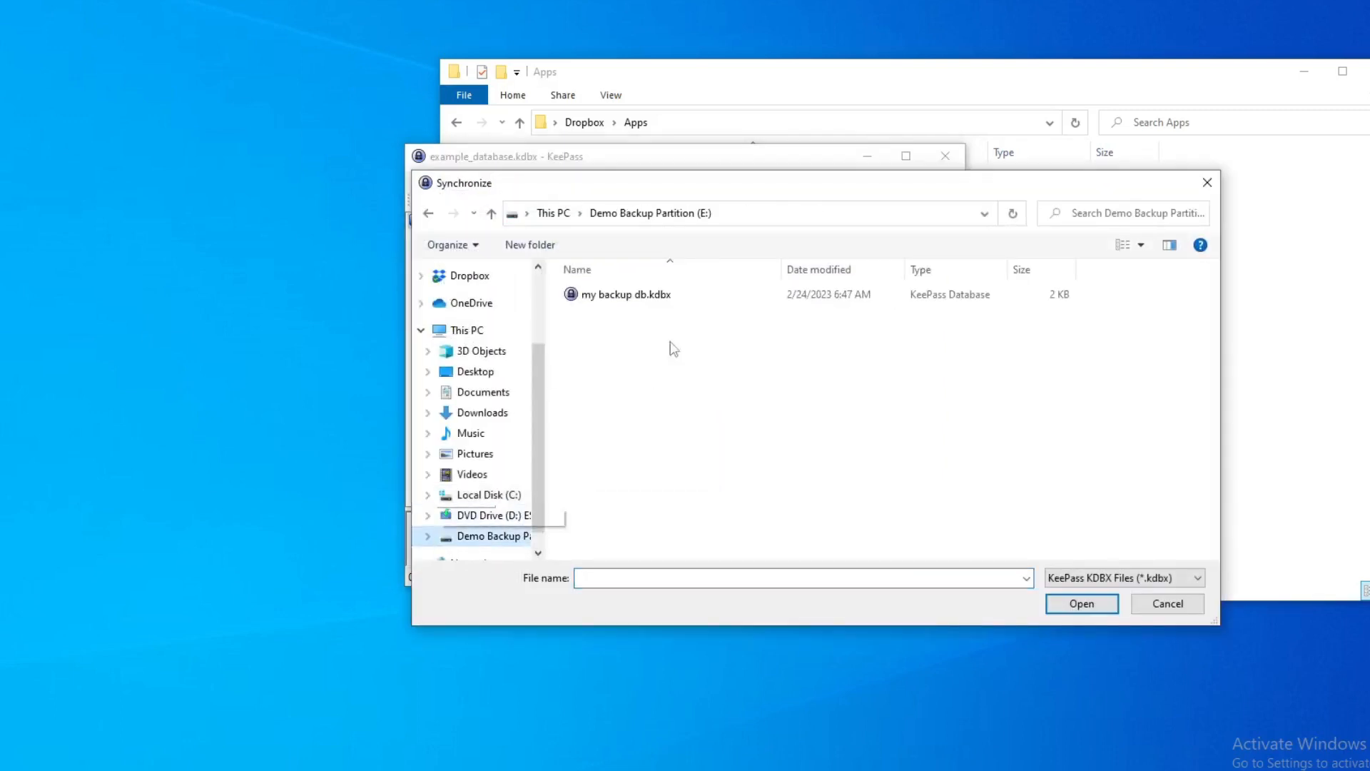
double_click(696, 303)
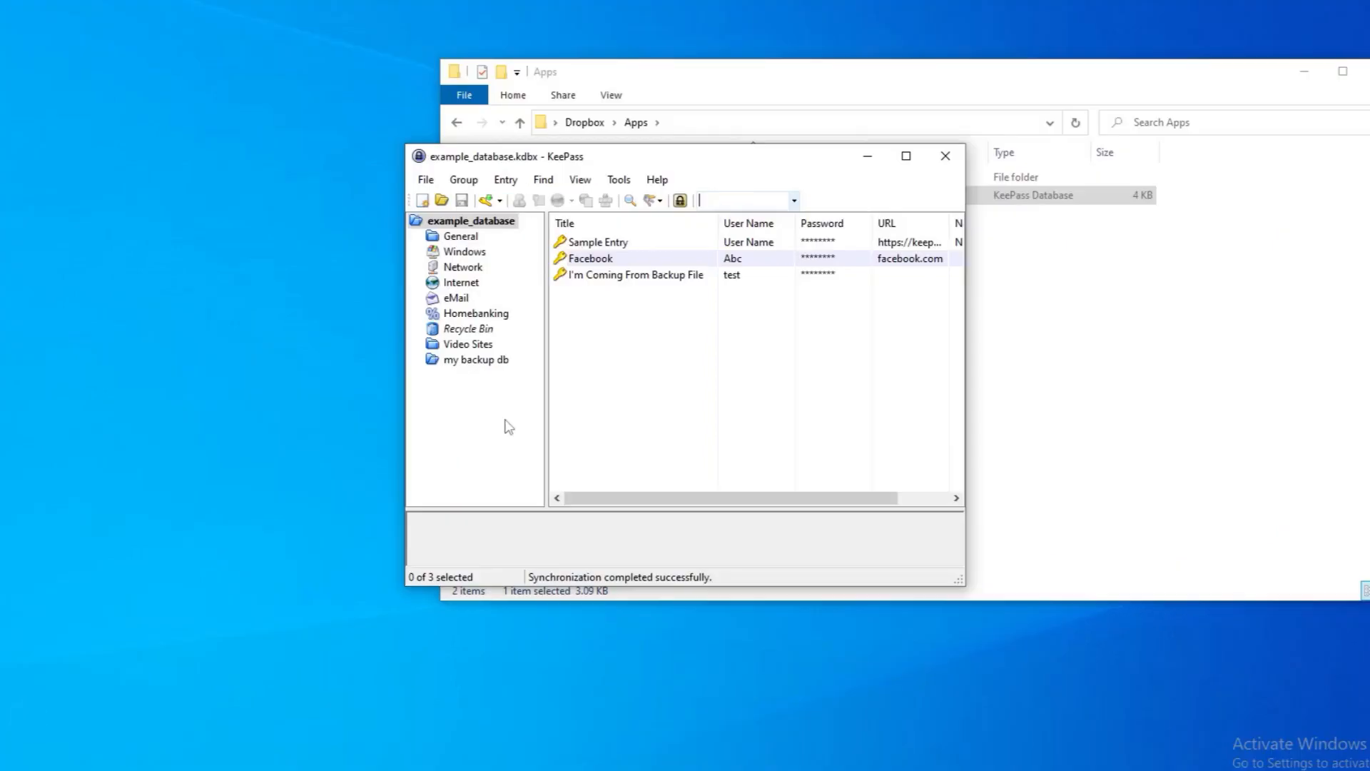
Open the trigger system and add a new trigger named My Favorite Trigger.
left_click(425, 180)
left_click(620, 181)
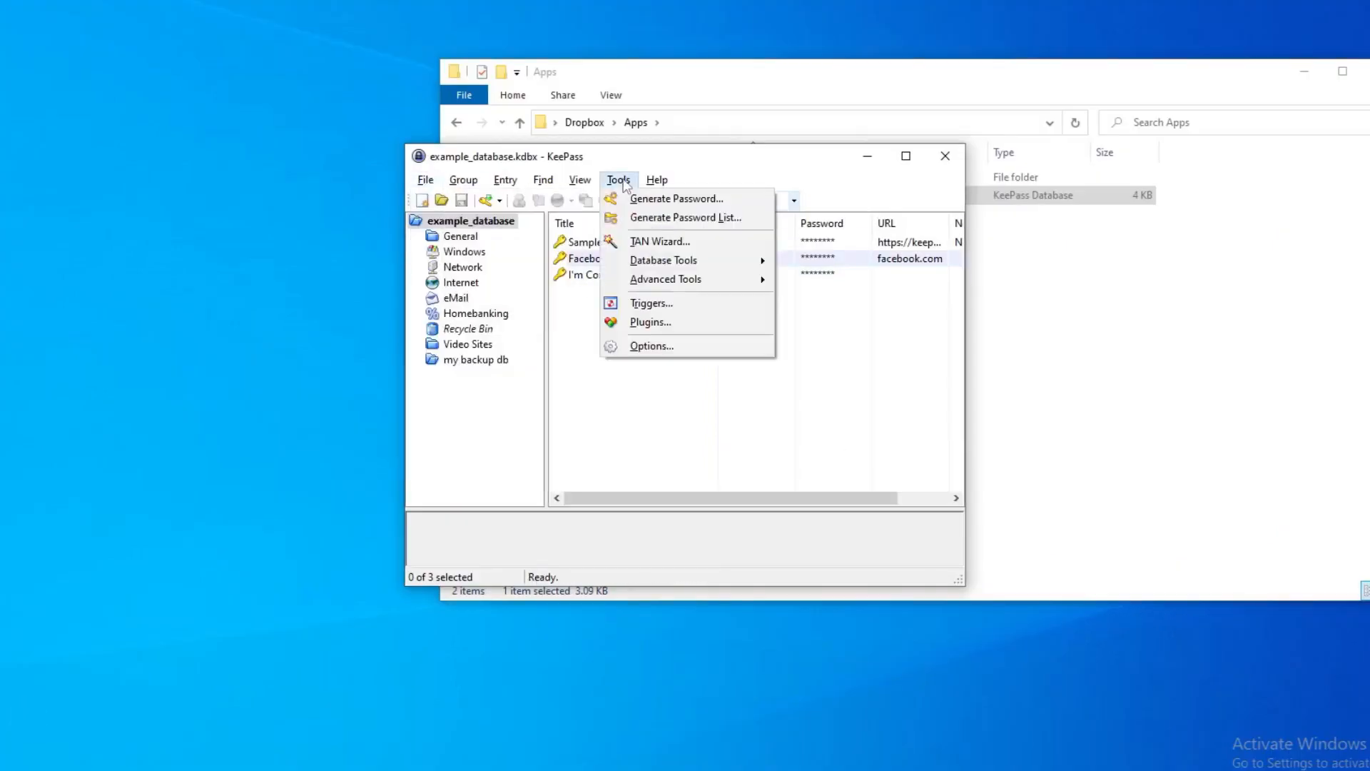
left_click(654, 301)
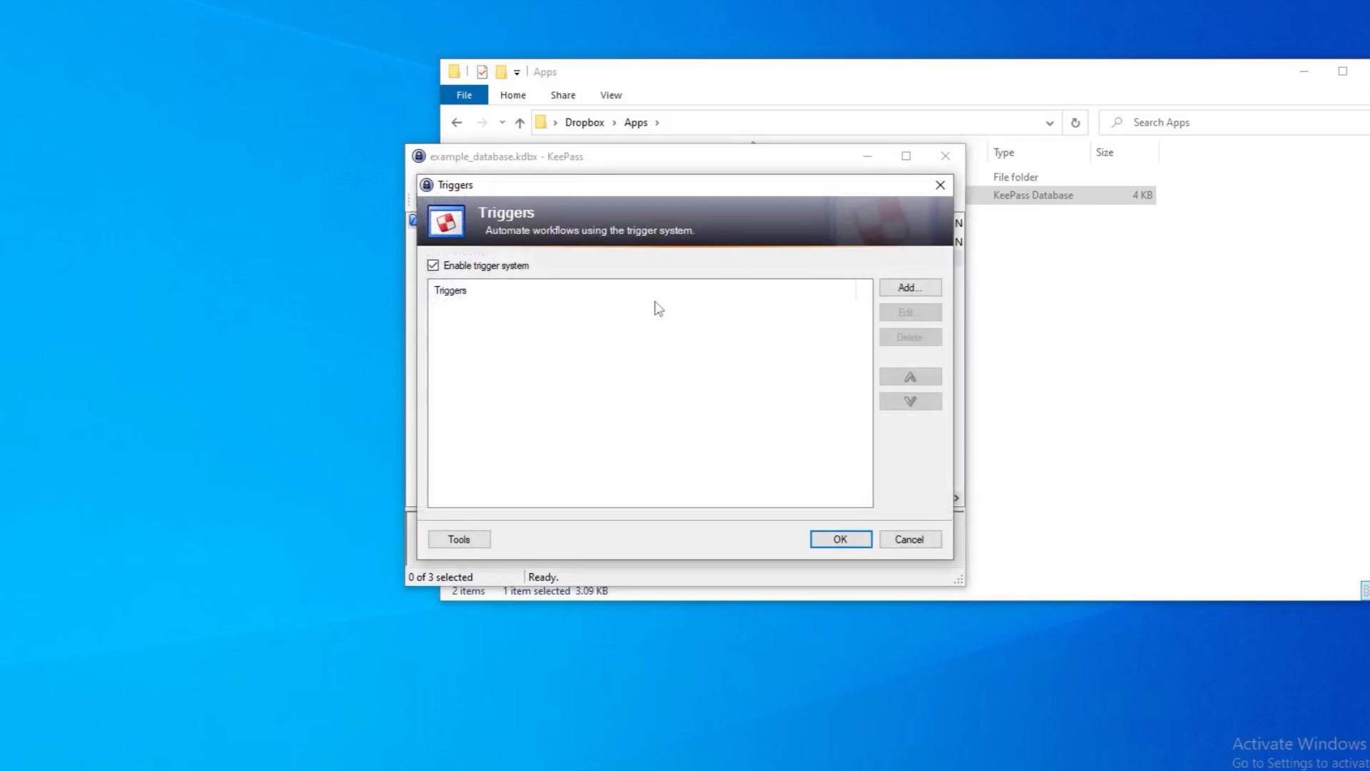
left_click(908, 287)
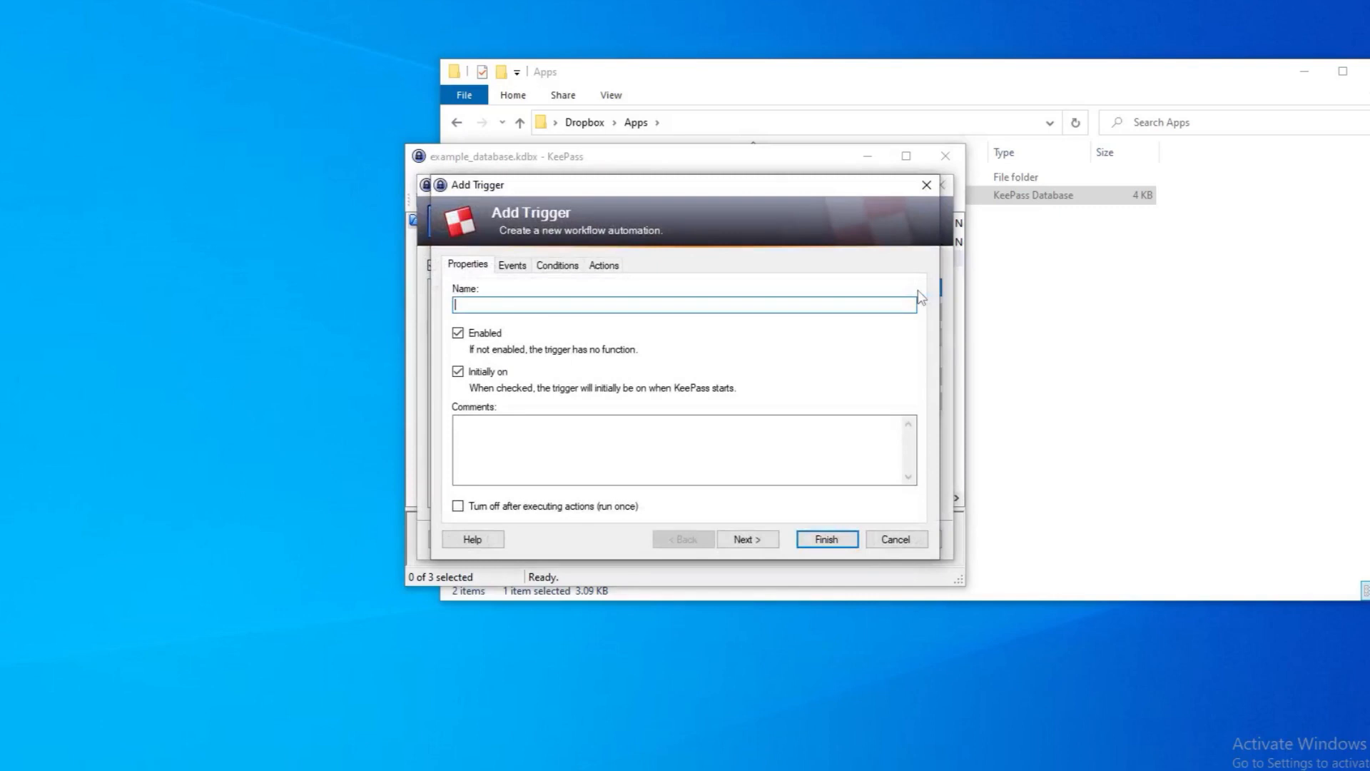
type("M")
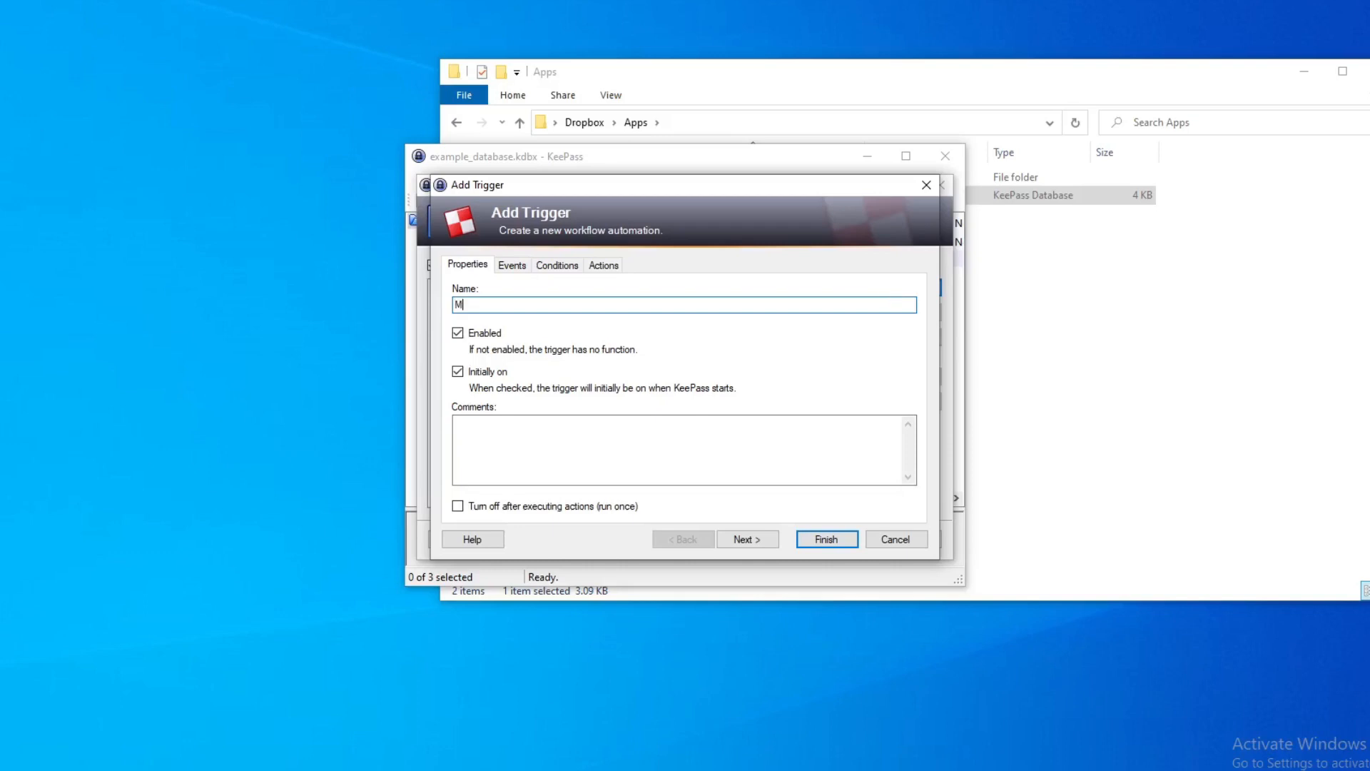
type("y Favorite Trigger")
Add a Closing database file (before saving) event whose file/URL contains example_database.
left_click(525, 271)
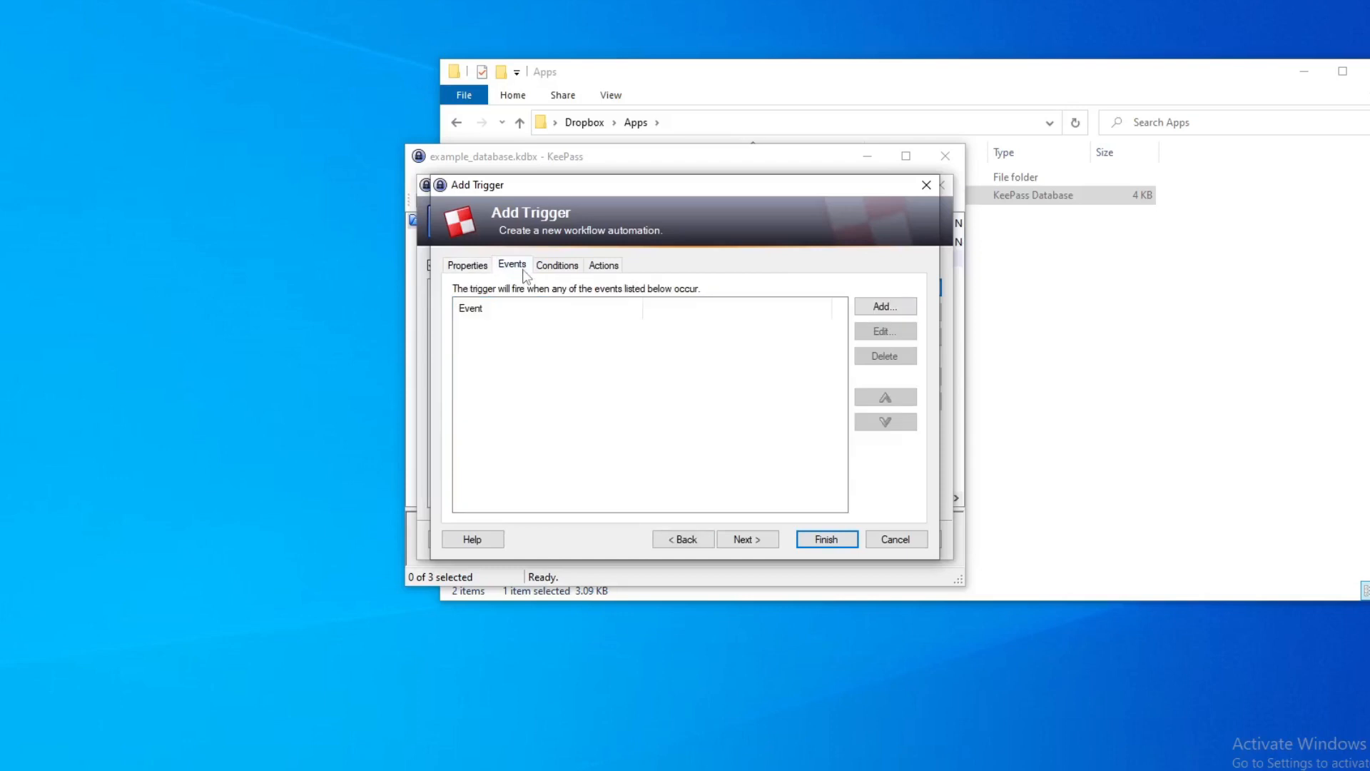
left_click(885, 307)
left_click(765, 274)
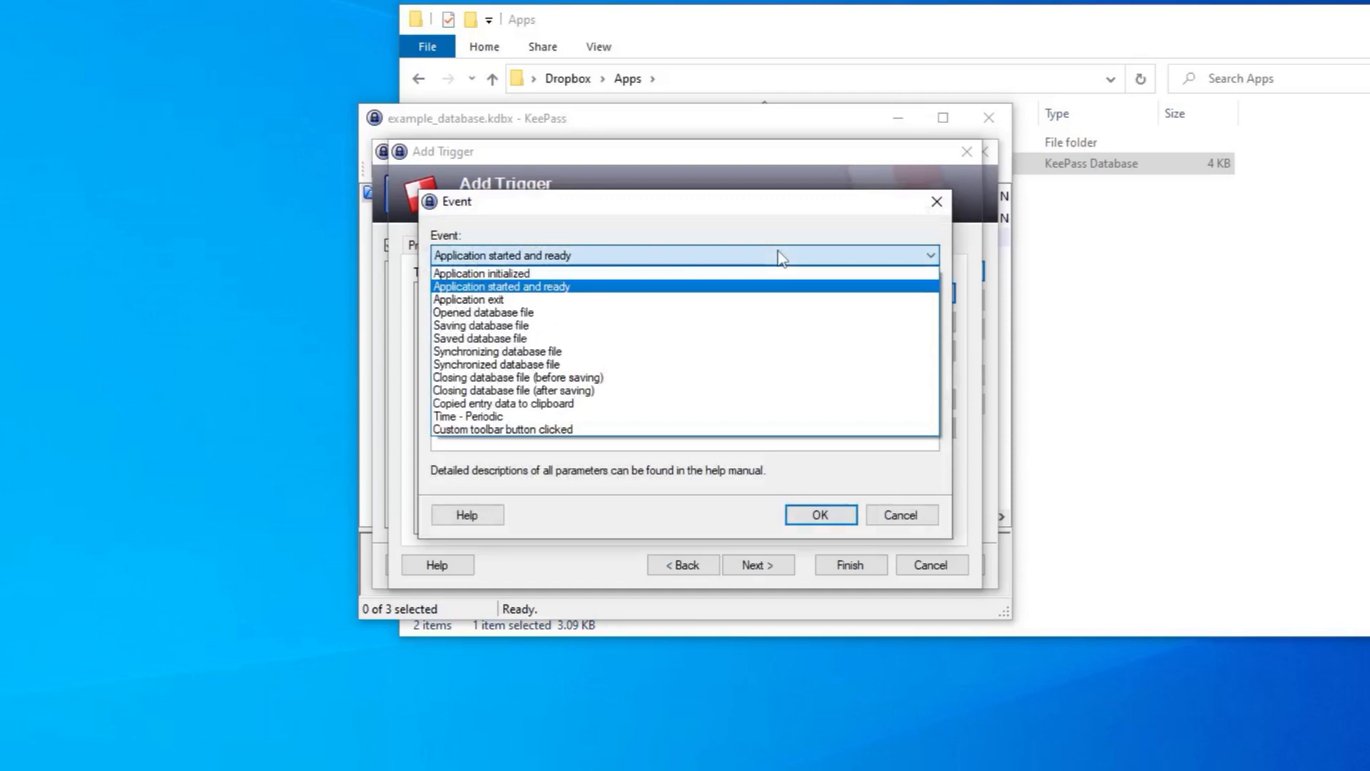
left_click(704, 378)
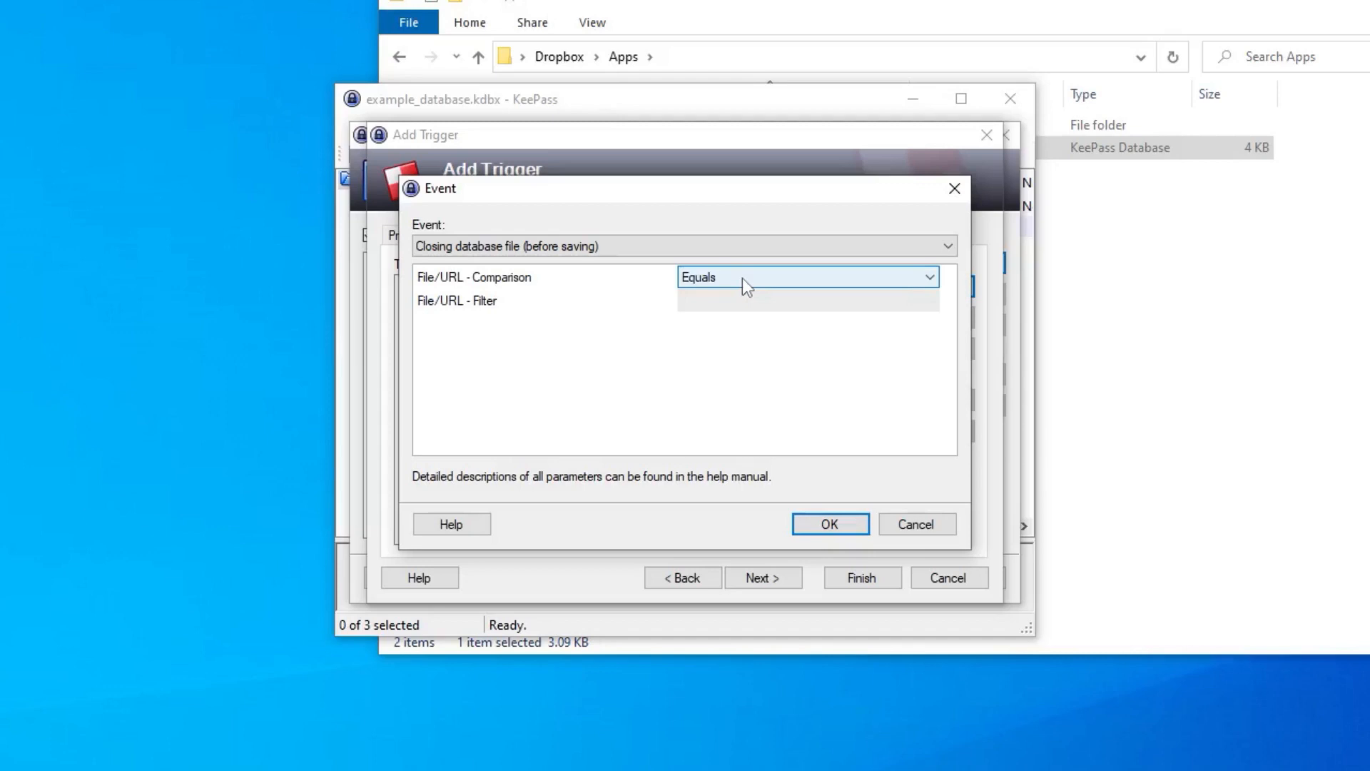
left_click(882, 279)
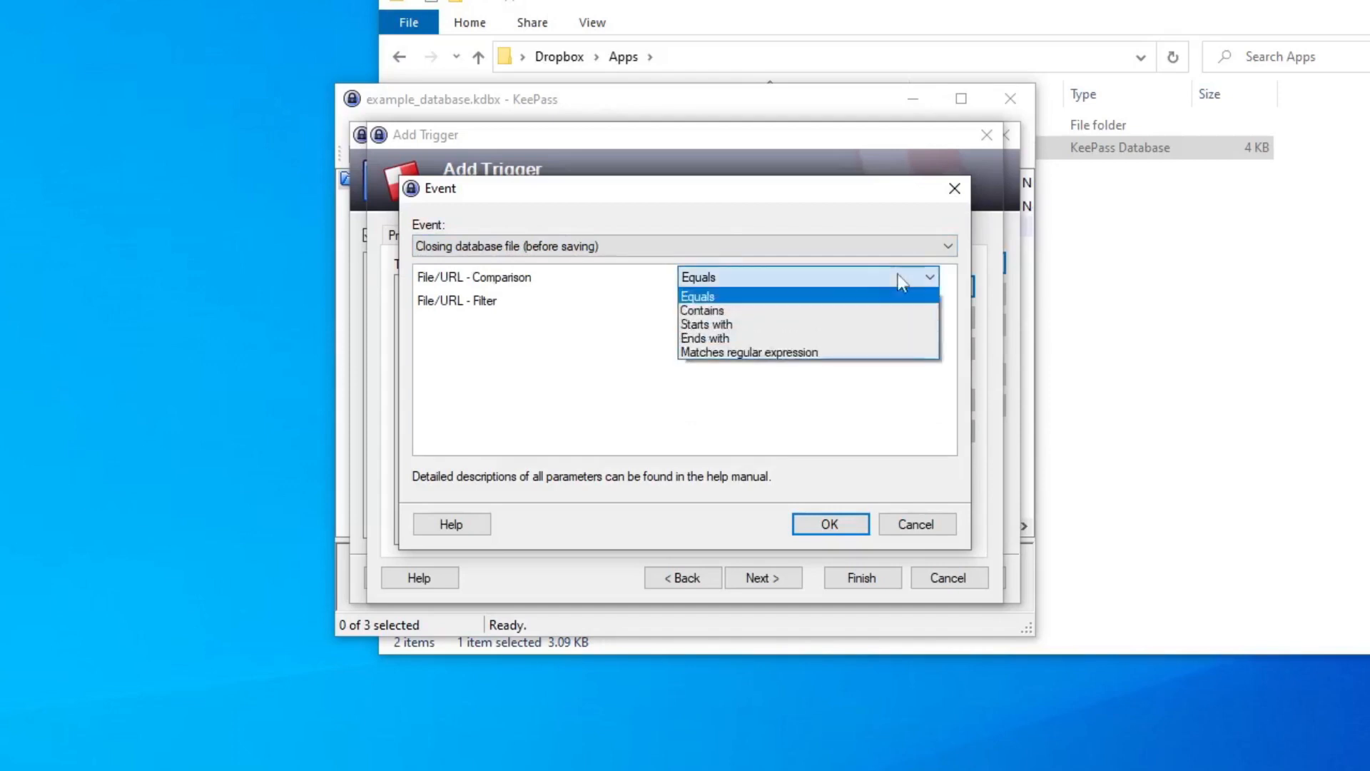
left_click(817, 309)
left_click(810, 305)
type("e")
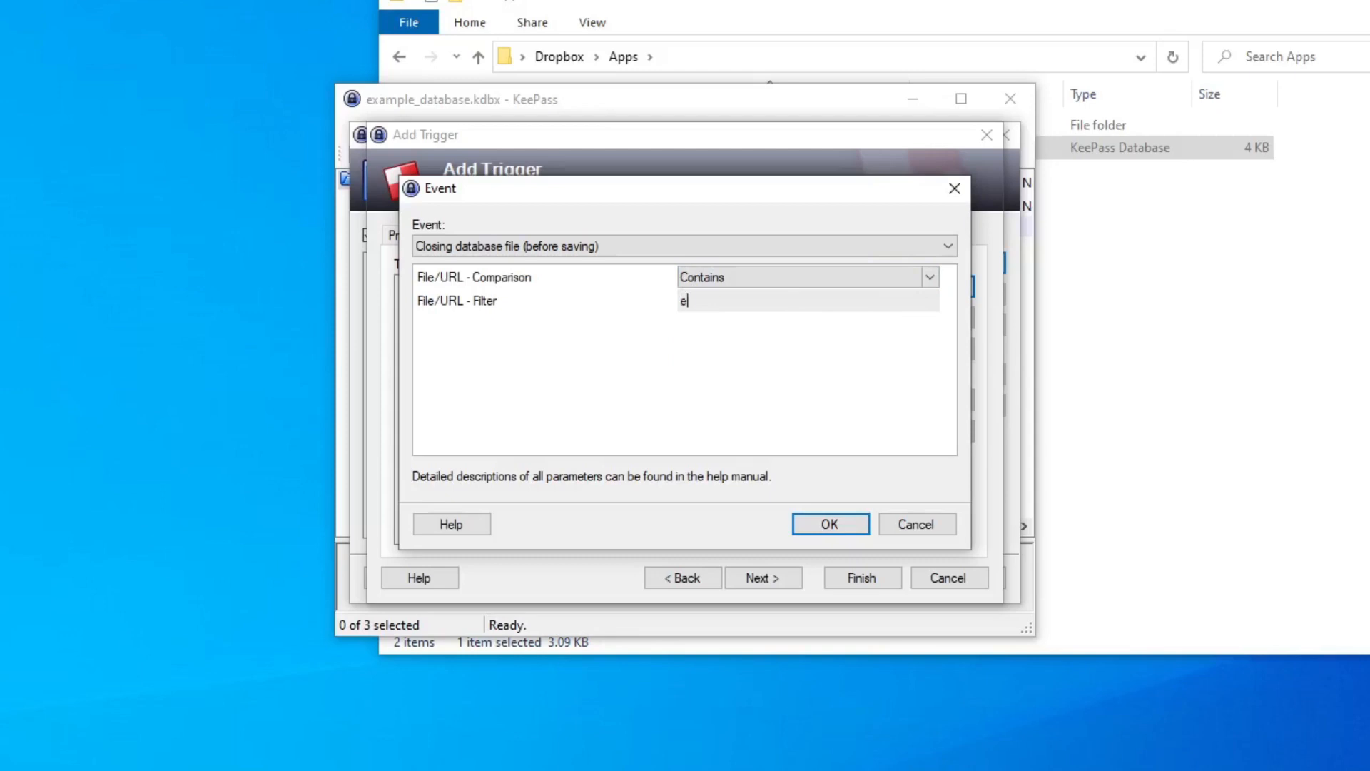
type("xample_database")
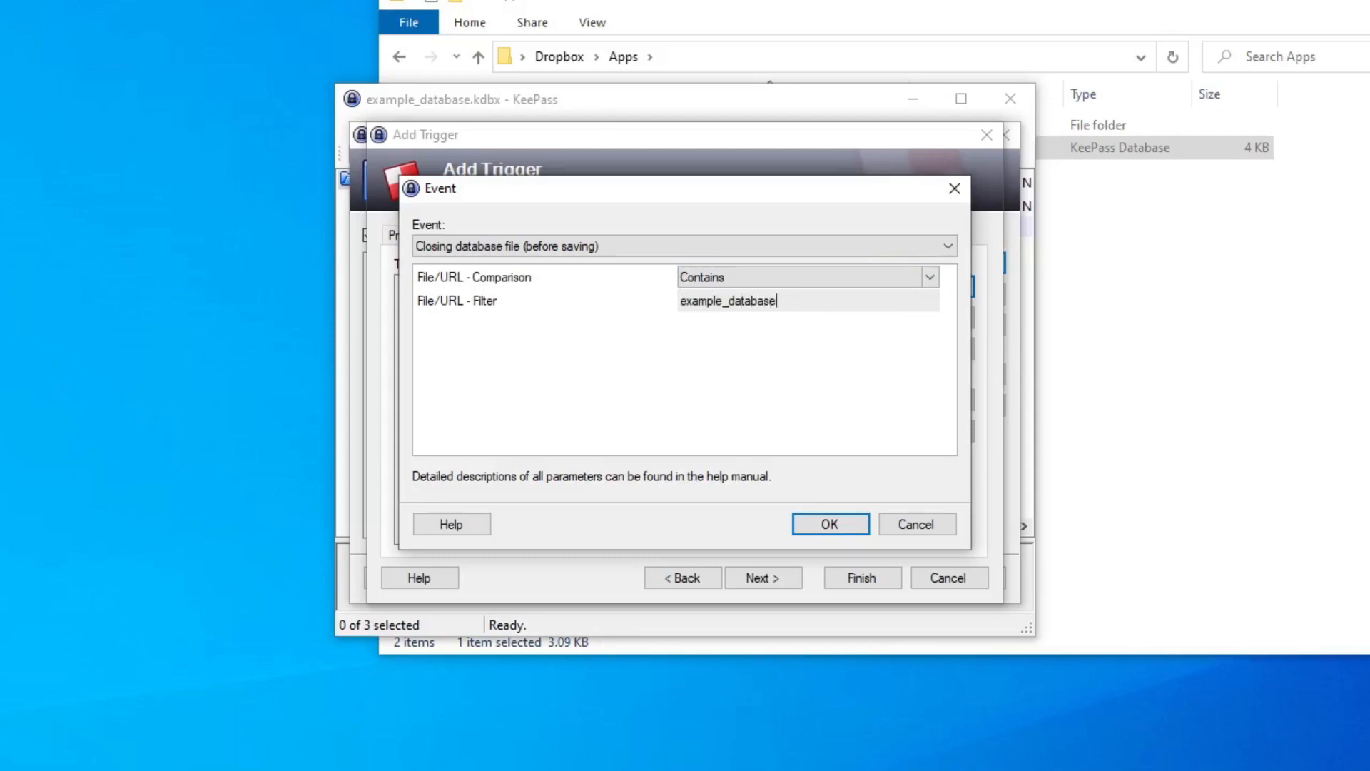
left_click(845, 522)
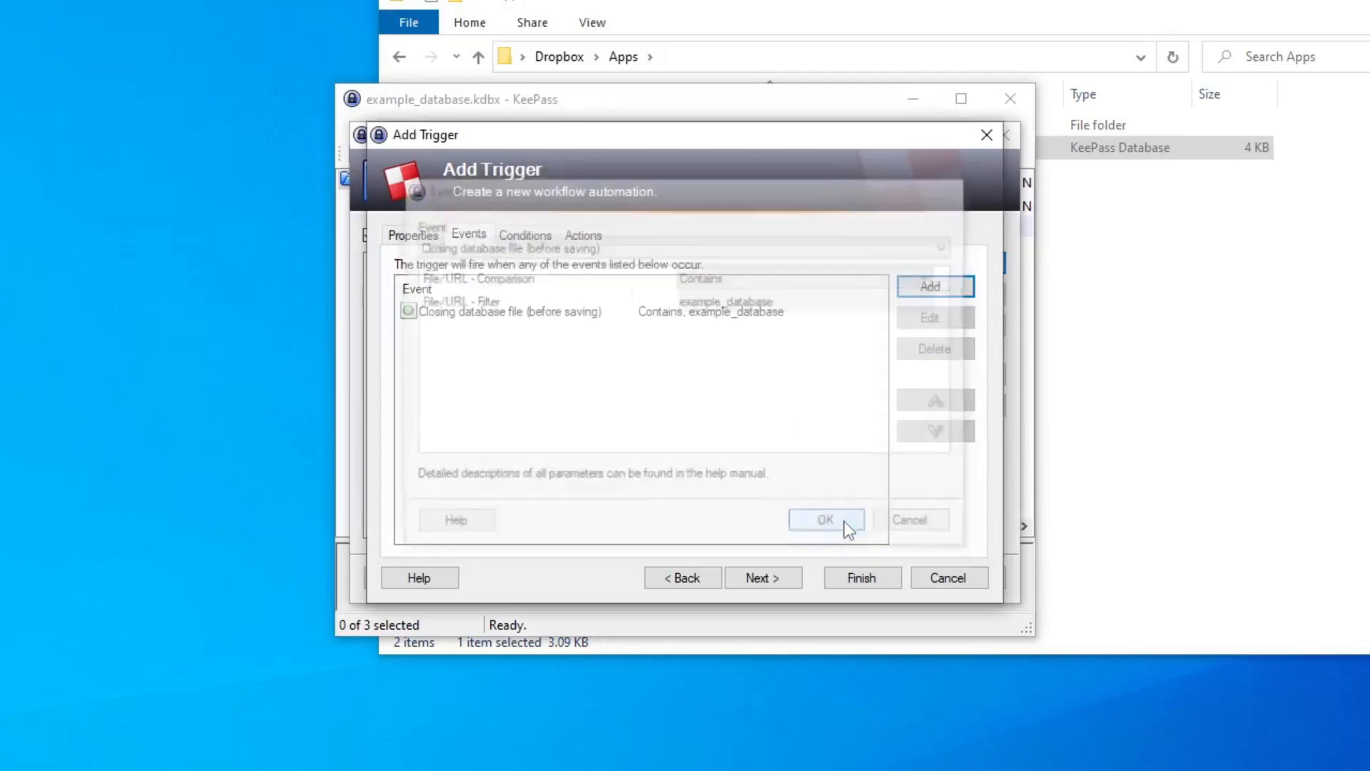
Add a trigger action of type Synchronize active database with a file/URL.
left_click(549, 237)
left_click(585, 237)
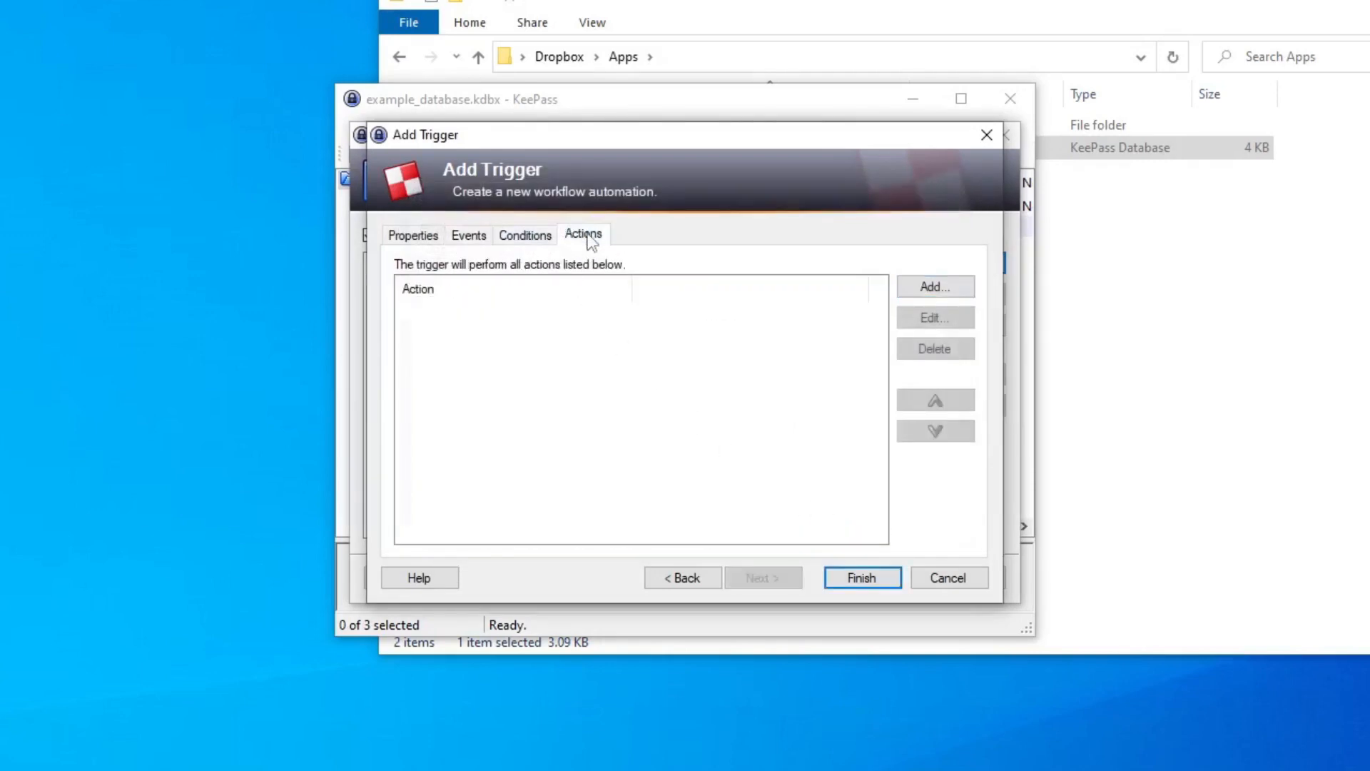
left_click(945, 290)
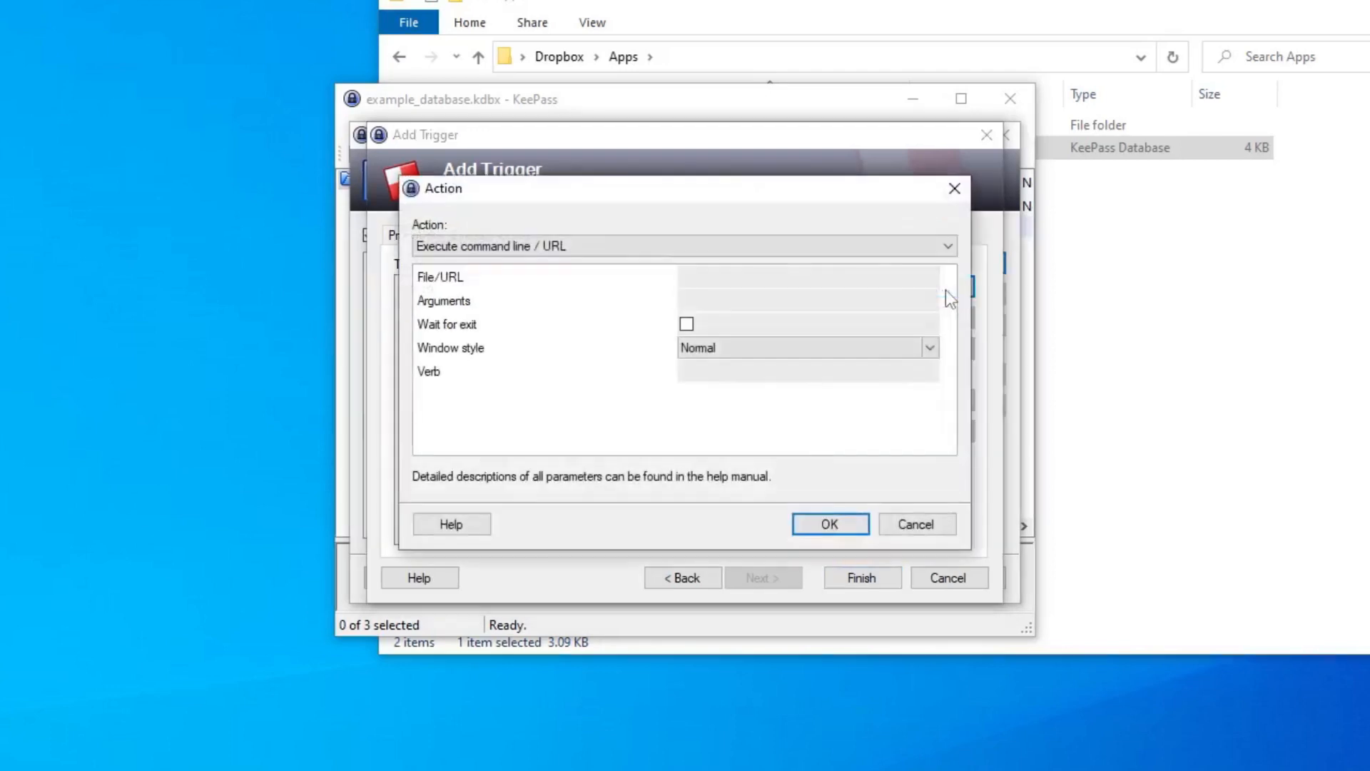
left_click(703, 249)
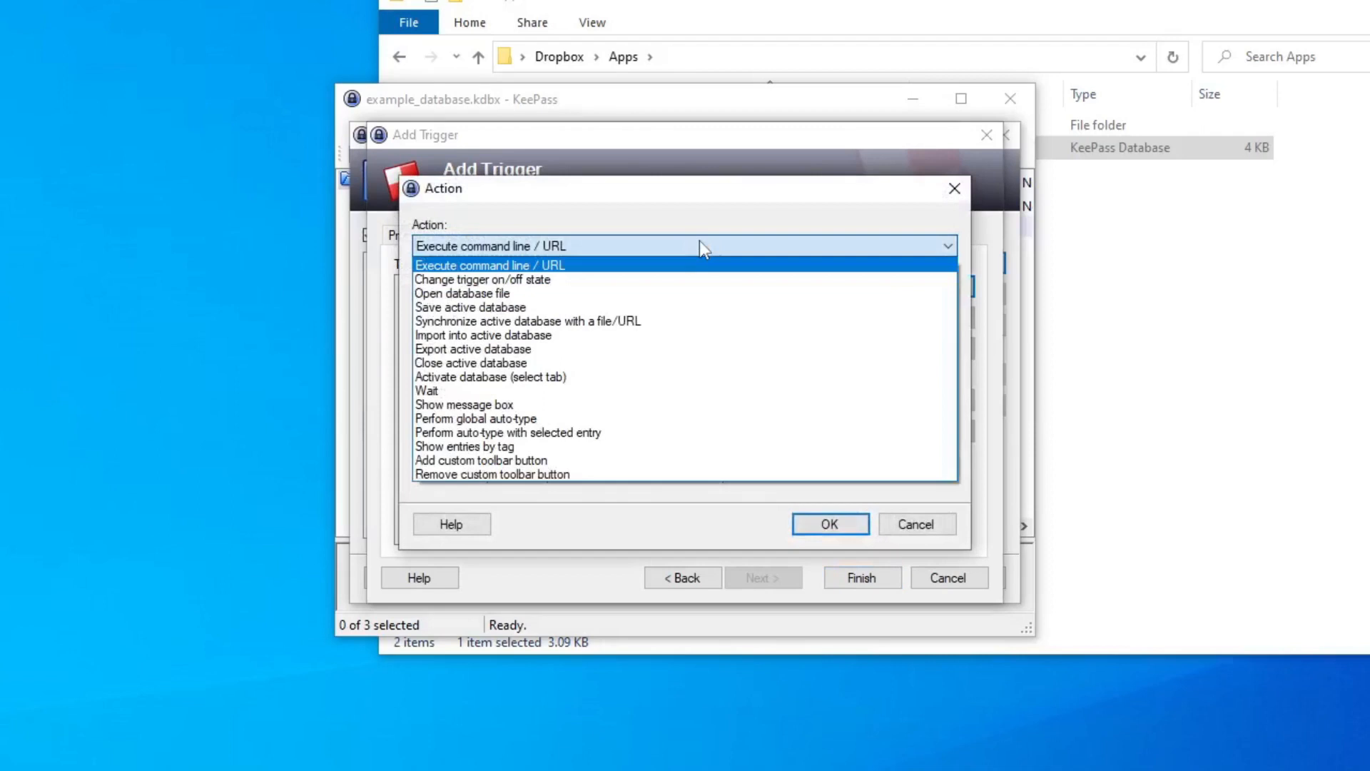
left_click(704, 321)
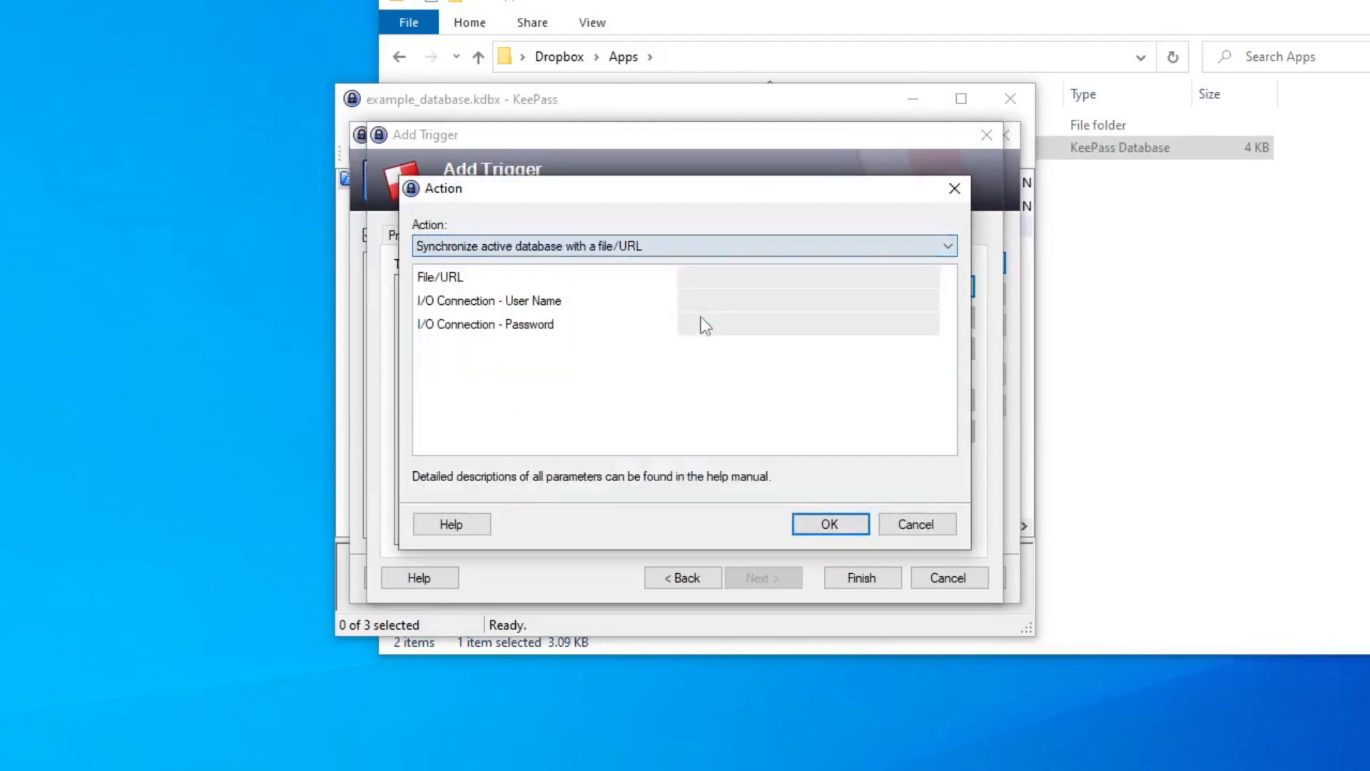
Set the action's file to E:\my backup db.kdbx, confirm it and finish creating the trigger.
left_click(1197, 305)
left_click(603, 572)
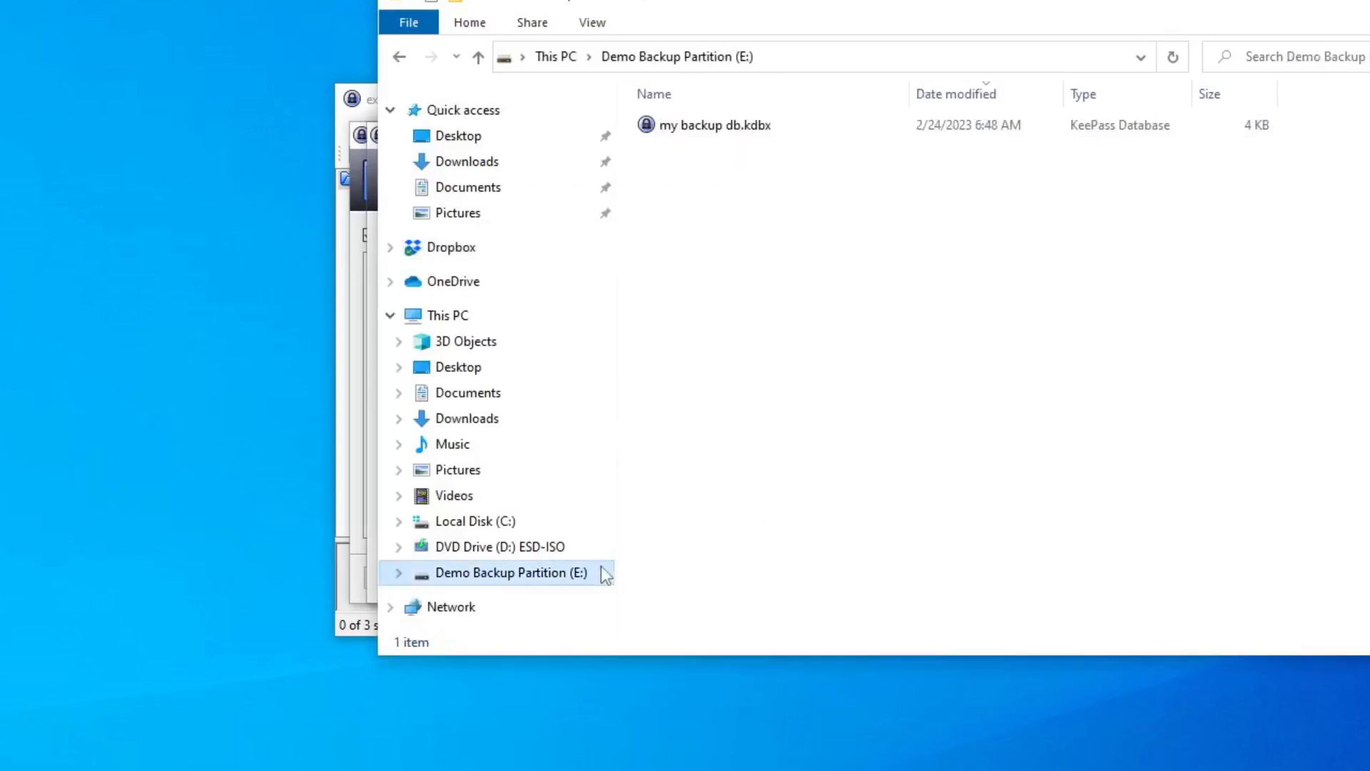
left_click(776, 125)
key("F2")
key("ctrl+a")
key("ctrl+c")
key("alt+Tab")
type("\\")
key("ctrl+v")
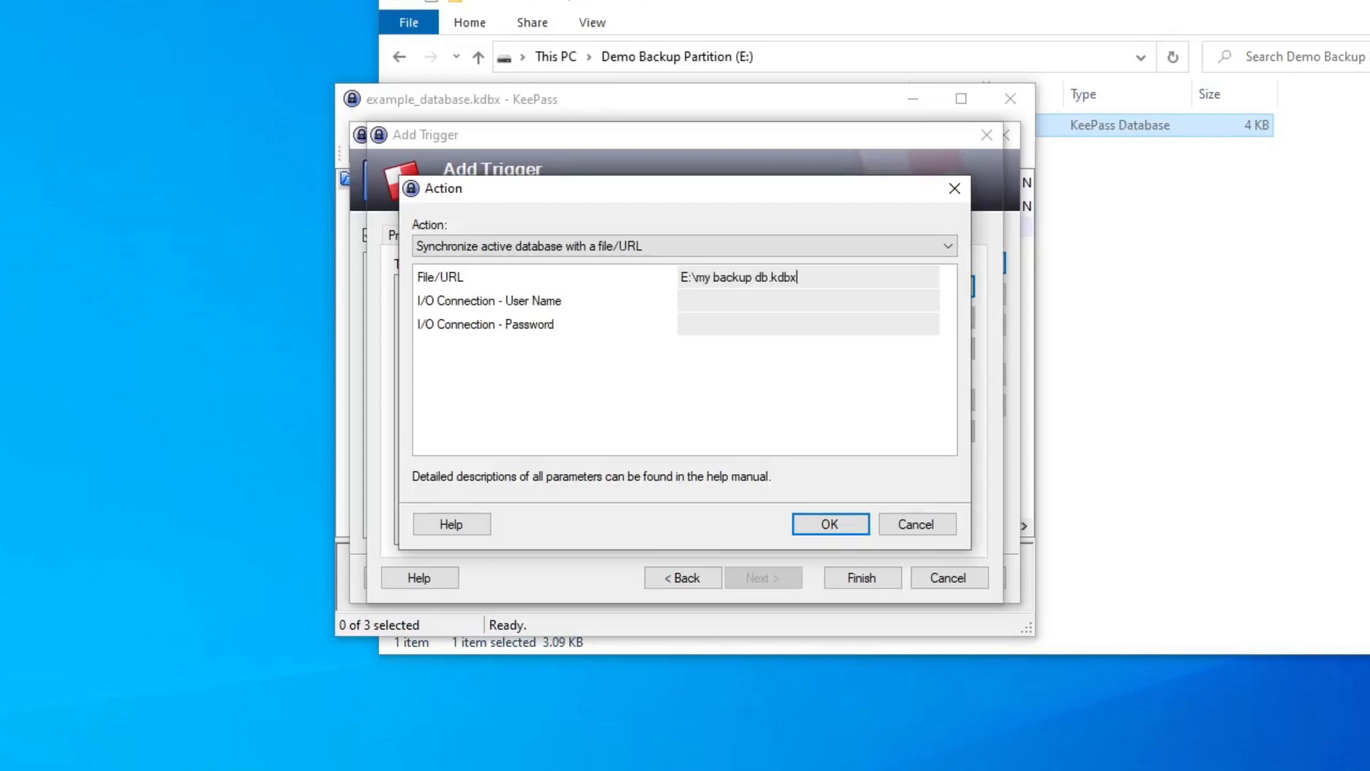
left_click(817, 527)
left_click(853, 575)
left_click(855, 573)
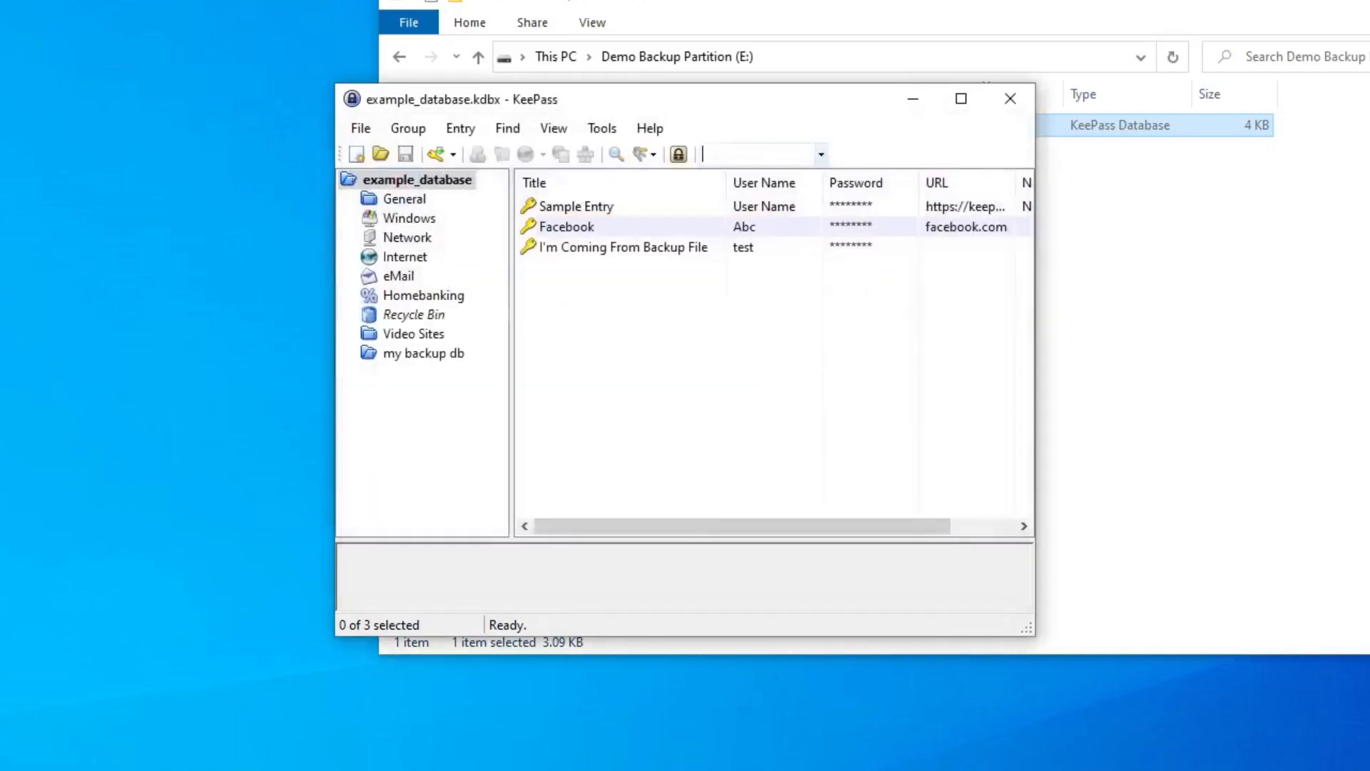
Add a new entry titled test to example_database.
right_click(571, 294)
left_click(643, 437)
type("test")
key("Tab")
left_click(778, 613)
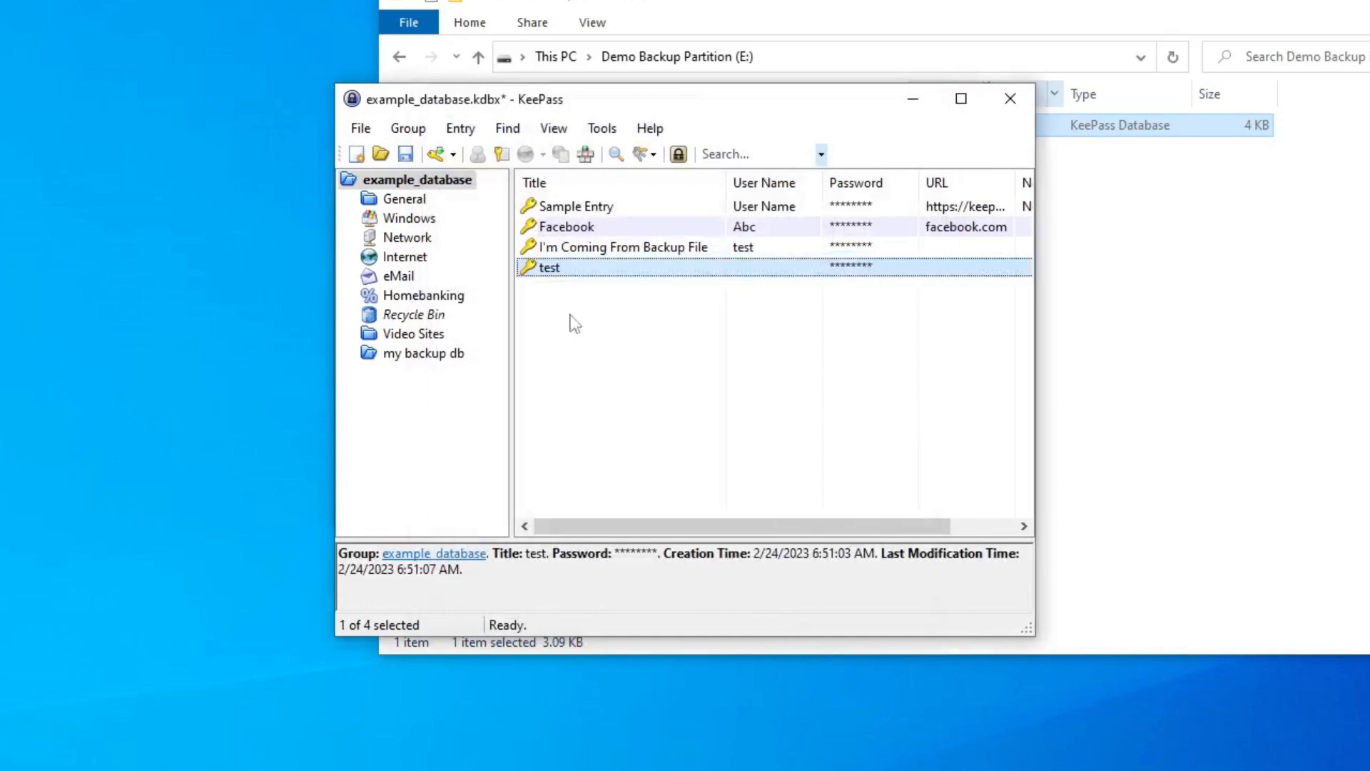
Delete the I'm Coming From Backup File entry and the my backup db group.
left_click(607, 246)
key("Delete")
key("Return")
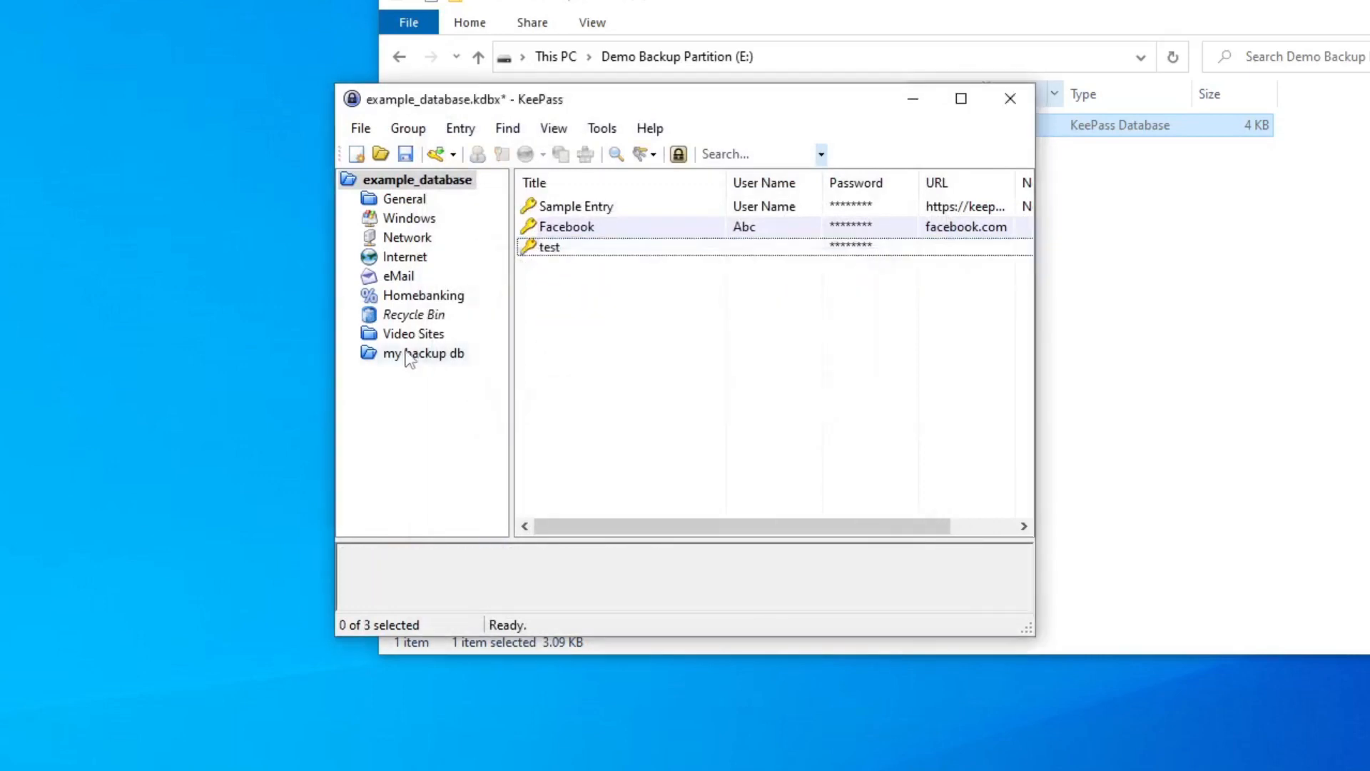
left_click(403, 355)
key("Delete")
key("Return")
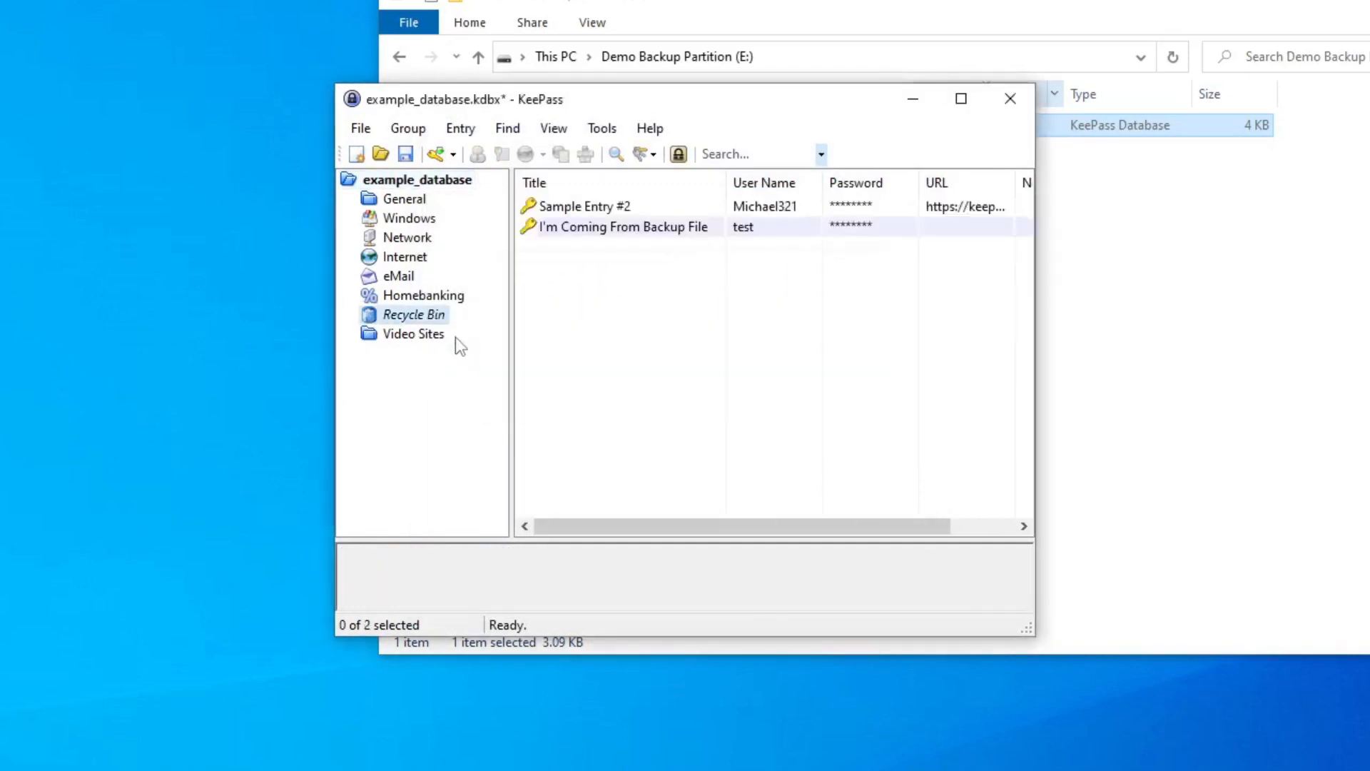
Save example_database and close it.
left_click(406, 154)
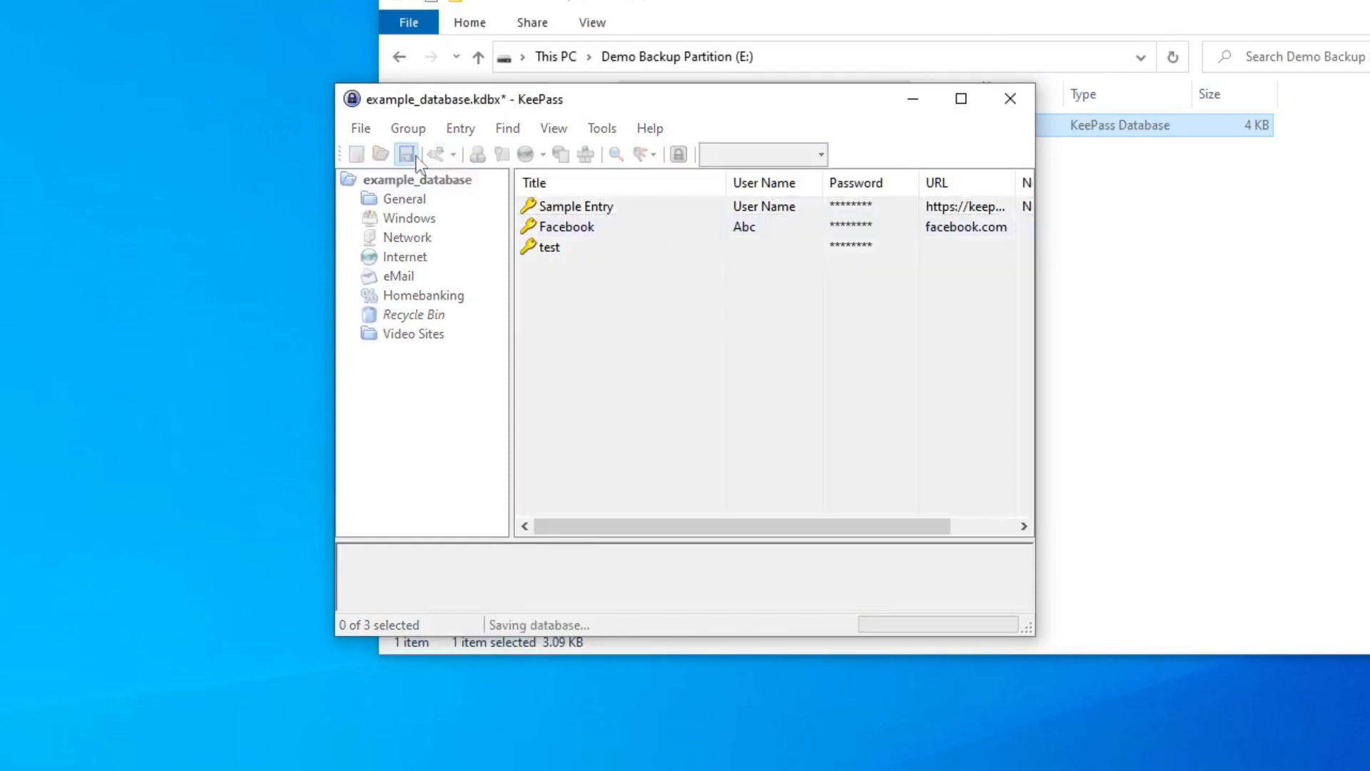
left_click(1029, 109)
Open my backup db.kdbx and enter its master password.
double_click(771, 132)
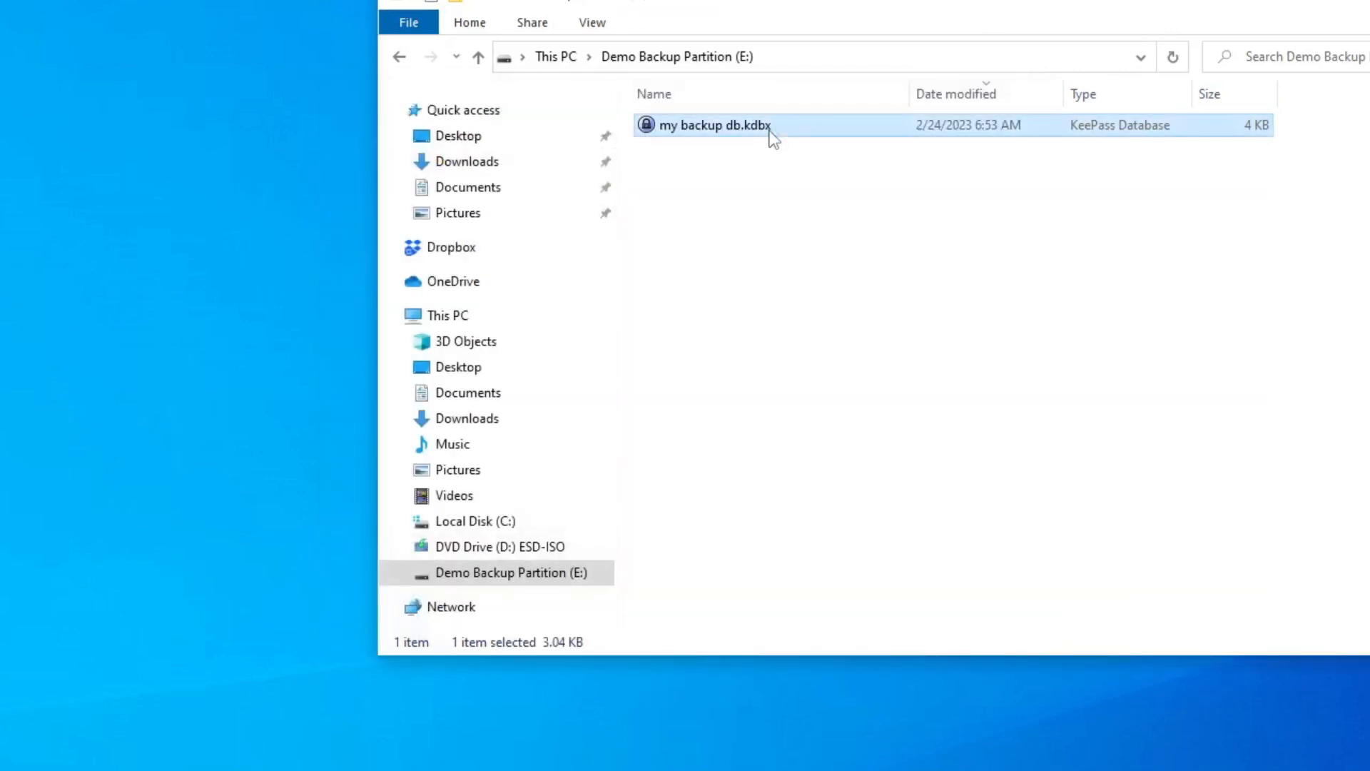
type("••••")
left_click(780, 460)
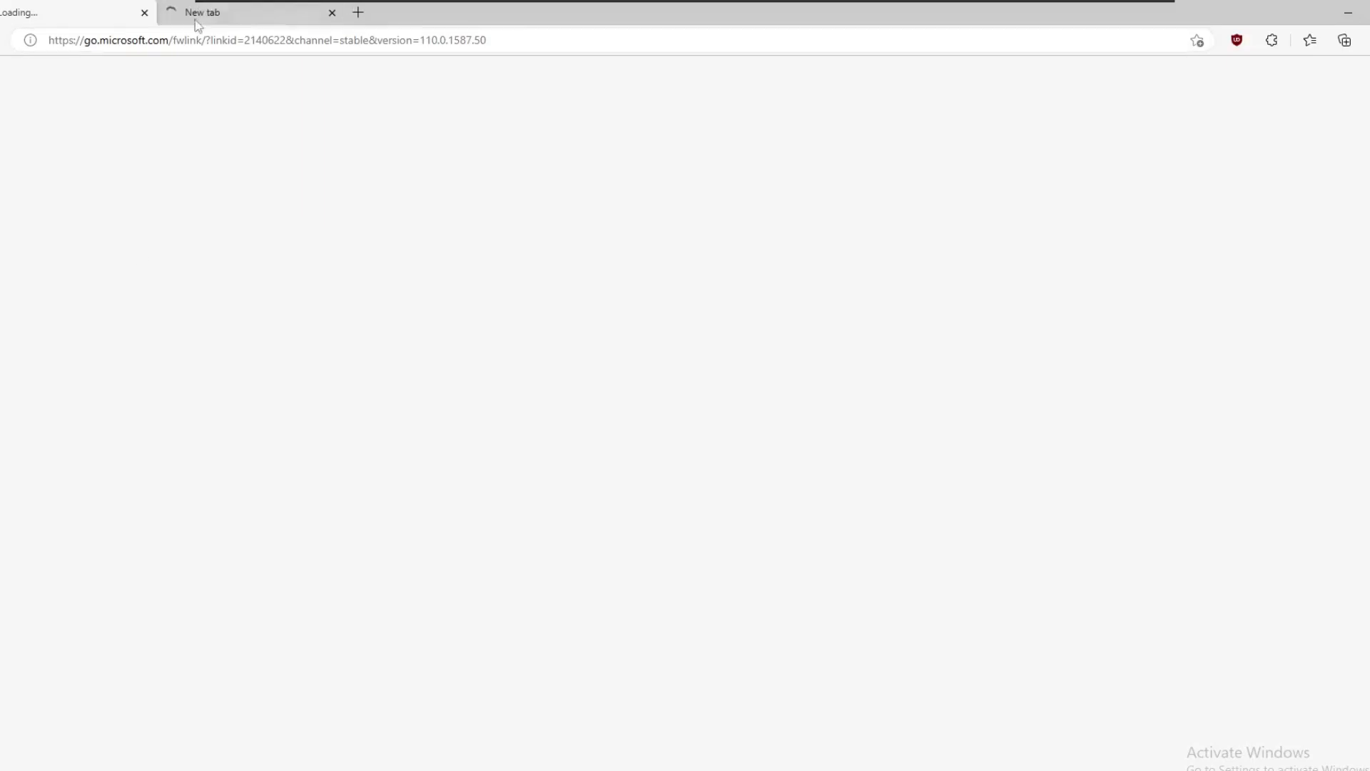
Search the Edge Add-ons store for keepasshelper and add the KeePassHelper Password Manager extension.
left_click(356, 13)
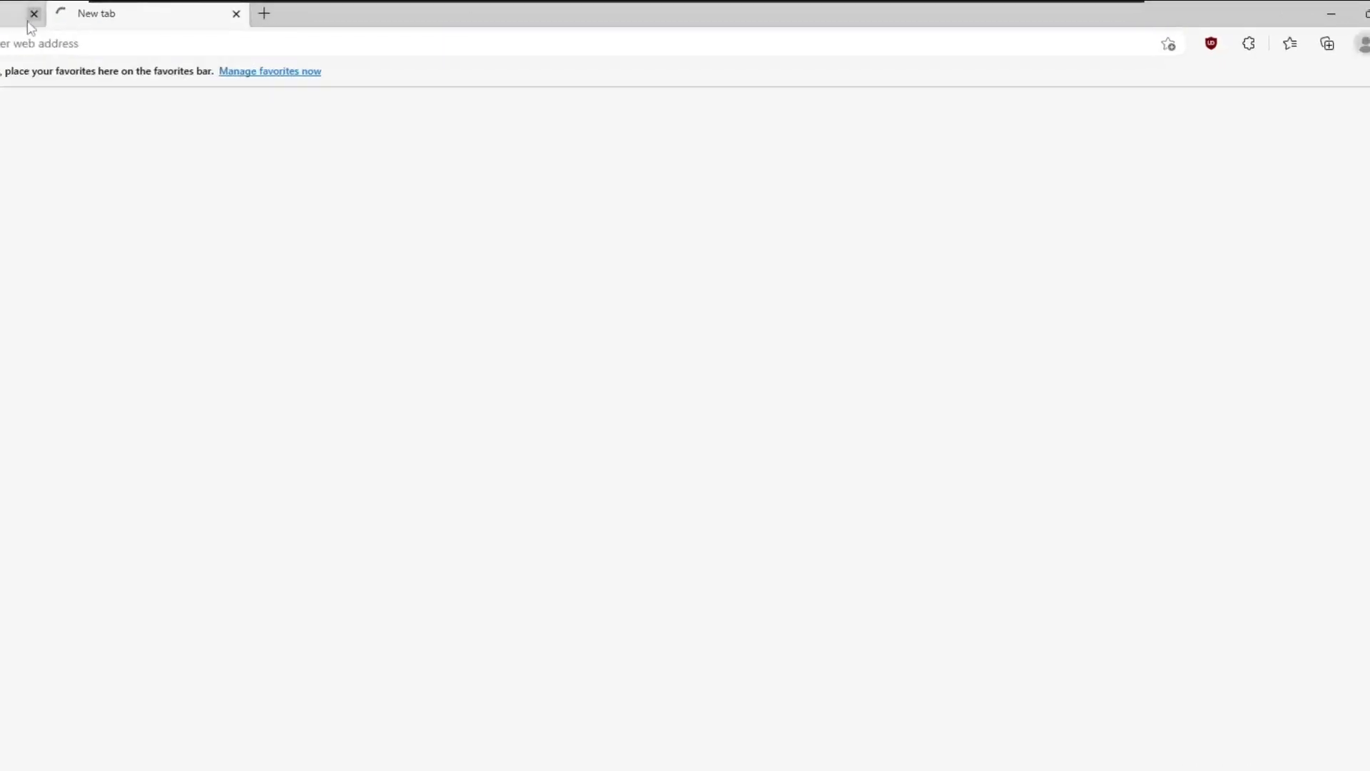
left_click(1249, 44)
left_click(1139, 163)
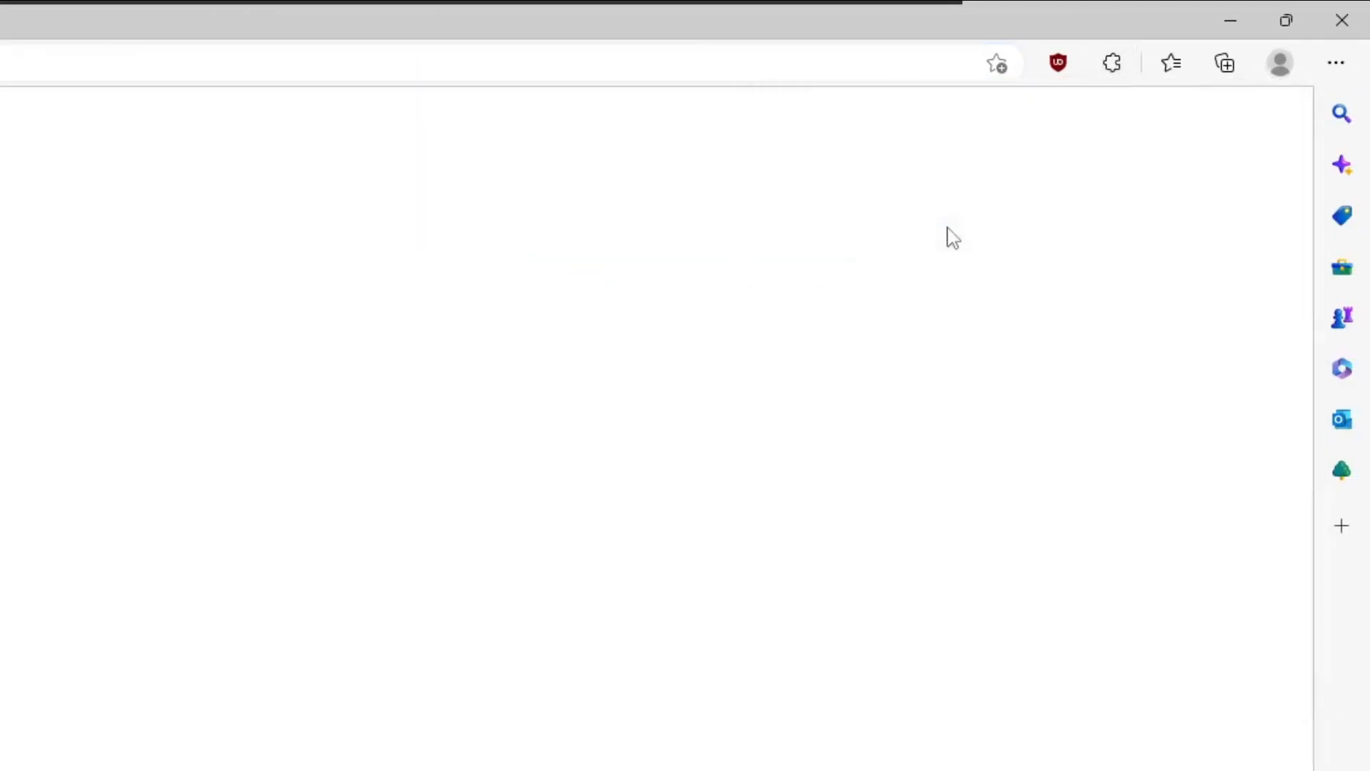
type("keepasshelper")
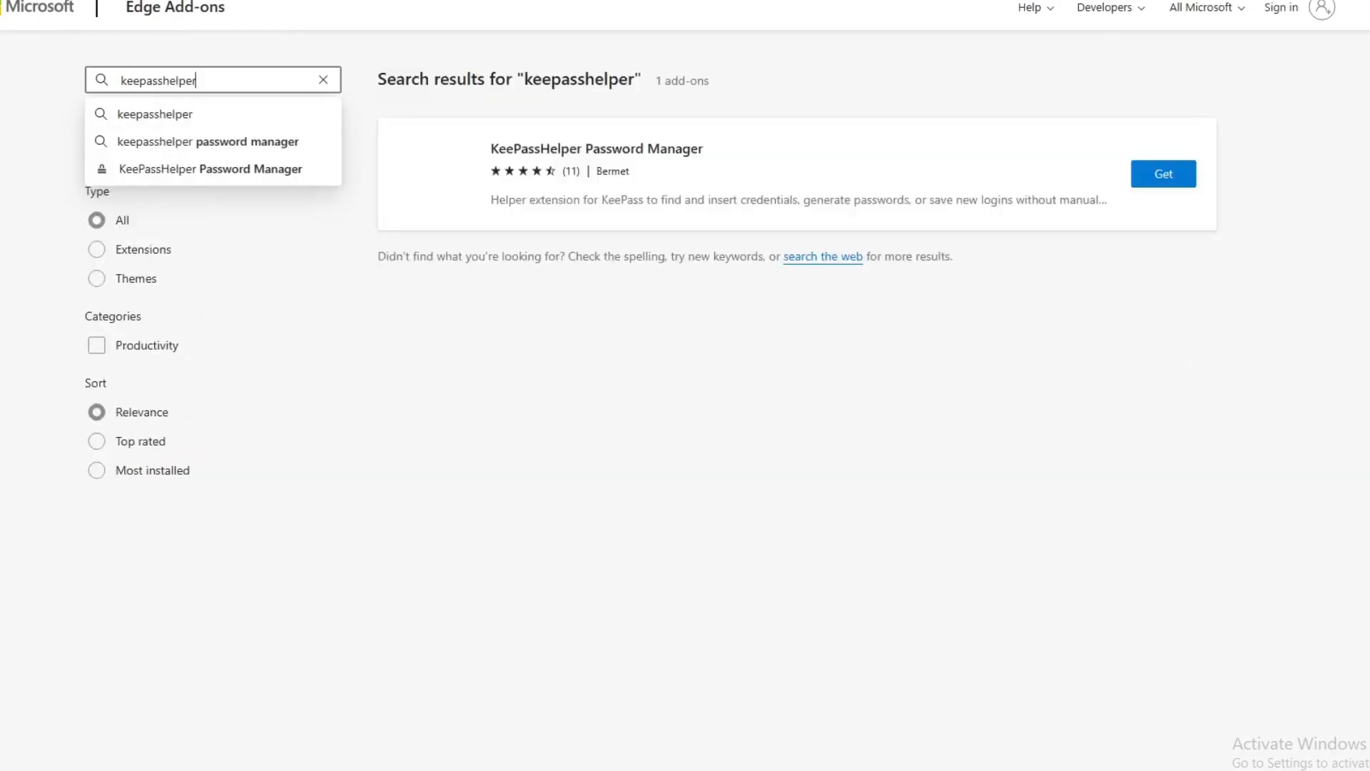
left_click(630, 151)
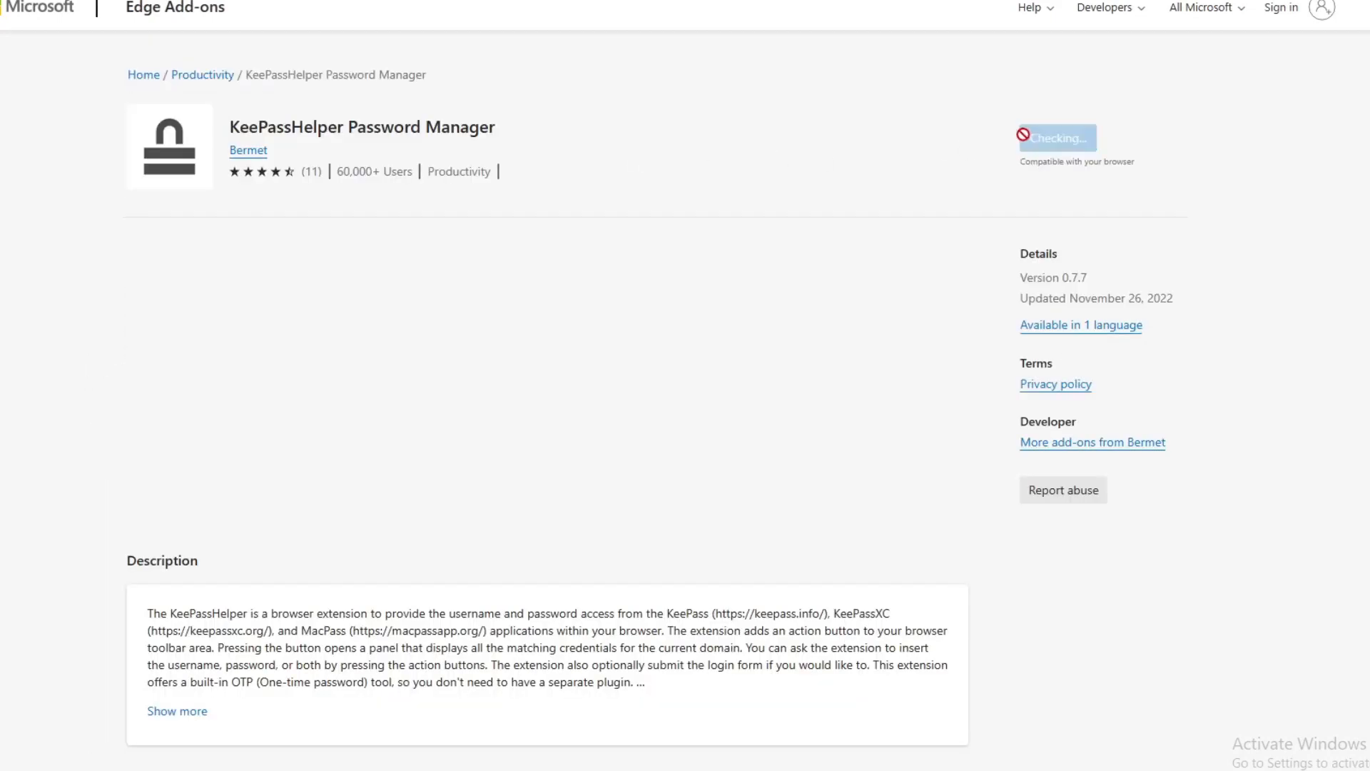
scroll(958, 162, "down", 3)
left_click(177, 516)
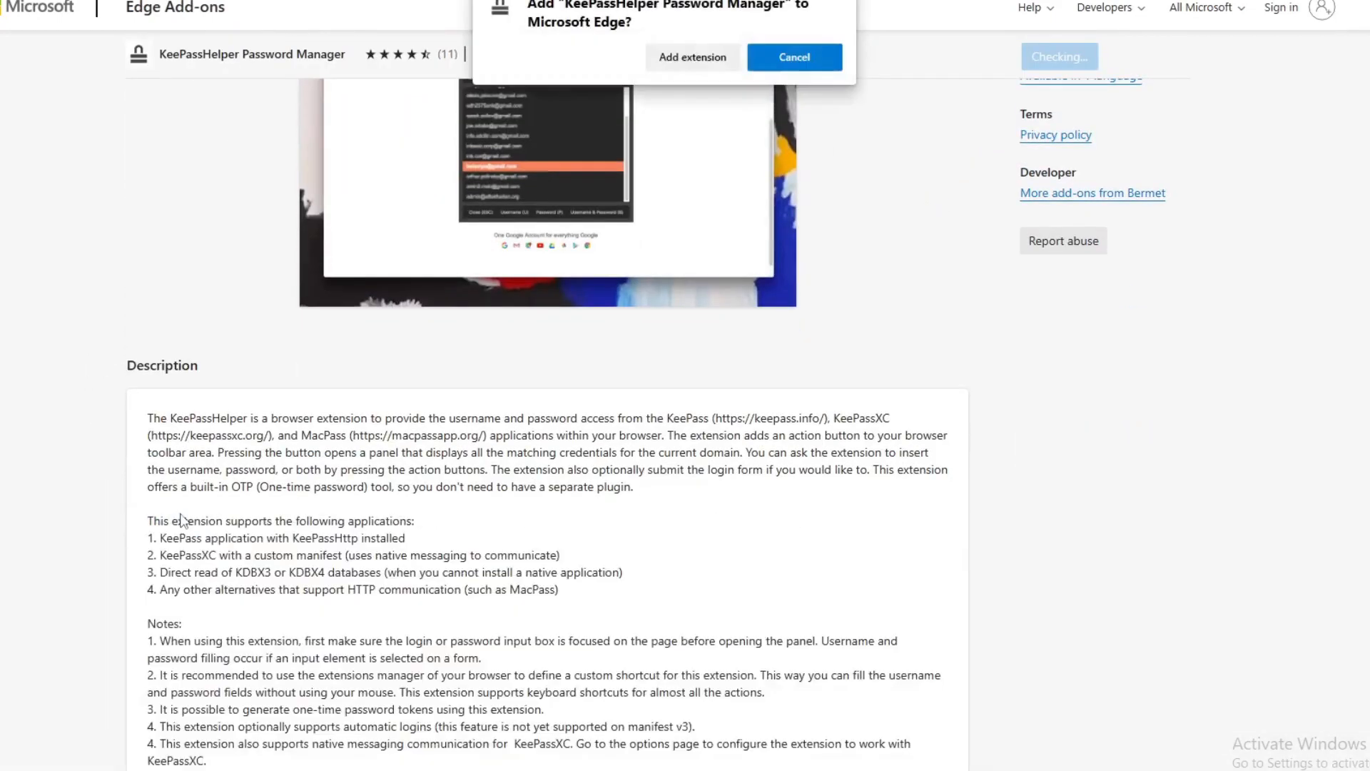
left_click(686, 58)
Download KeePassHttp.plgx from the GitHub link in the extension's description and show it in its folder.
scroll(795, 334, "down", 3)
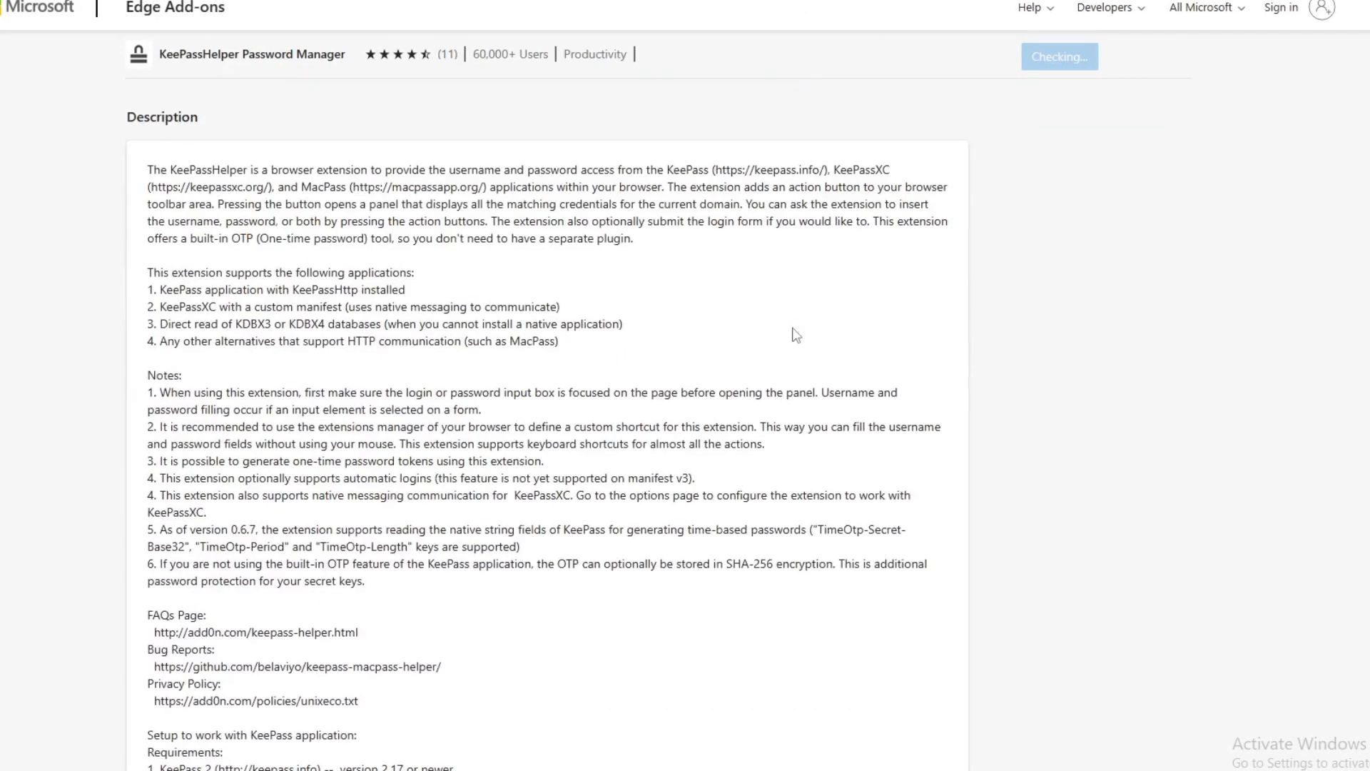
scroll(414, 697, "down", 2)
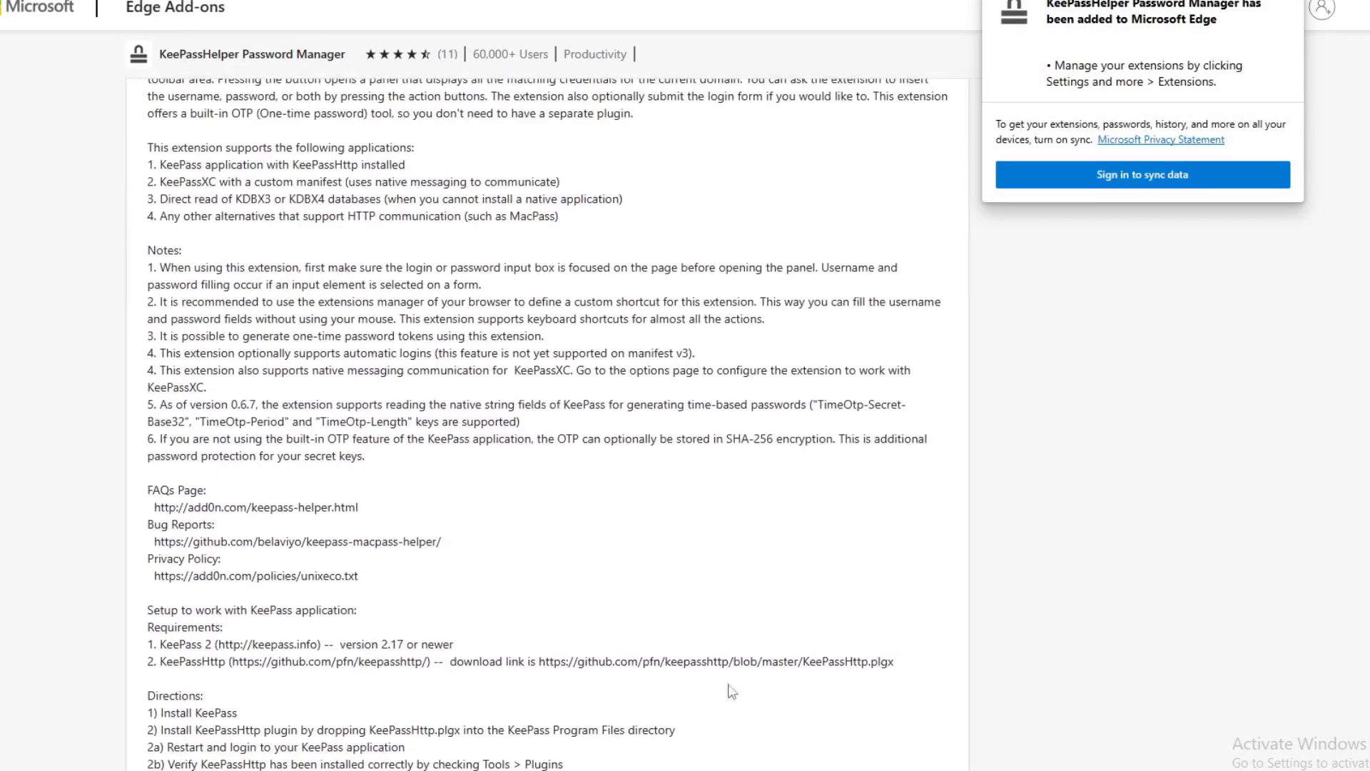
left_click(1286, 6)
left_click_drag(538, 662, 899, 666)
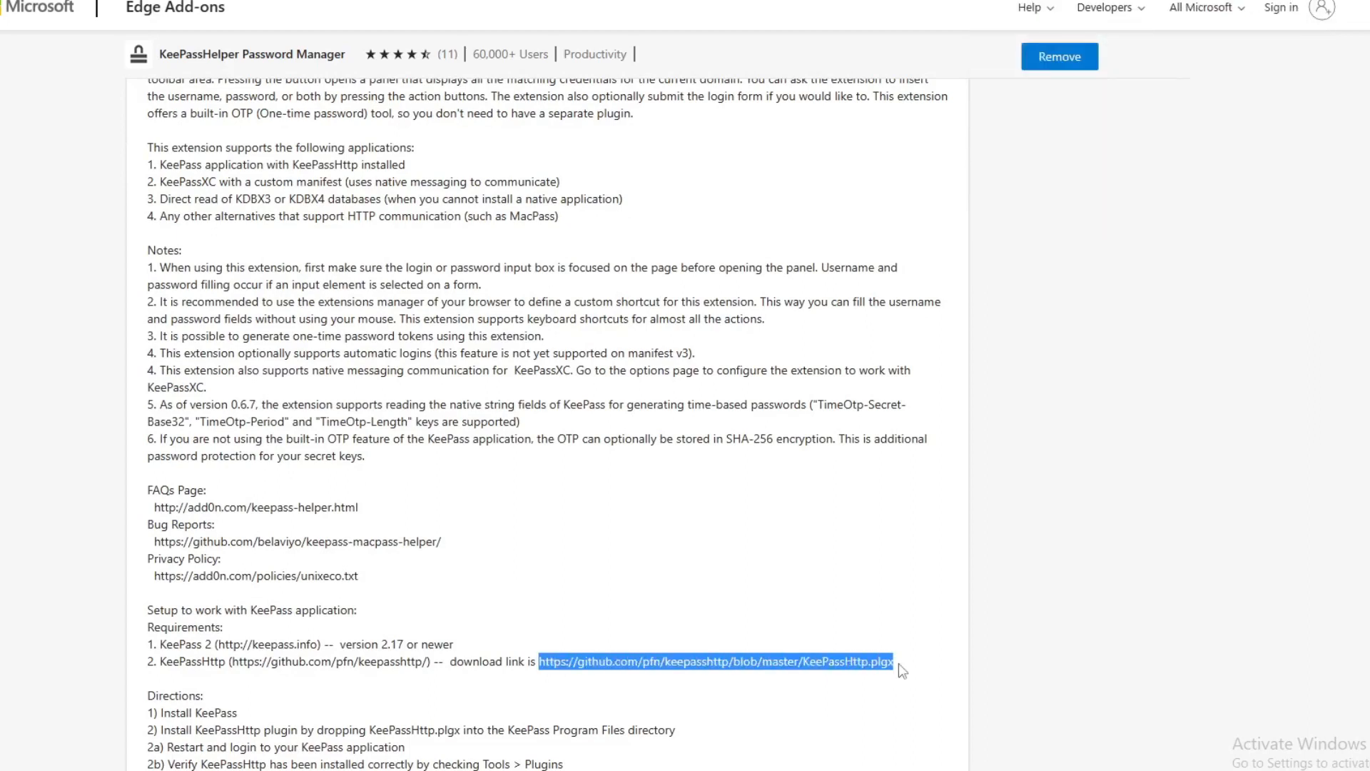
right_click(839, 662)
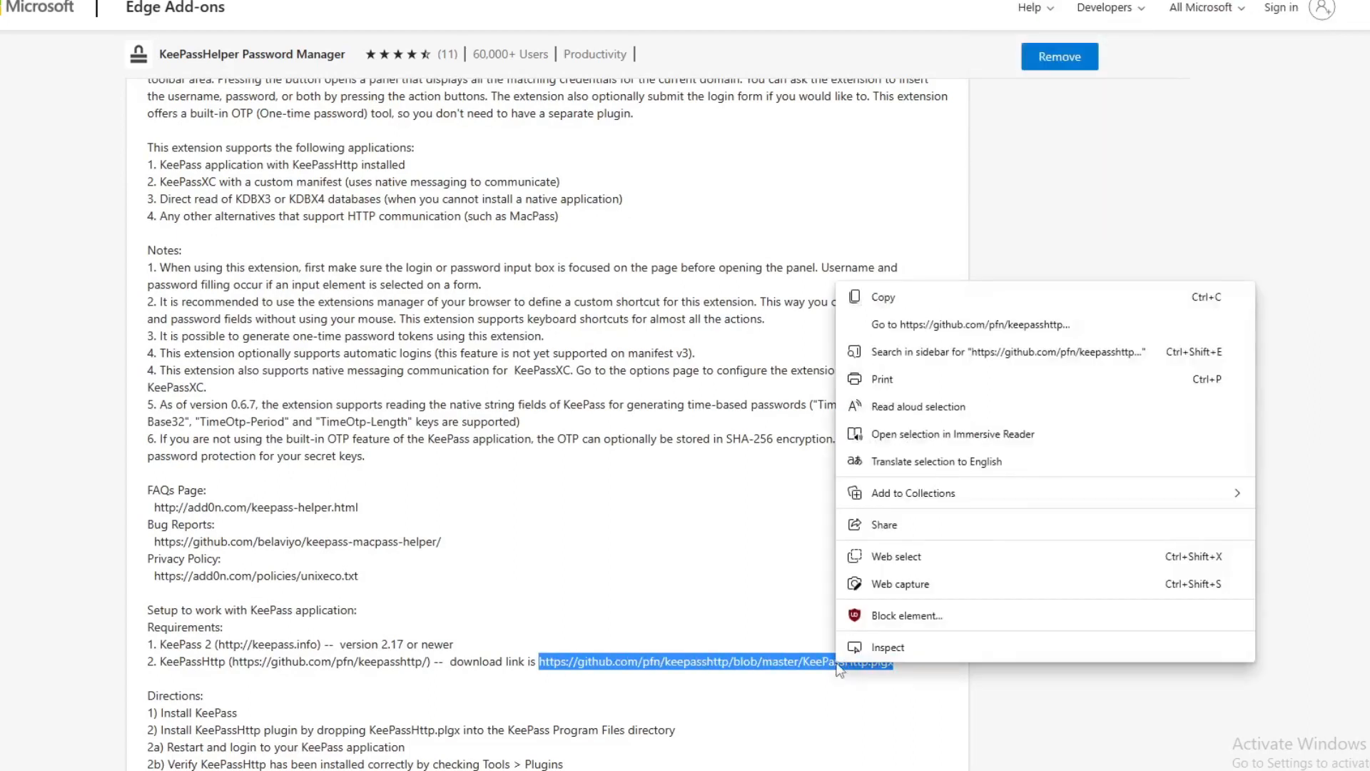
left_click(942, 326)
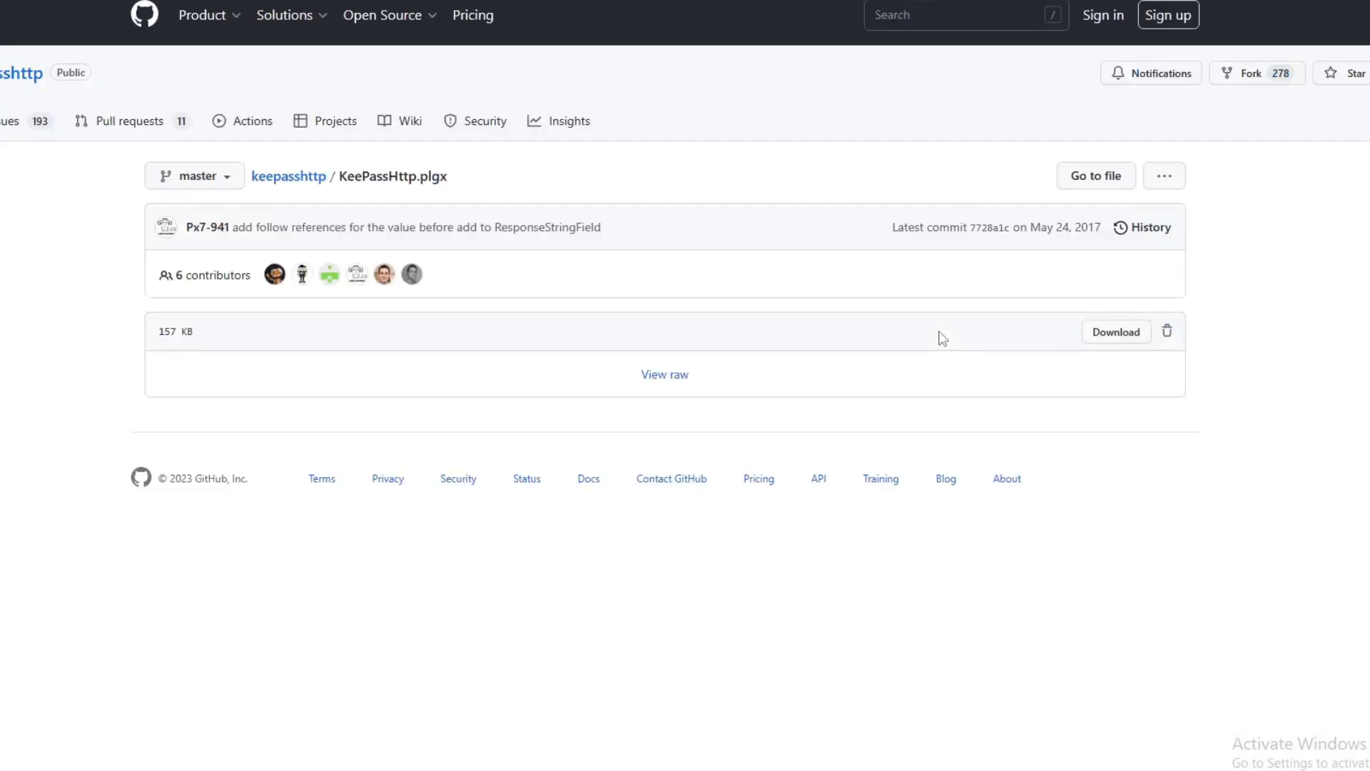
left_click(1097, 341)
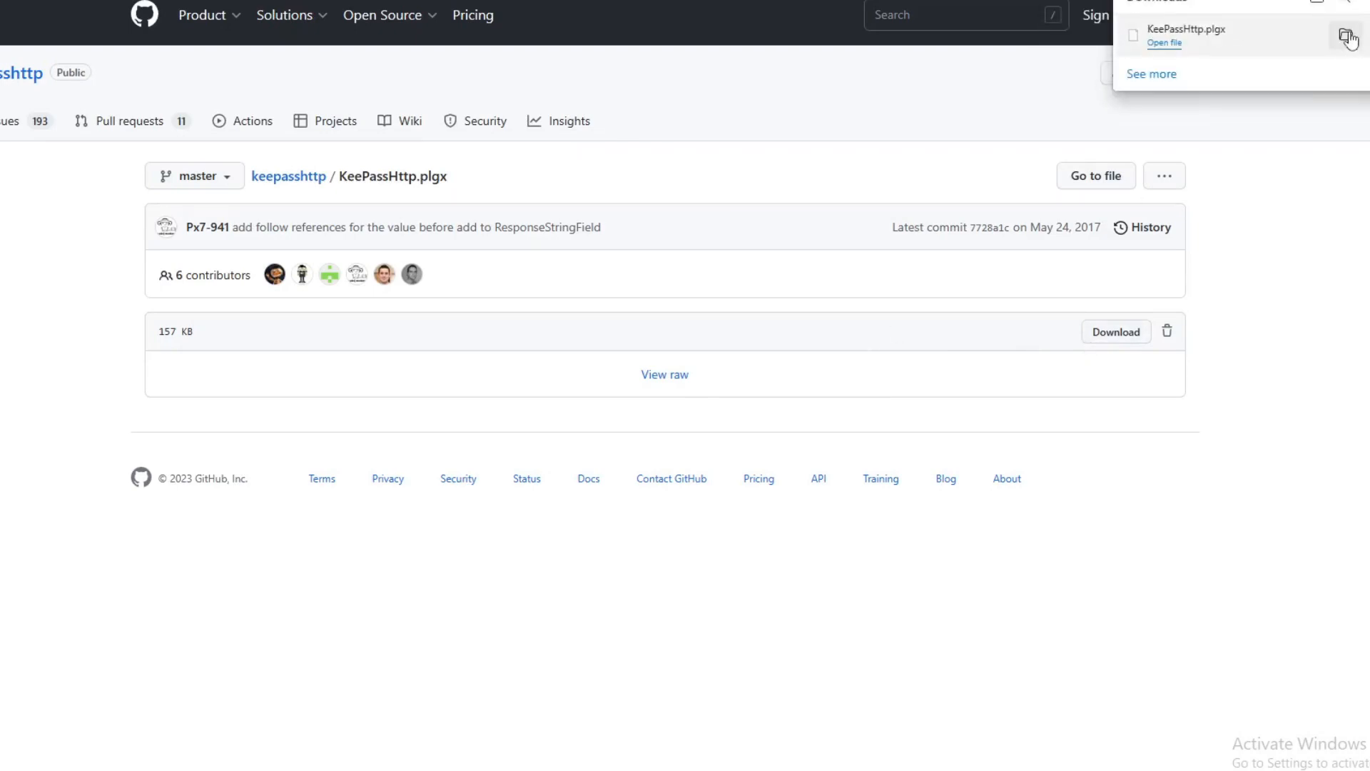
left_click(1346, 38)
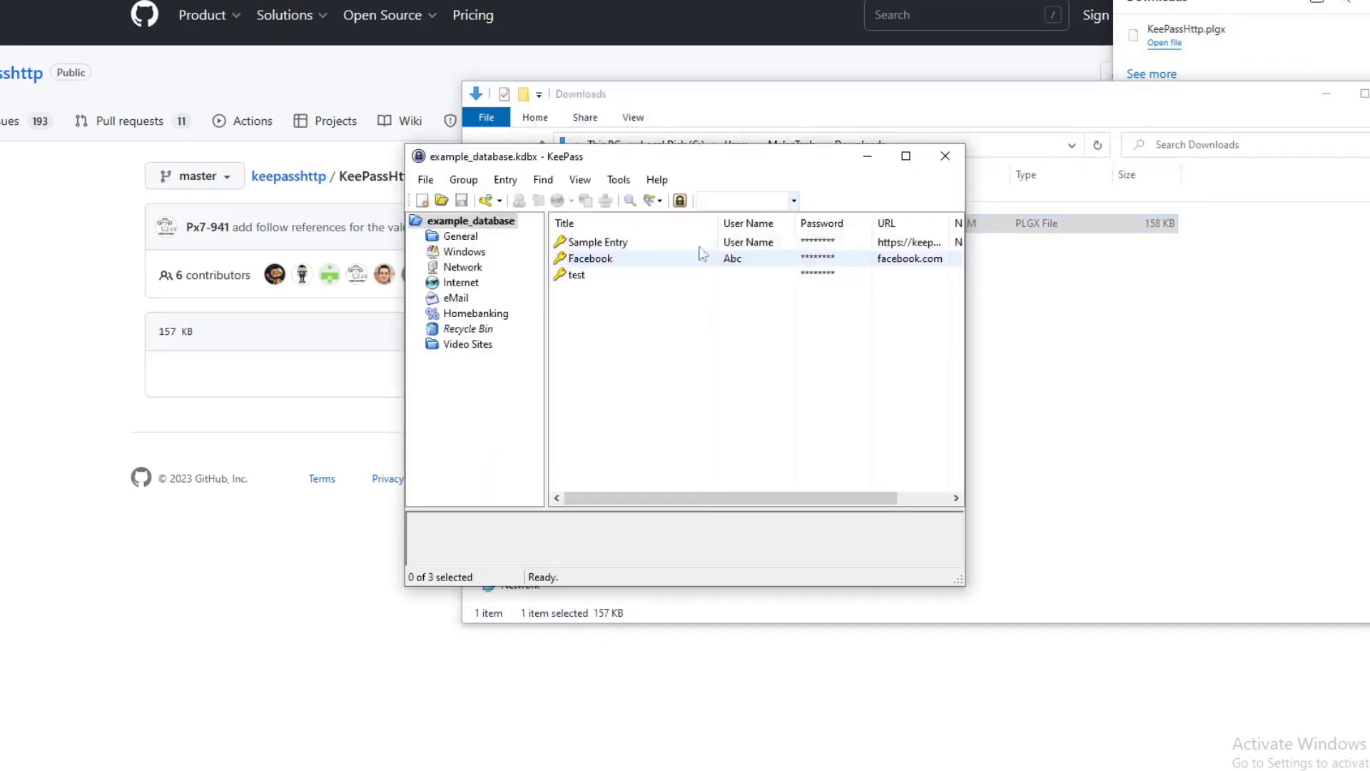
Paste KeePassHttp.plgx into the KeePass Plugins folder with administrator permission, then close KeePass.
left_click(619, 179)
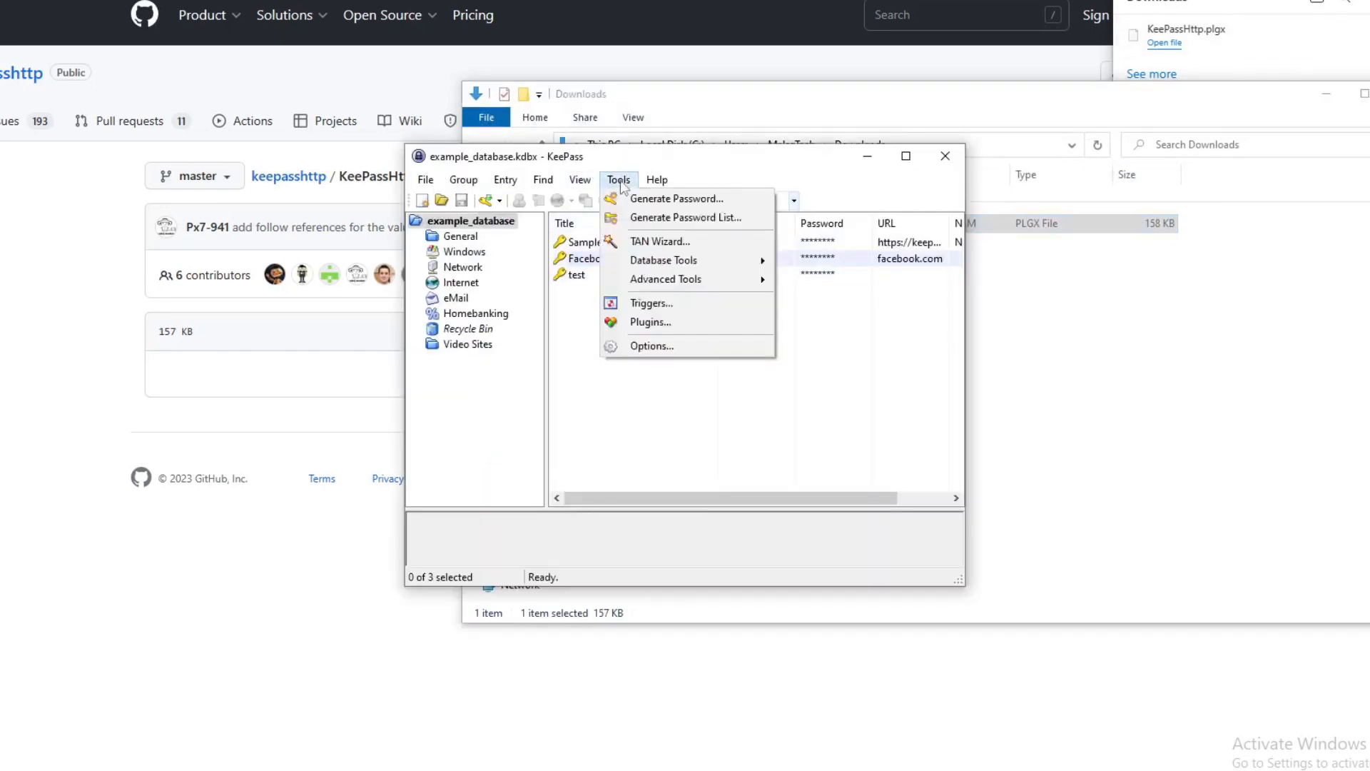
left_click(658, 324)
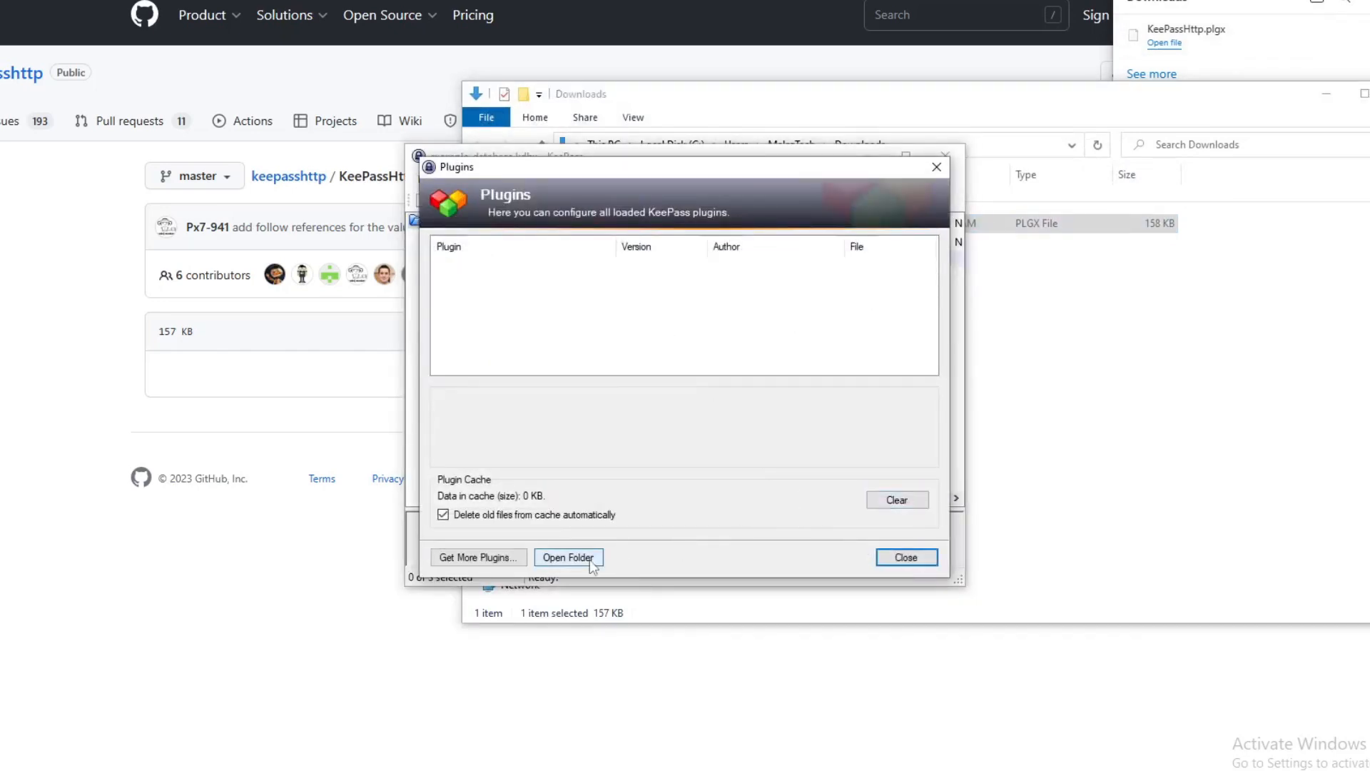
left_click(591, 563)
right_click(864, 366)
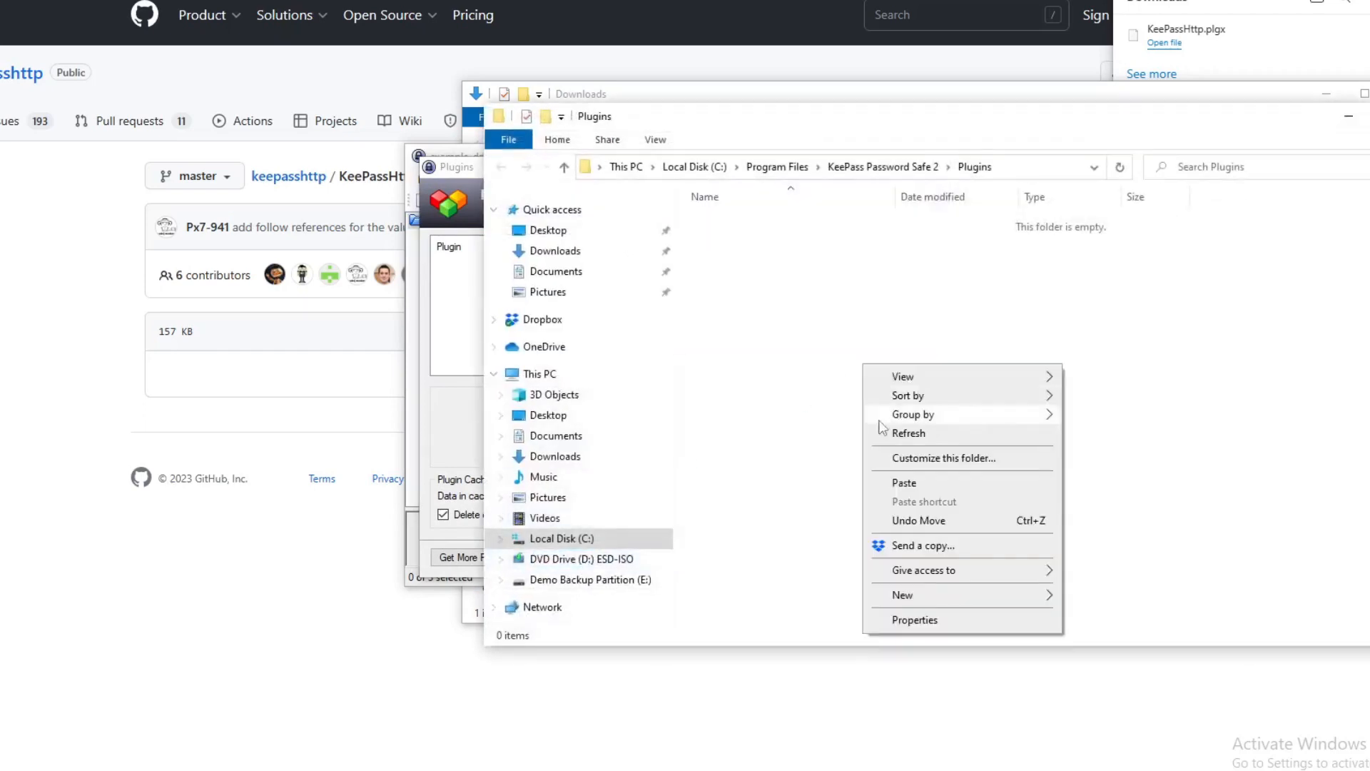
left_click(894, 488)
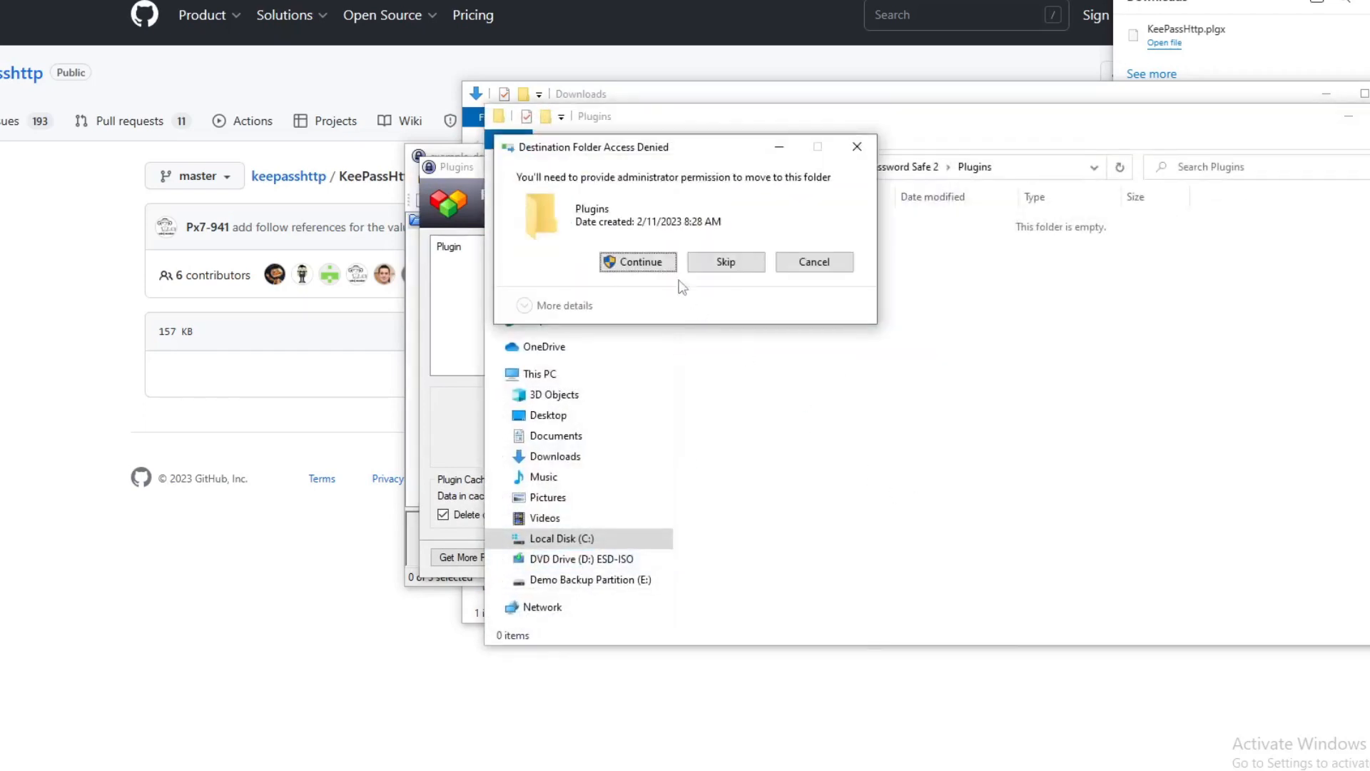
left_click(673, 263)
left_click(1369, 117)
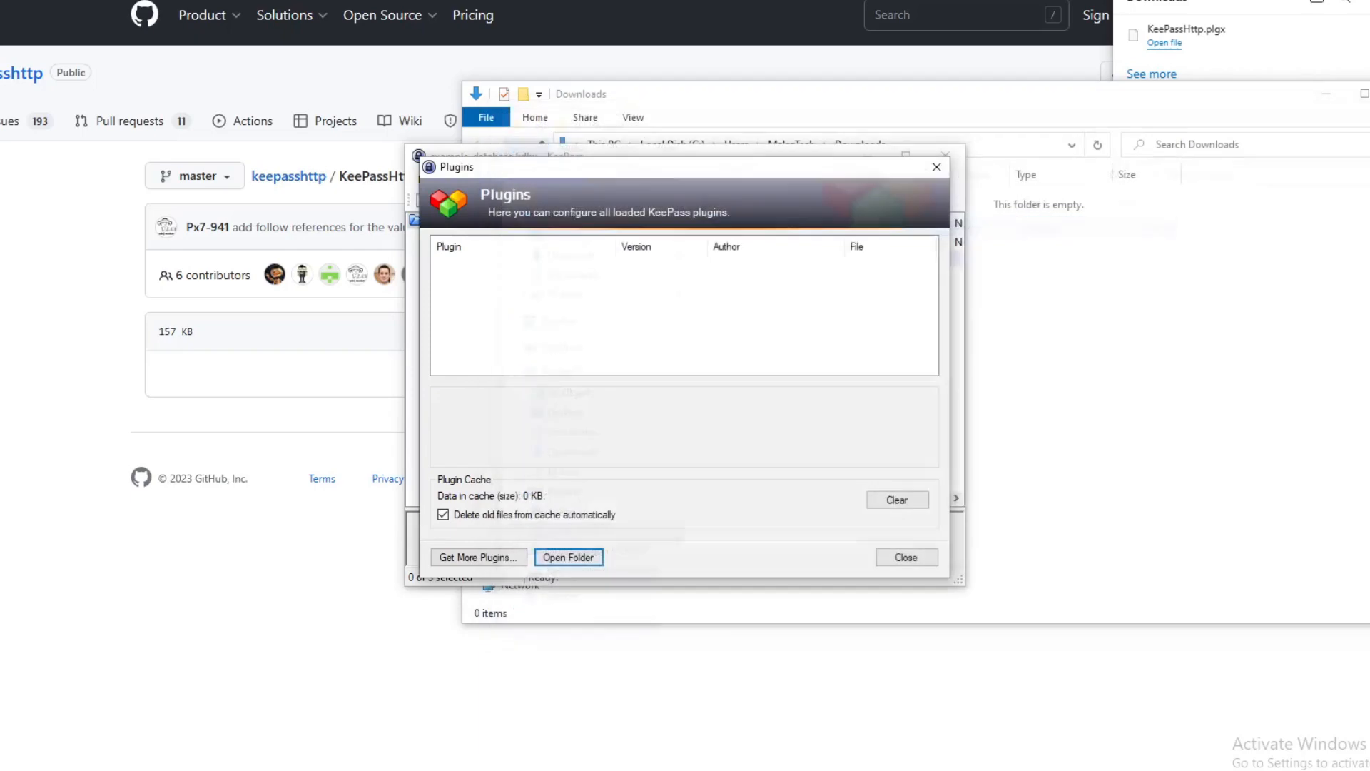
left_click(934, 169)
left_click(945, 157)
Relaunch KeePass from the desktop shortcut so it compiles and loads the plugin.
key("super+d")
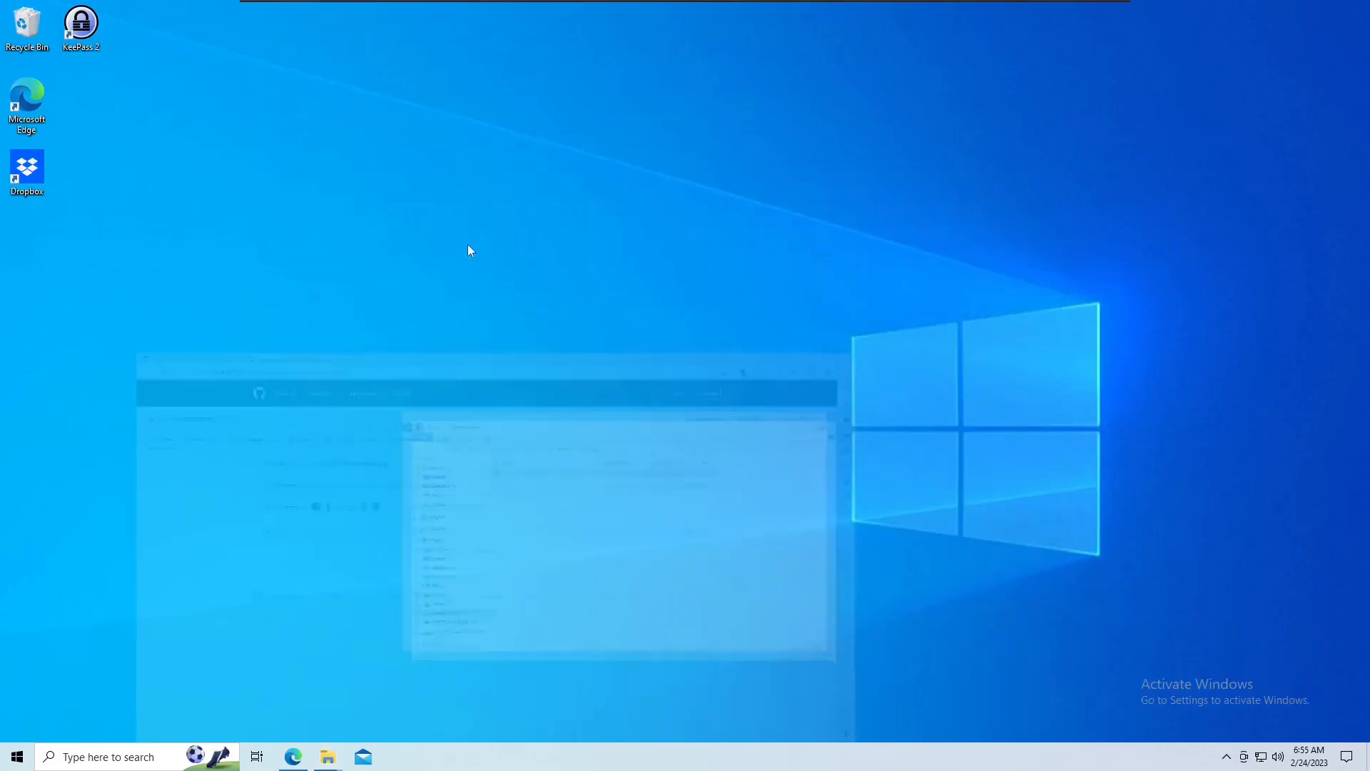
double_click(71, 30)
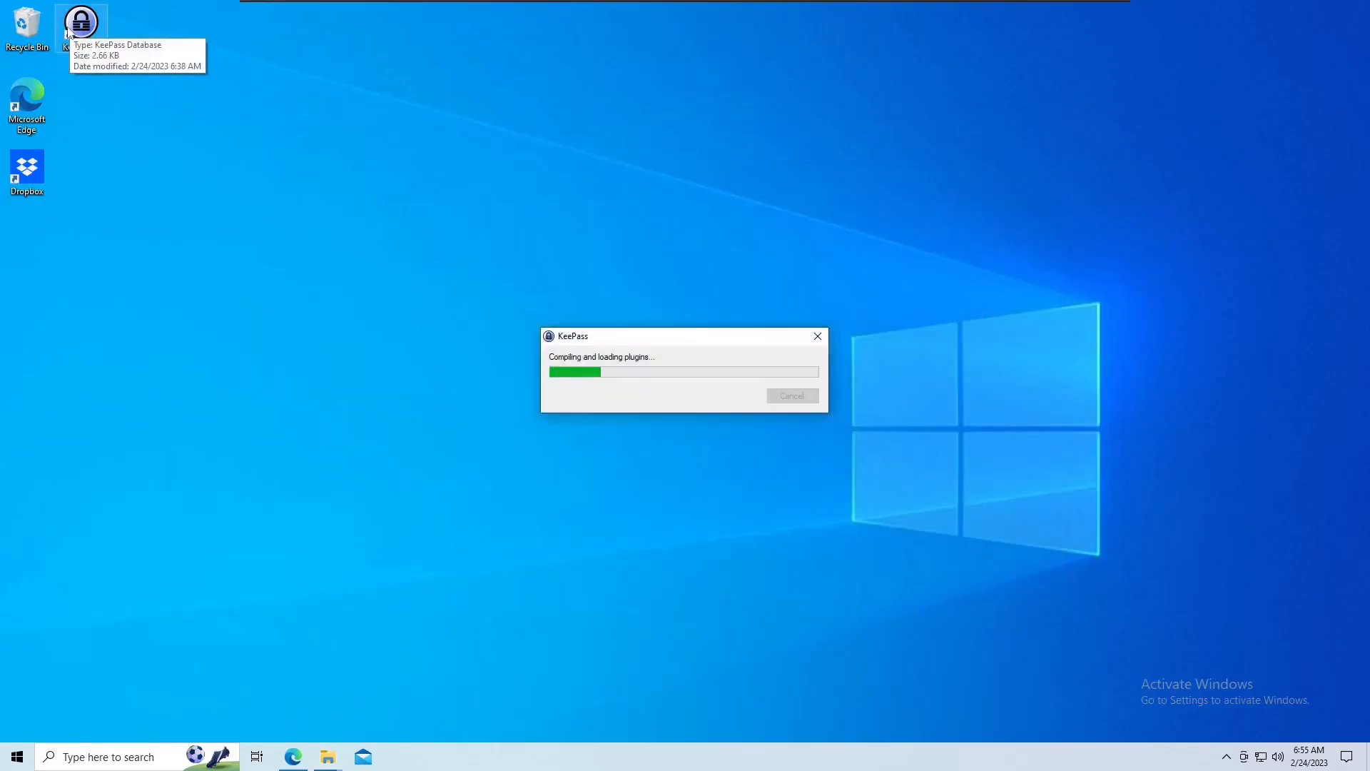
left_click(469, 214)
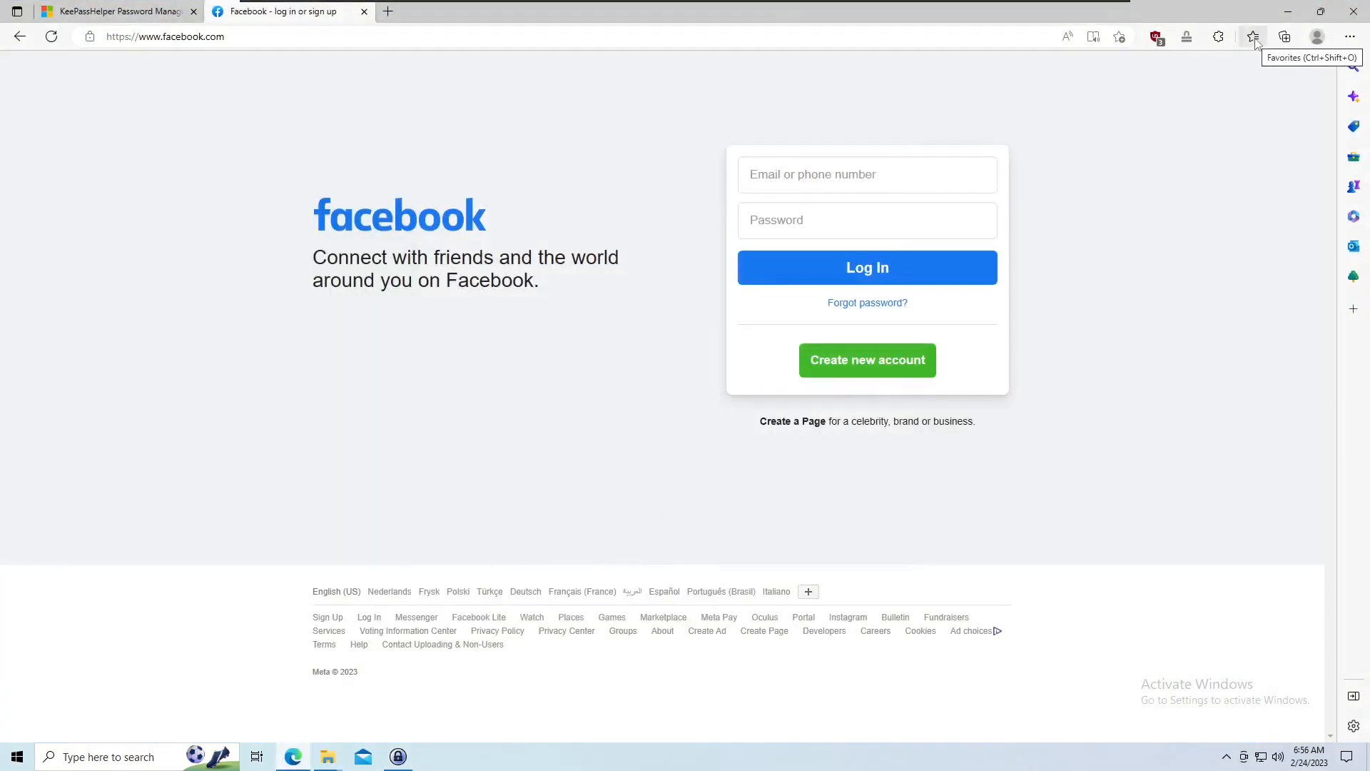
Open the KeePassHelper extension on facebook.com, proceed to grant KeePassHttp access, and allow the extra permissions.
left_click(1187, 37)
left_click(1105, 162)
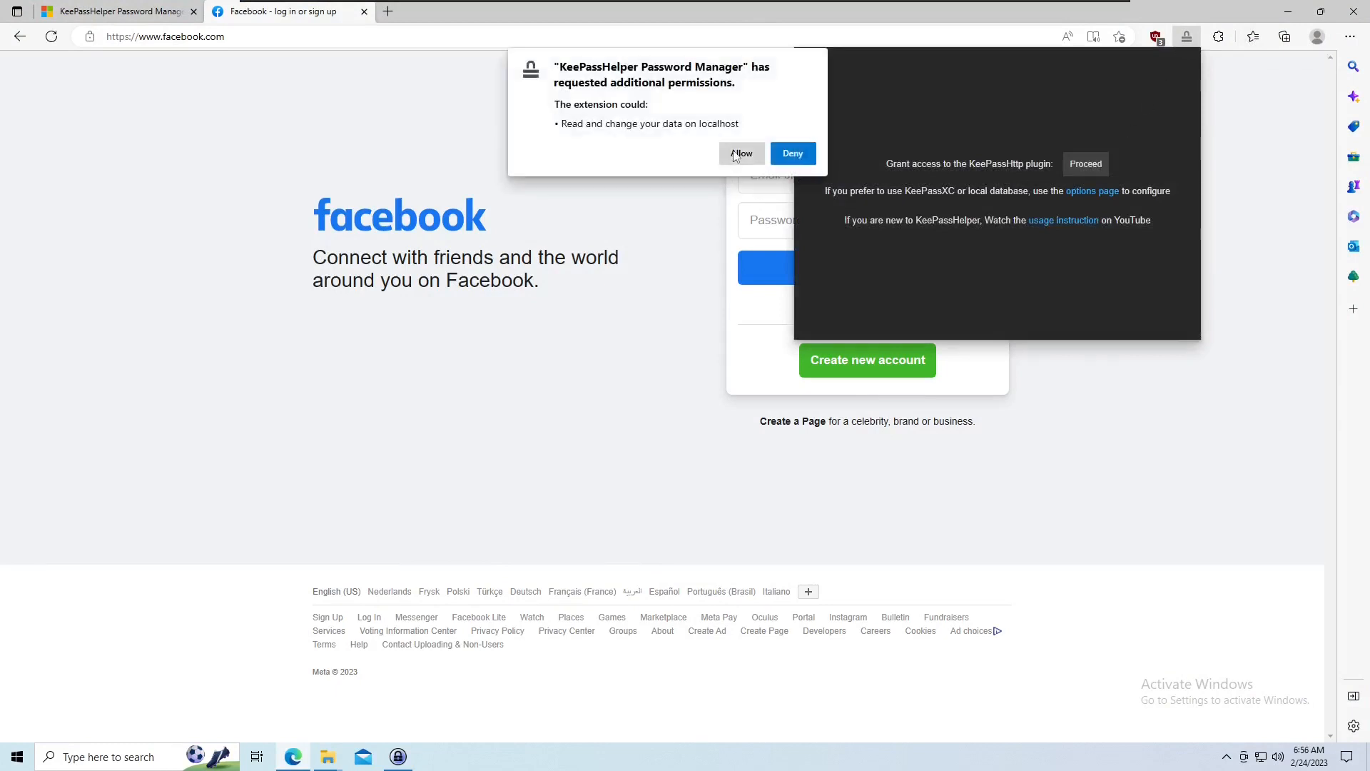
left_click(741, 153)
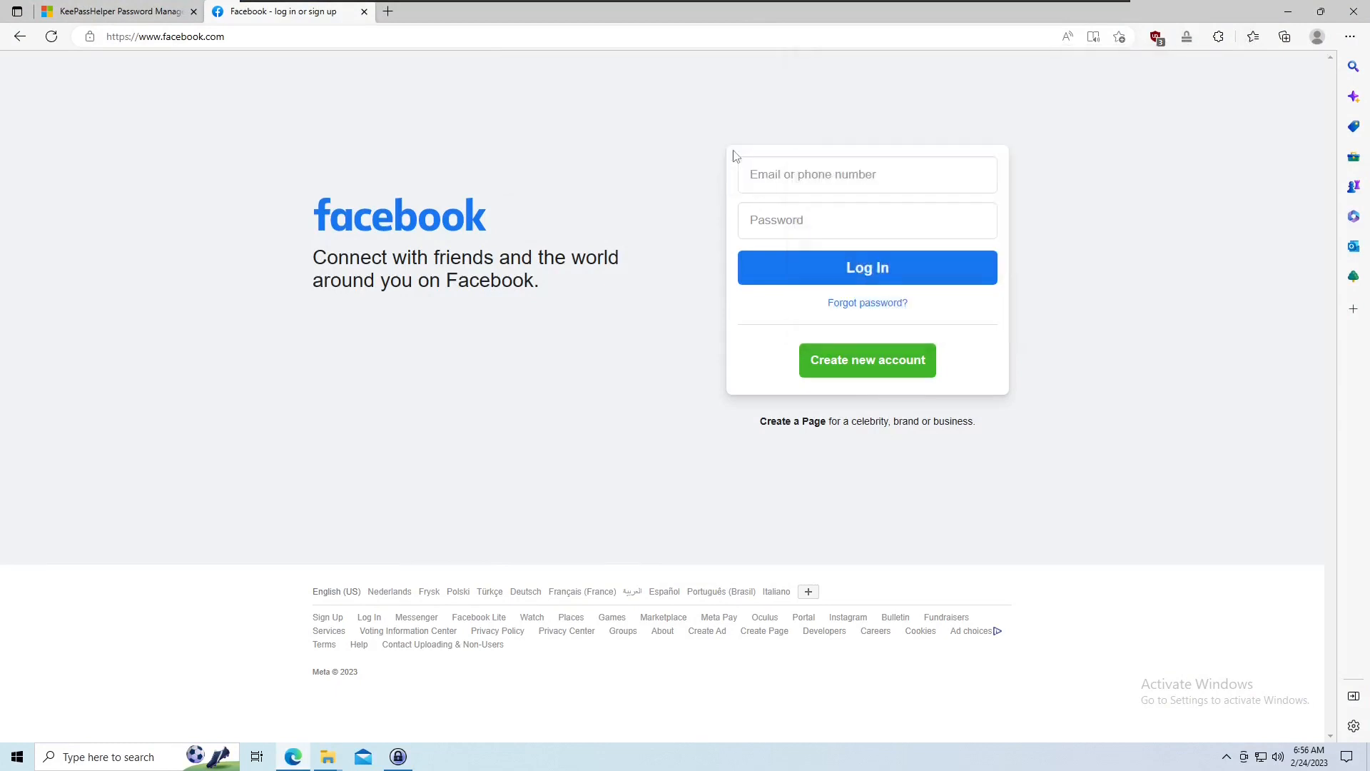
Connect KeePassHelper to KeePass and save the new key association under the name "for Edge integration".
left_click(1188, 37)
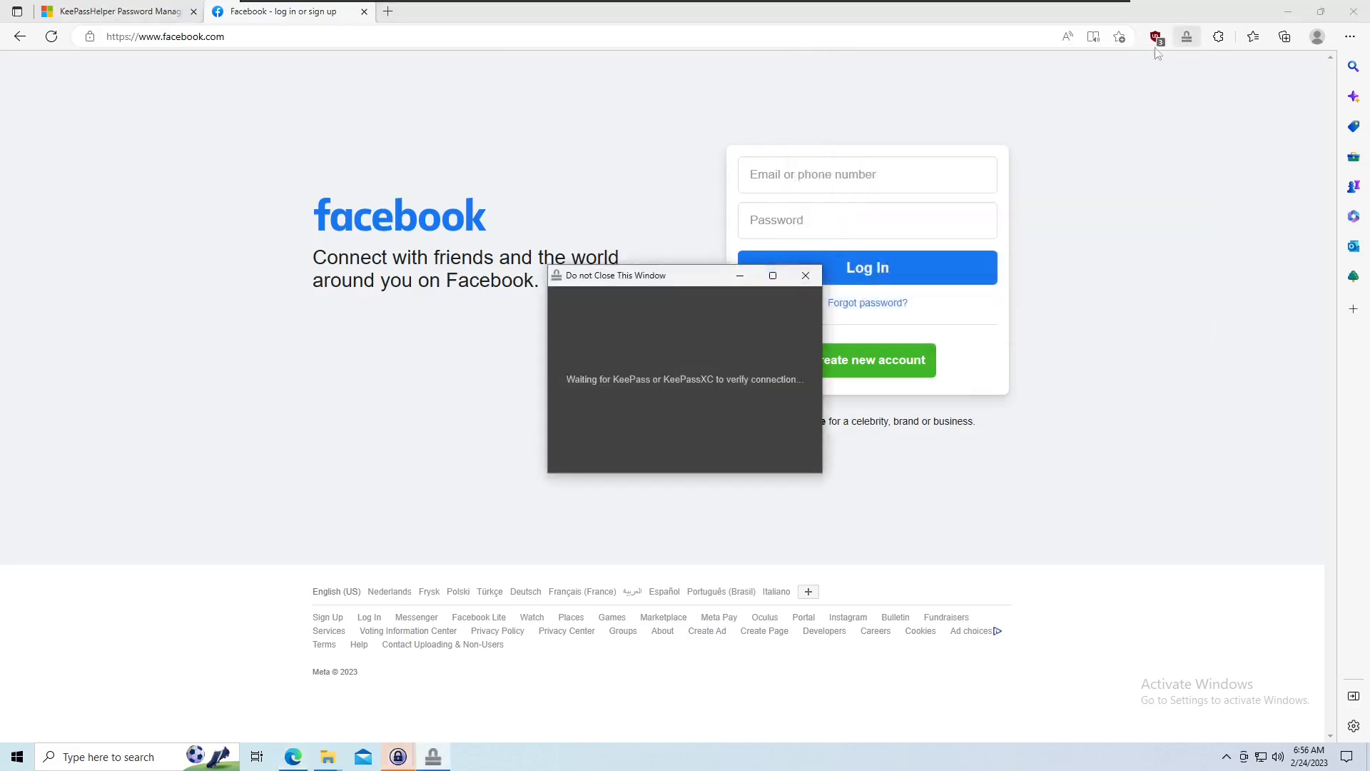
mouse_move(403, 760)
left_click(318, 681)
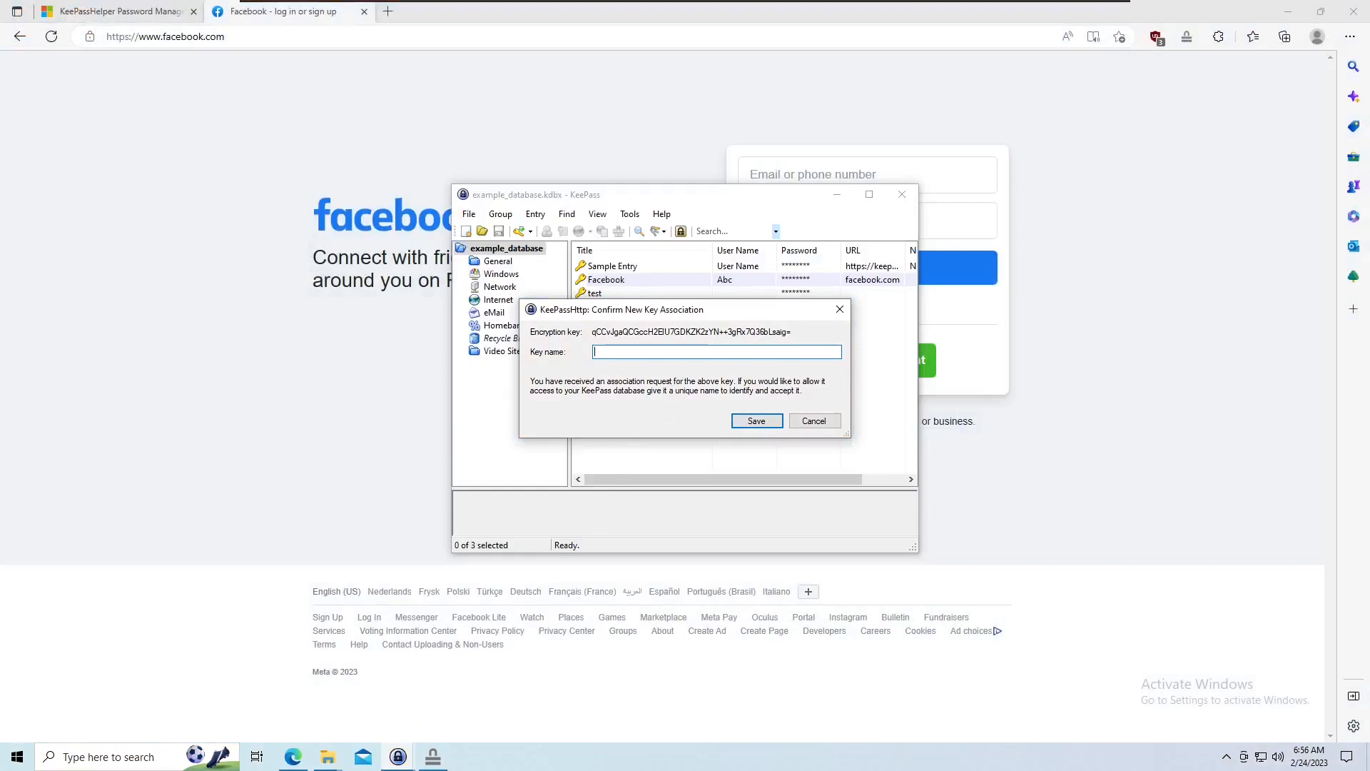
type("for Edge integration")
key("Return")
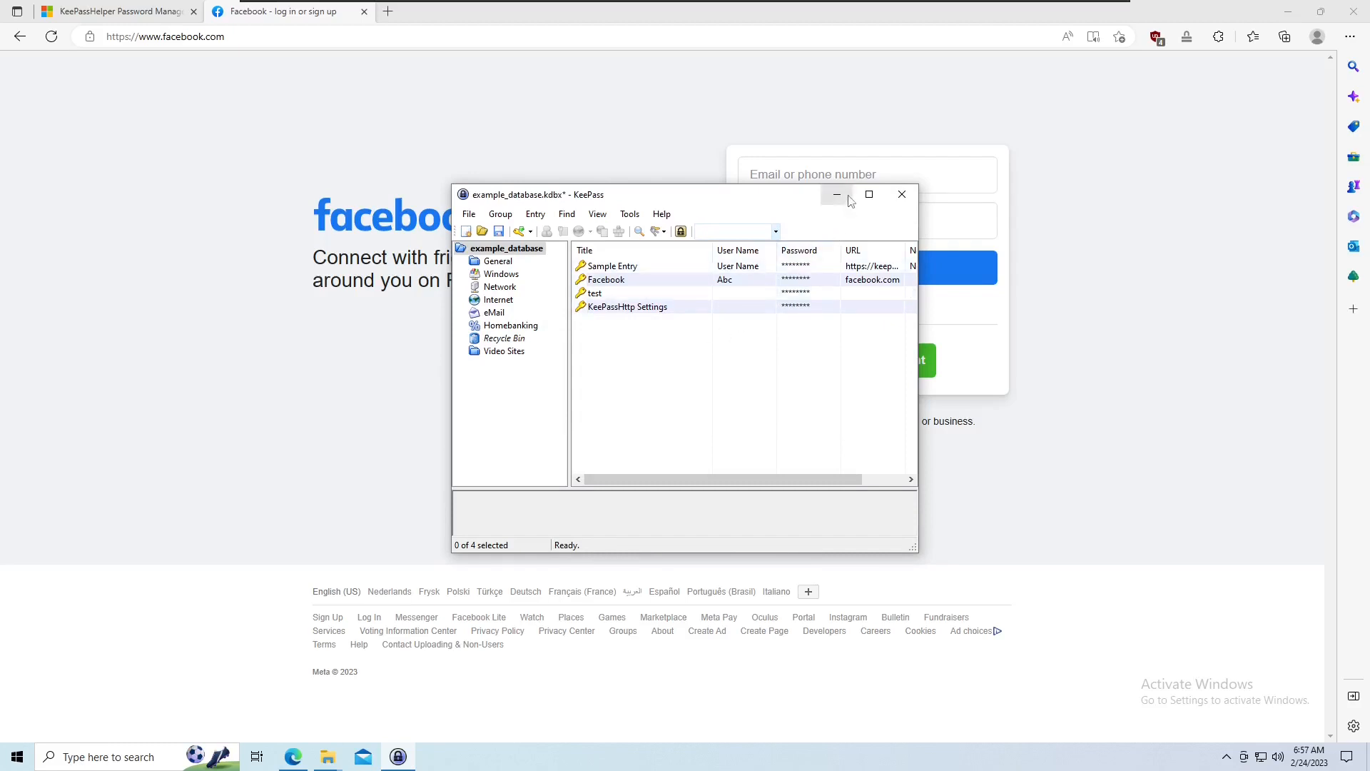
Save the database and minimize the KeePass window.
key("ctrl+s")
left_click(837, 196)
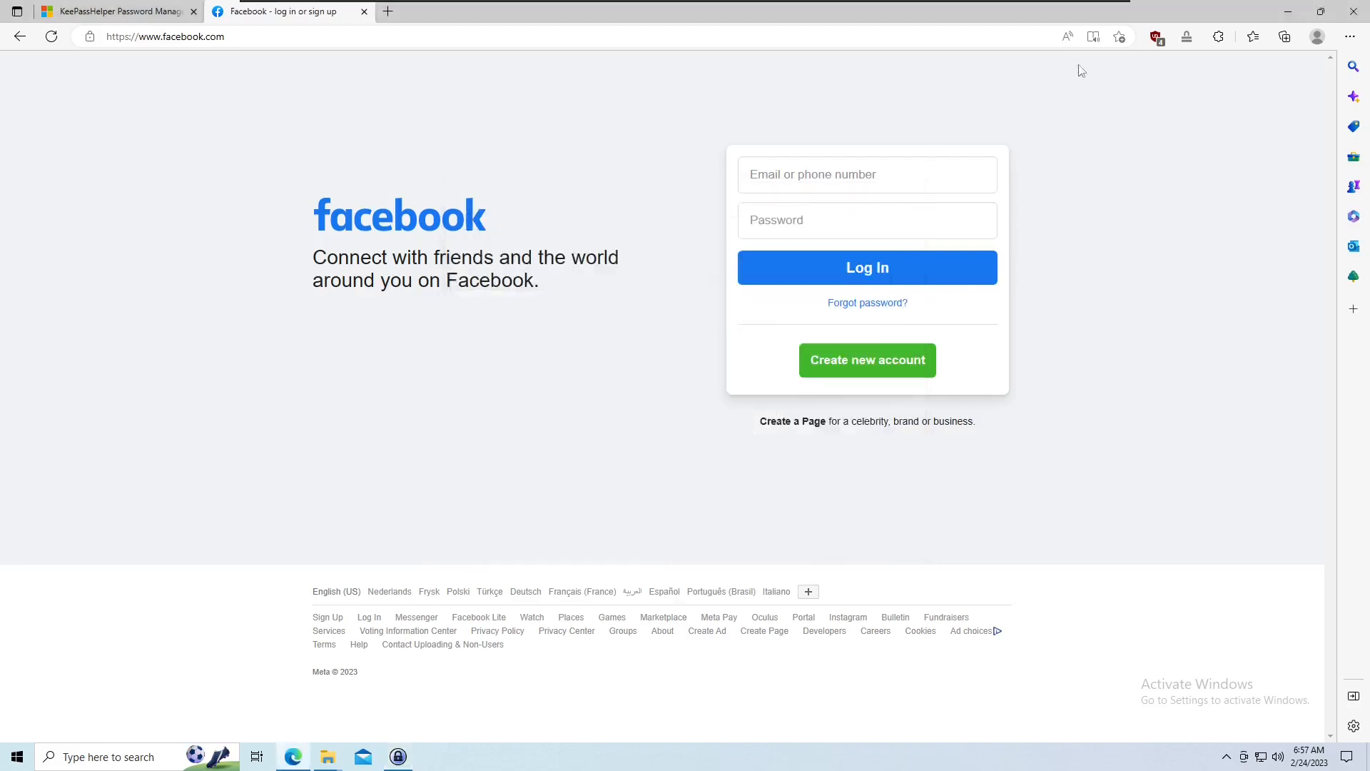
Request Facebook credentials through KeePassHelper and allow access to the Facebook entry, remembering the decision.
left_click(1186, 36)
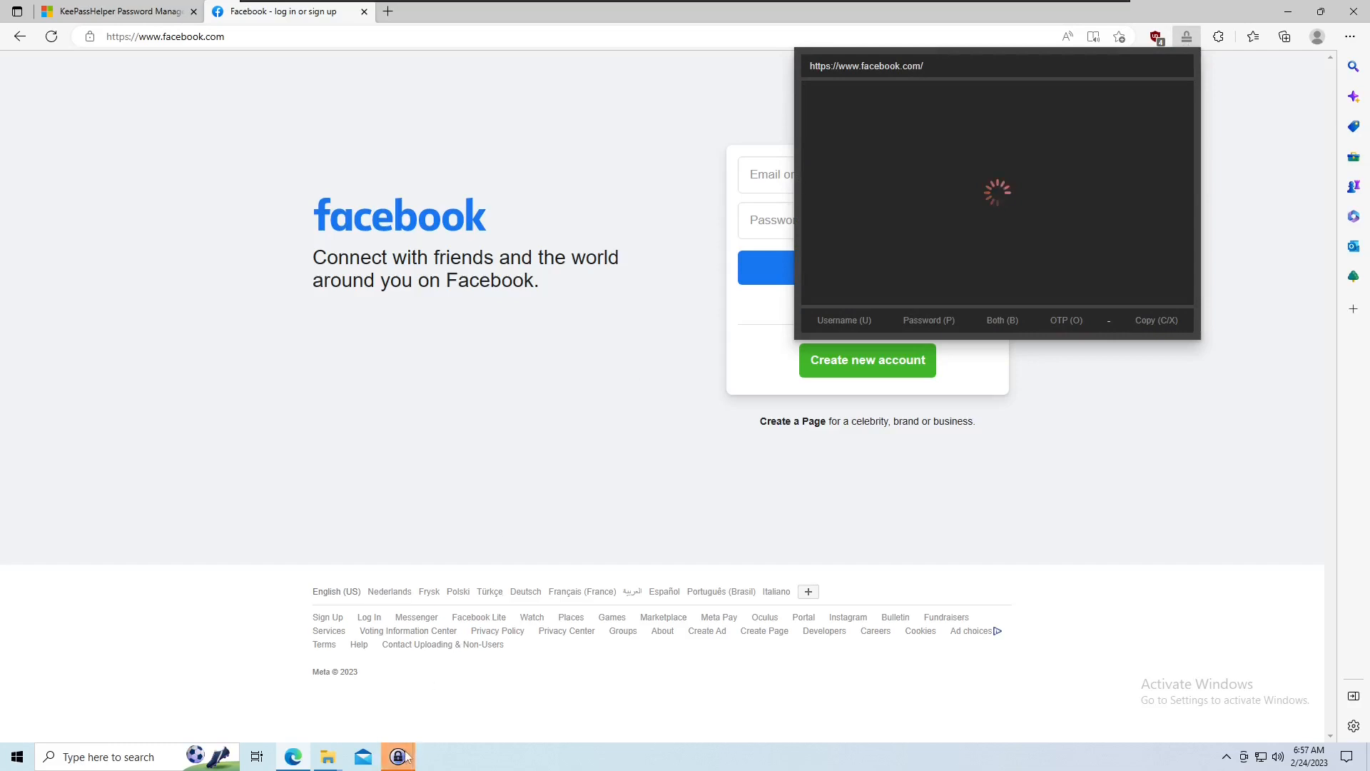
mouse_move(398, 755)
left_click(444, 702)
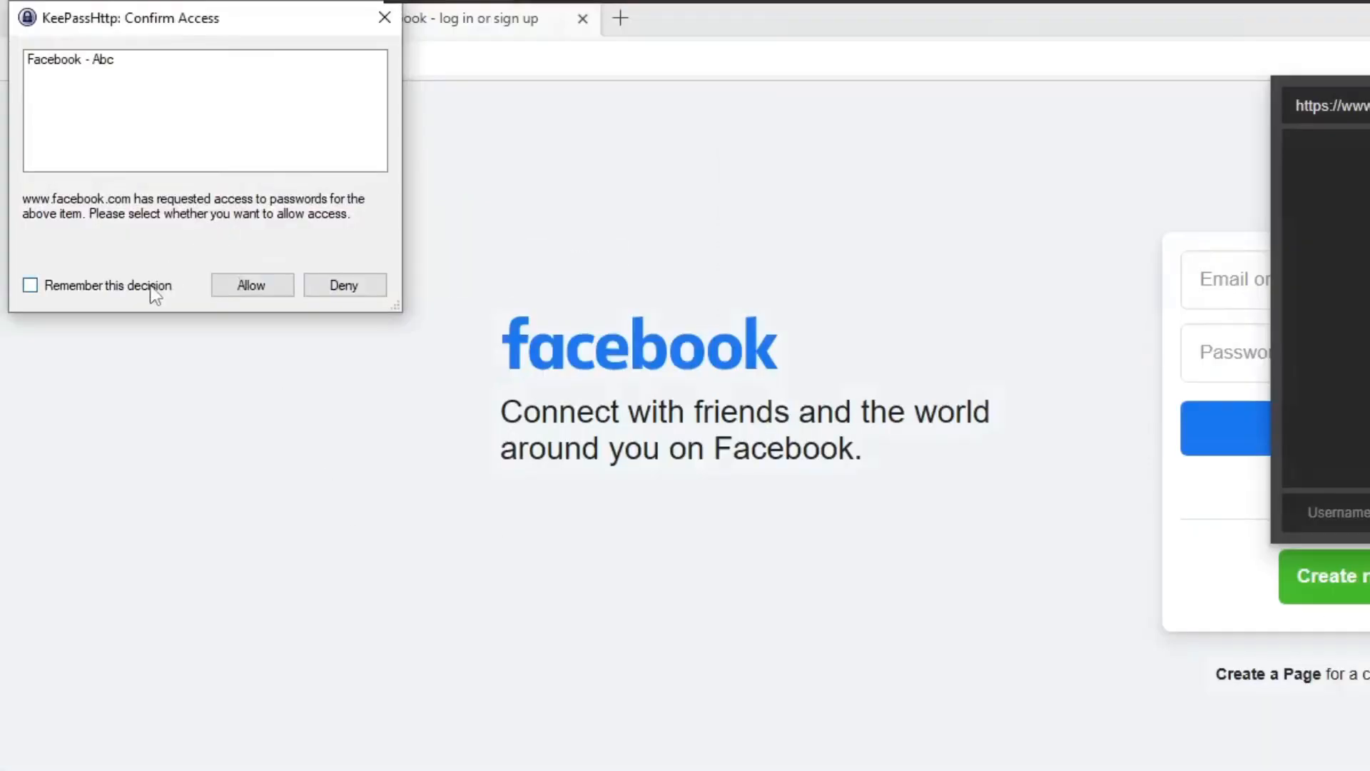
left_click(154, 293)
left_click(256, 290)
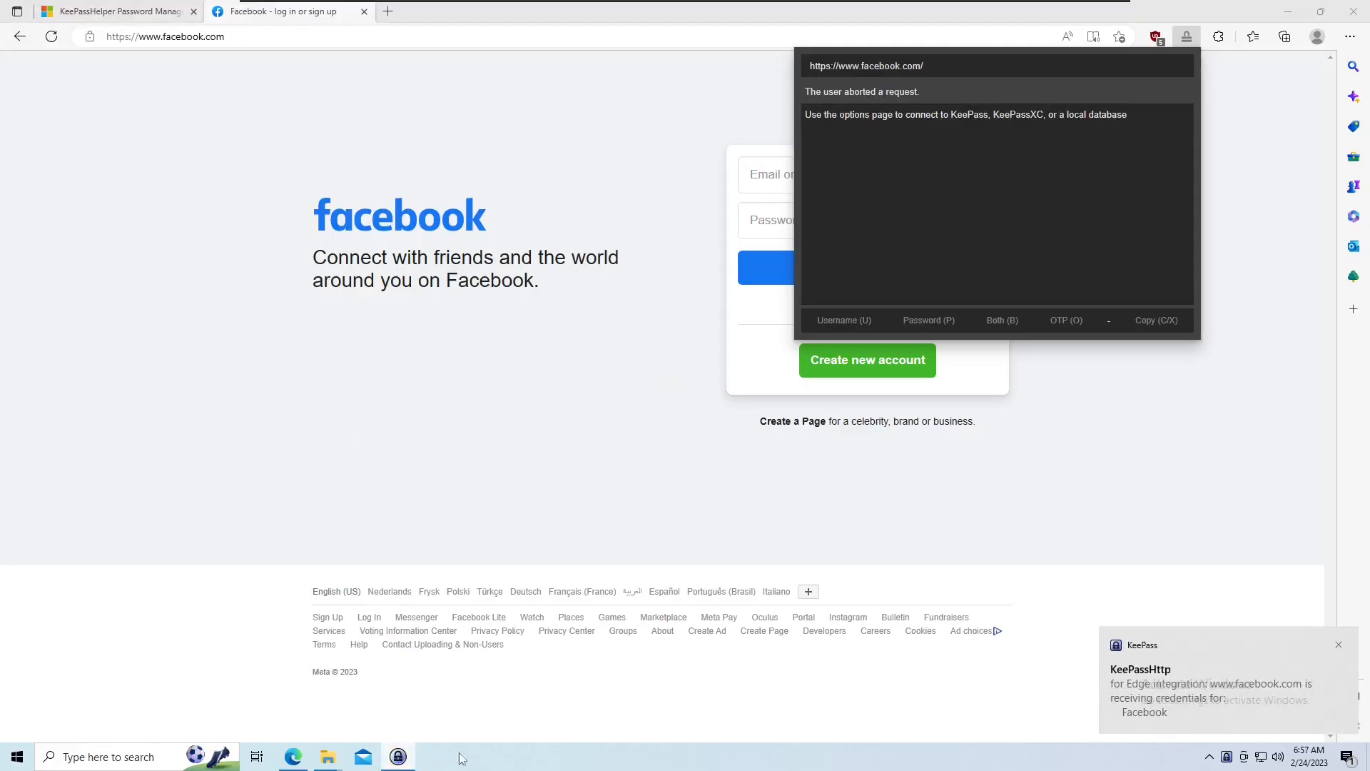
Open the KeePassHttp Options in KeePass and save them.
left_click(397, 756)
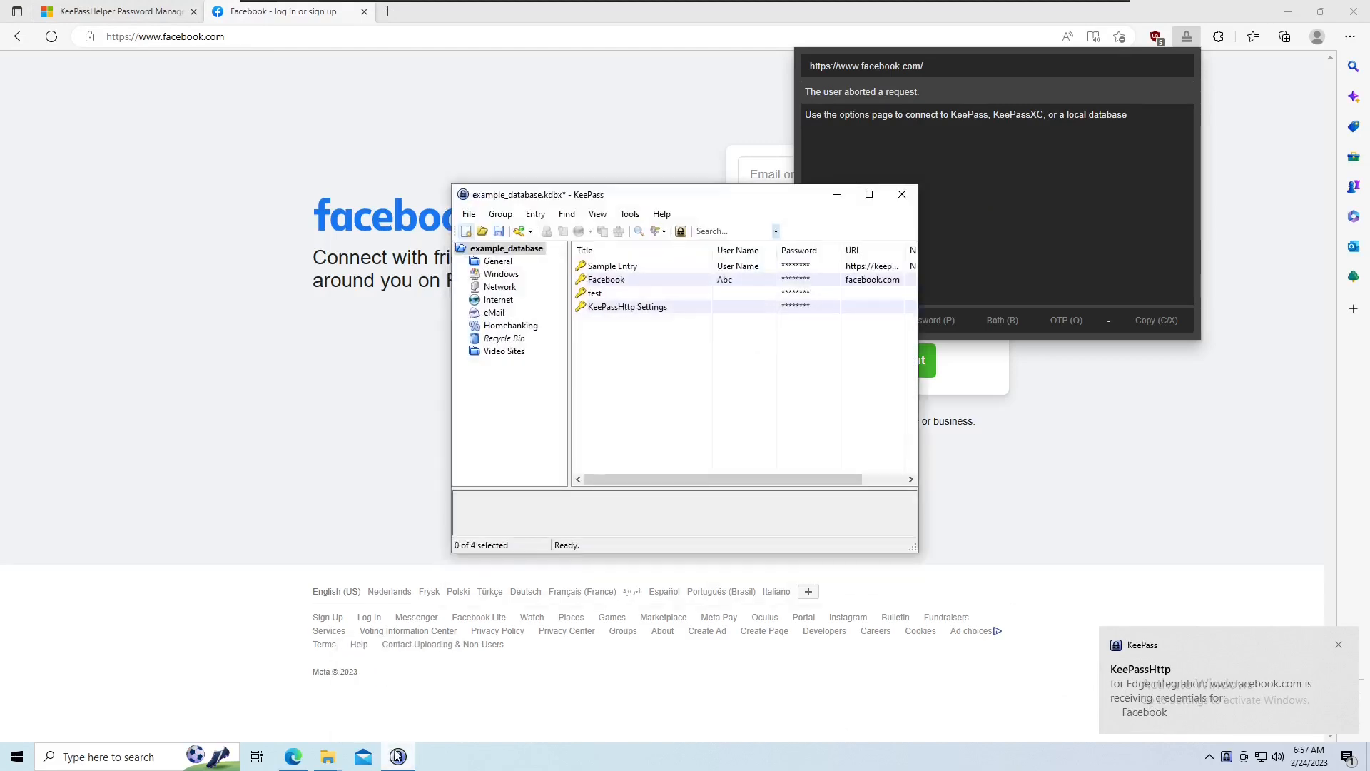
left_click(629, 214)
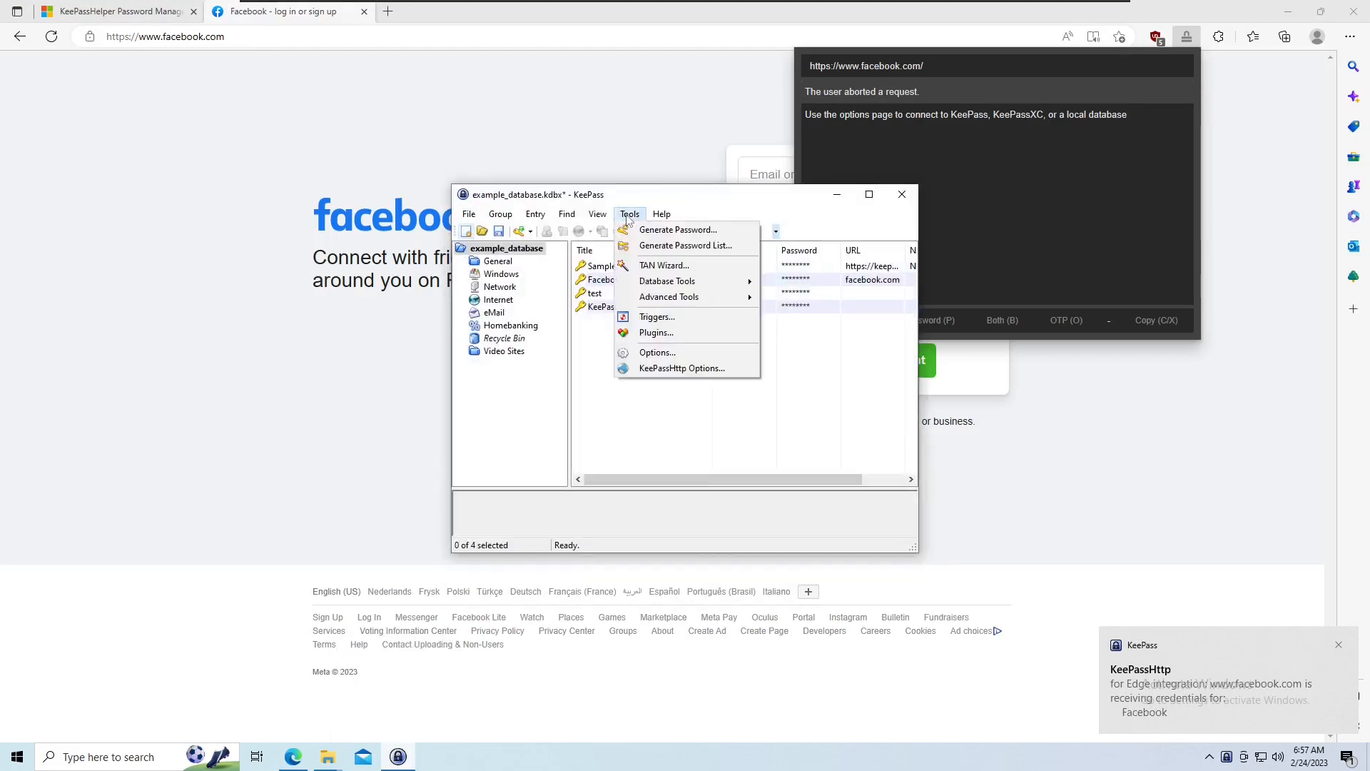
left_click(663, 366)
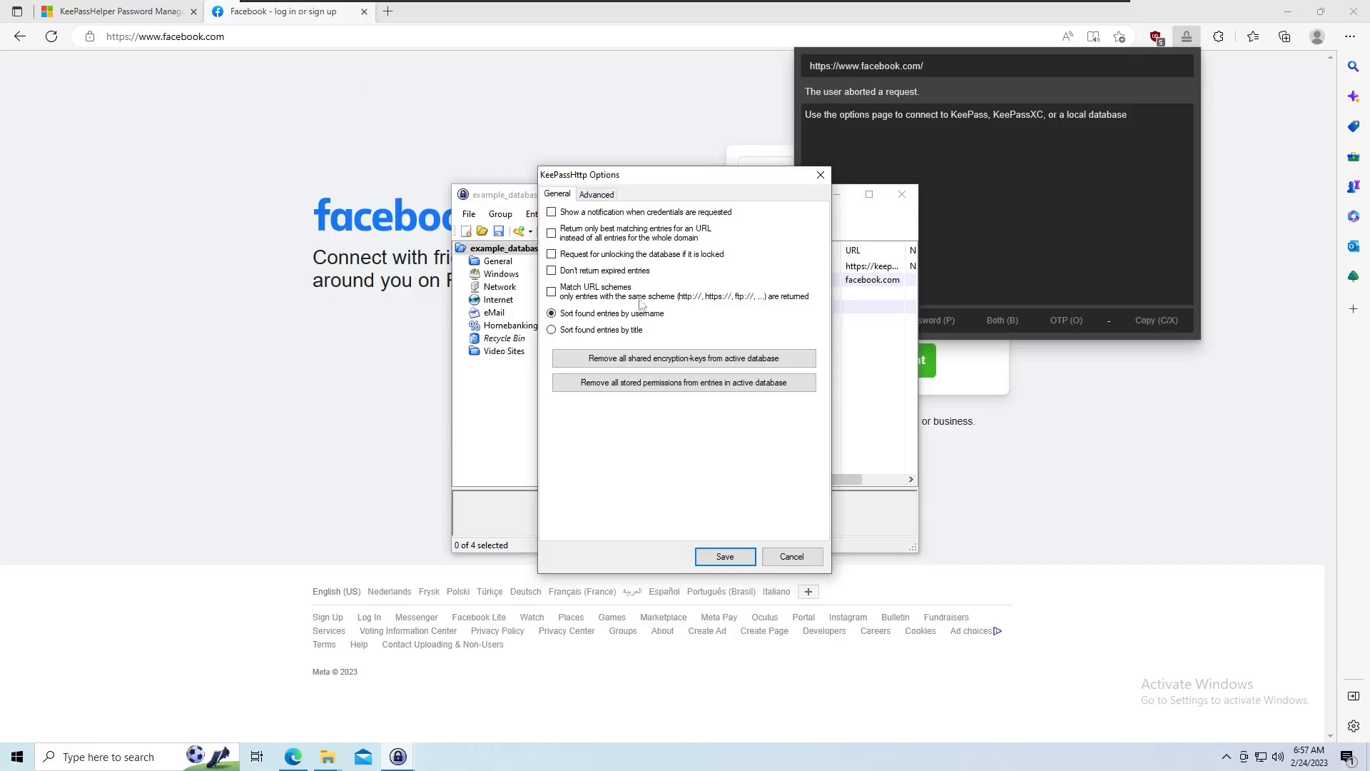
left_click(741, 624)
left_click(739, 566)
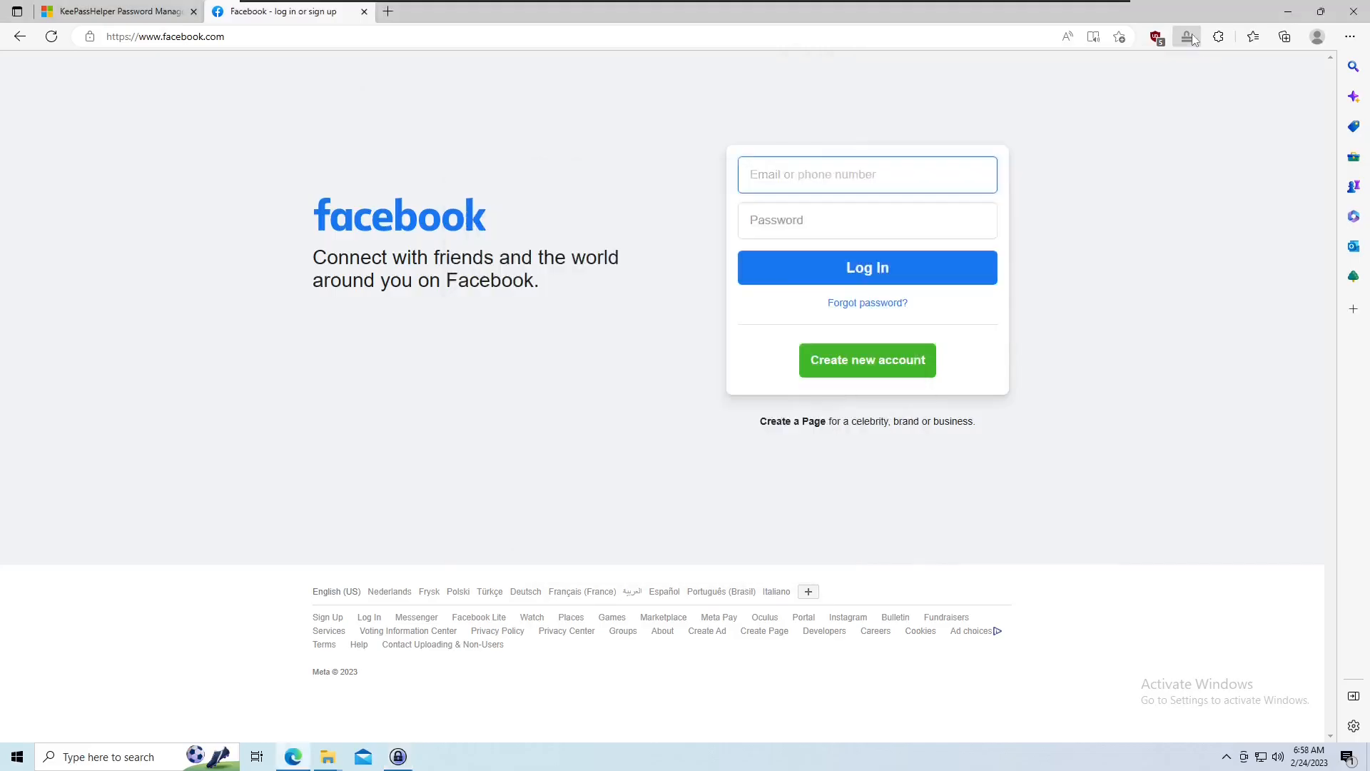
Fill the Facebook login with the stored Facebook entry from the KeePassHelper list.
left_click(1187, 36)
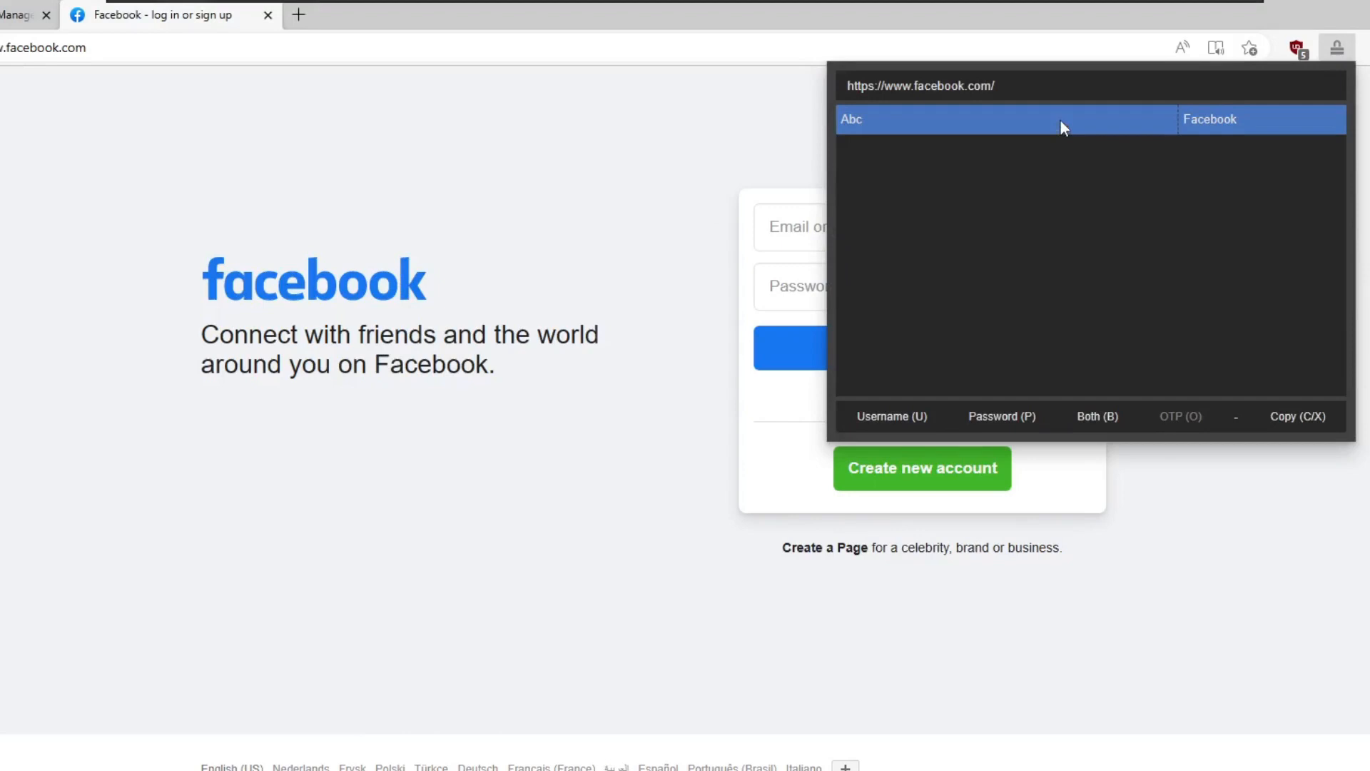
double_click(974, 96)
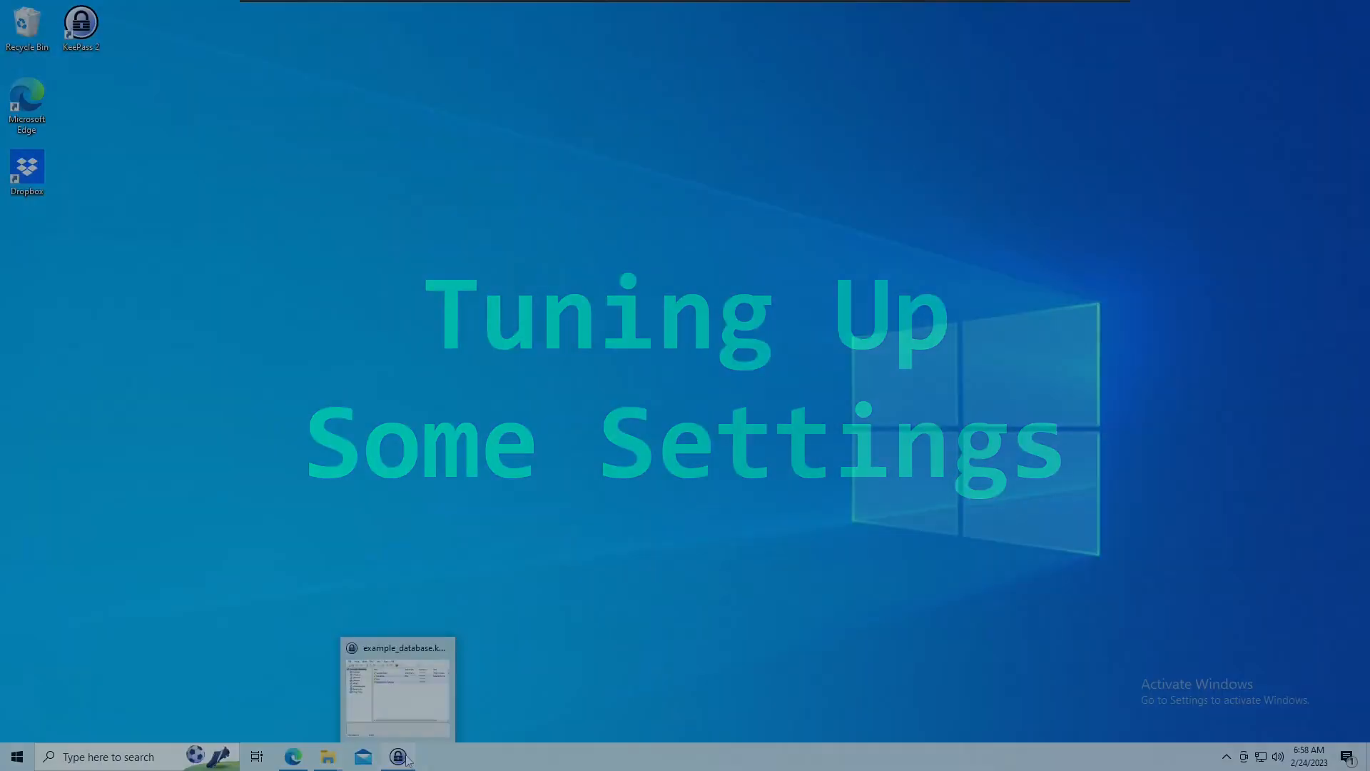
In KeePass options, lock the workspace after 3600 seconds of global user inactivity and when locking the computer or switching user.
left_click(403, 713)
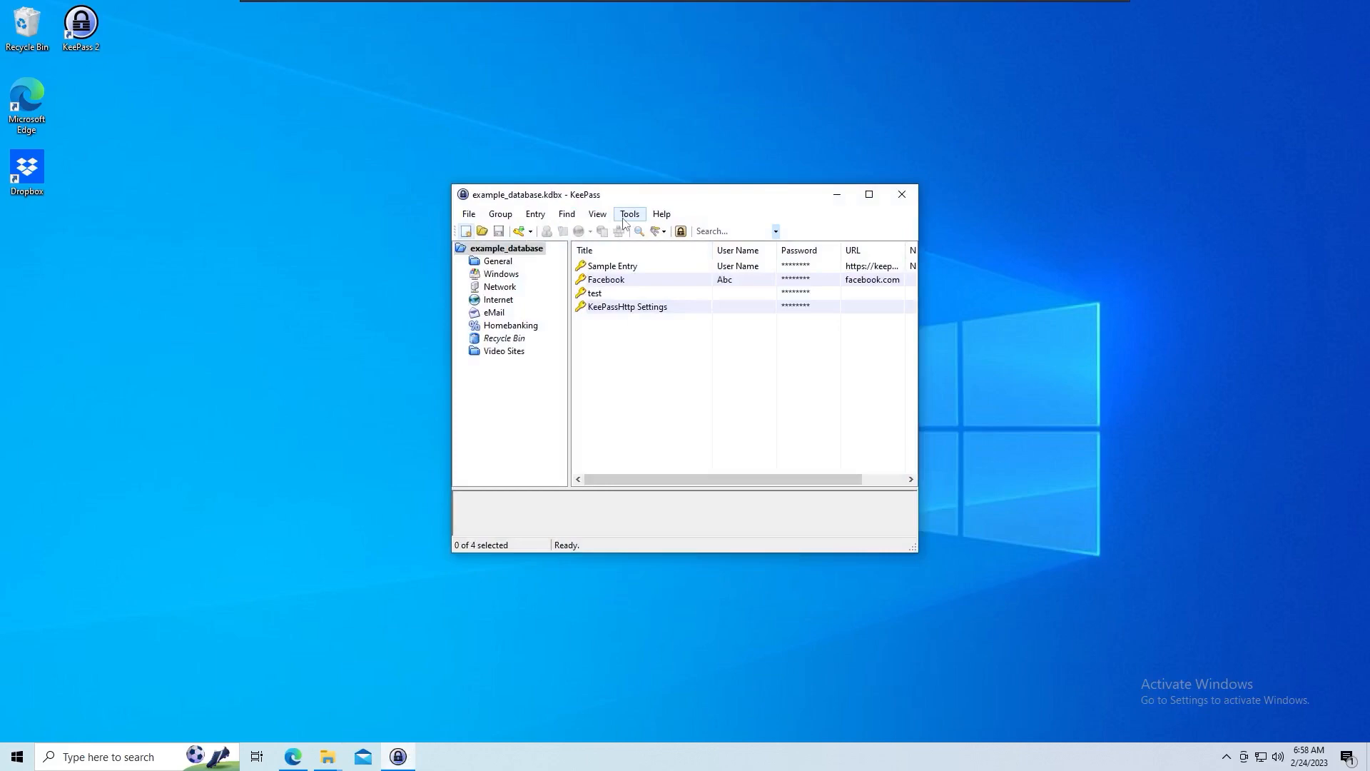
left_click(624, 218)
left_click(655, 351)
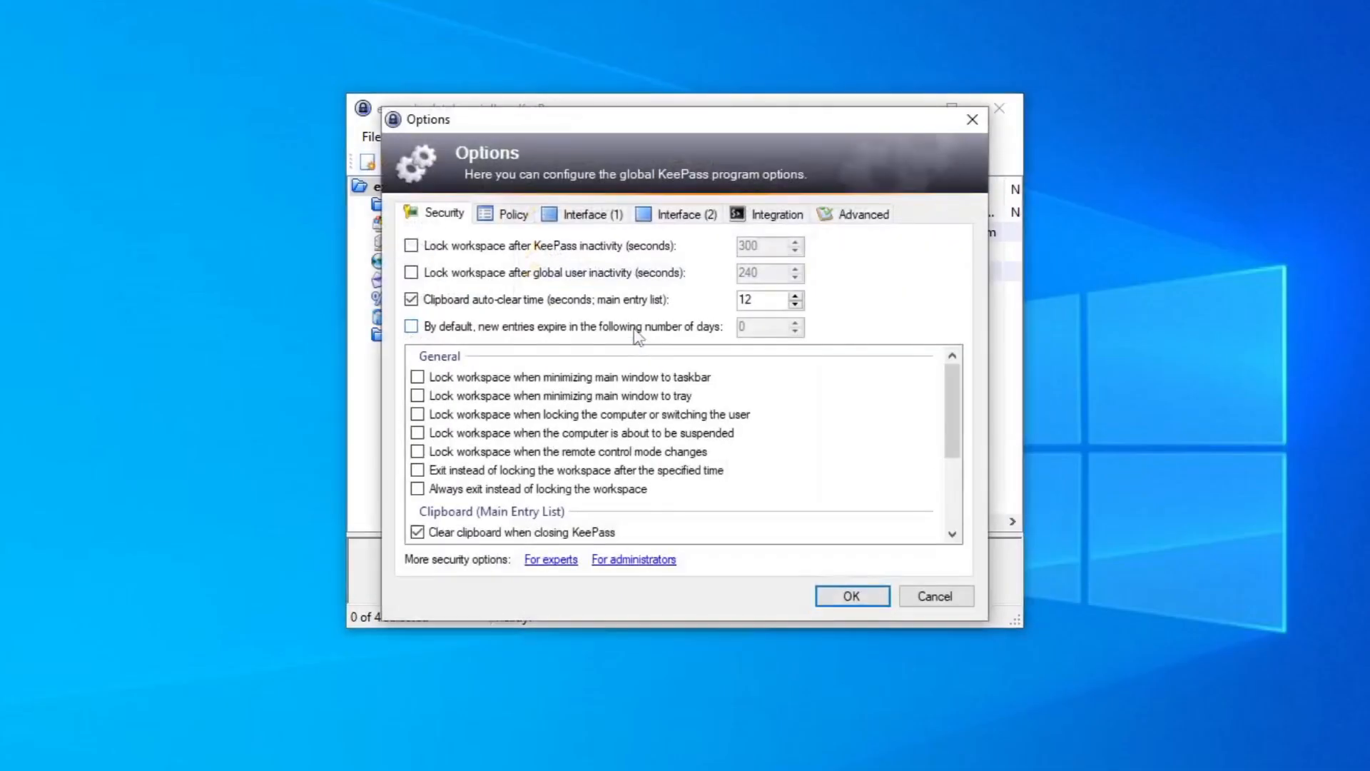
left_click(637, 282)
key("Tab")
type("3600")
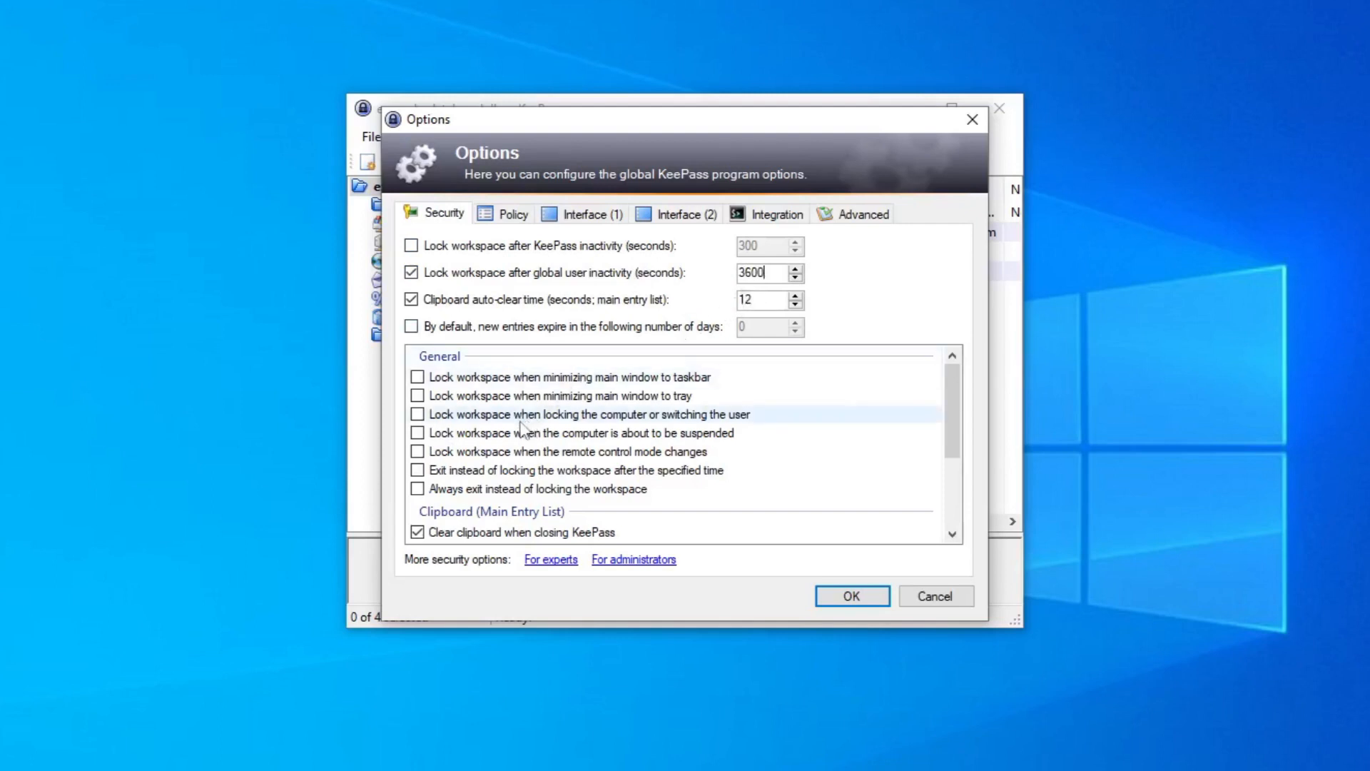
left_click(417, 415)
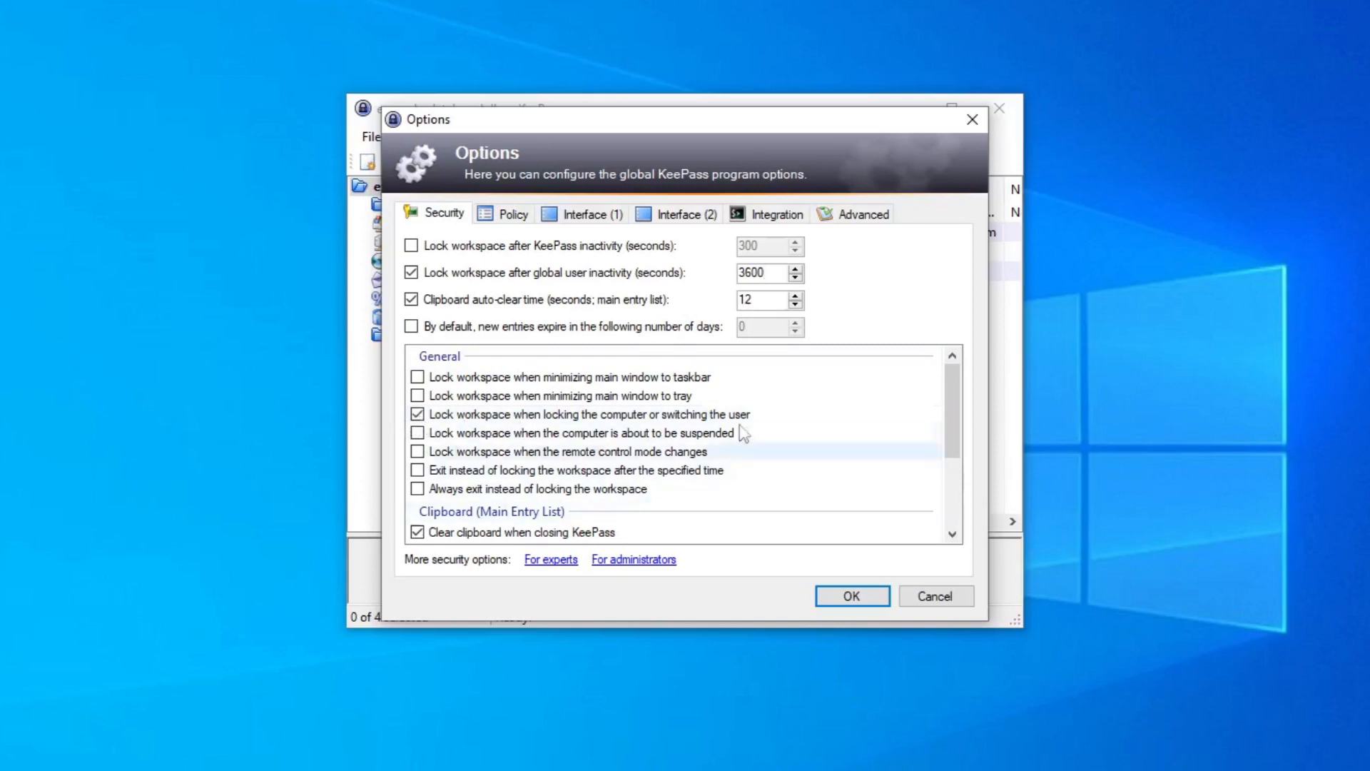
Enable minimizing to tray instead of taskbar and apply the options.
left_click(581, 218)
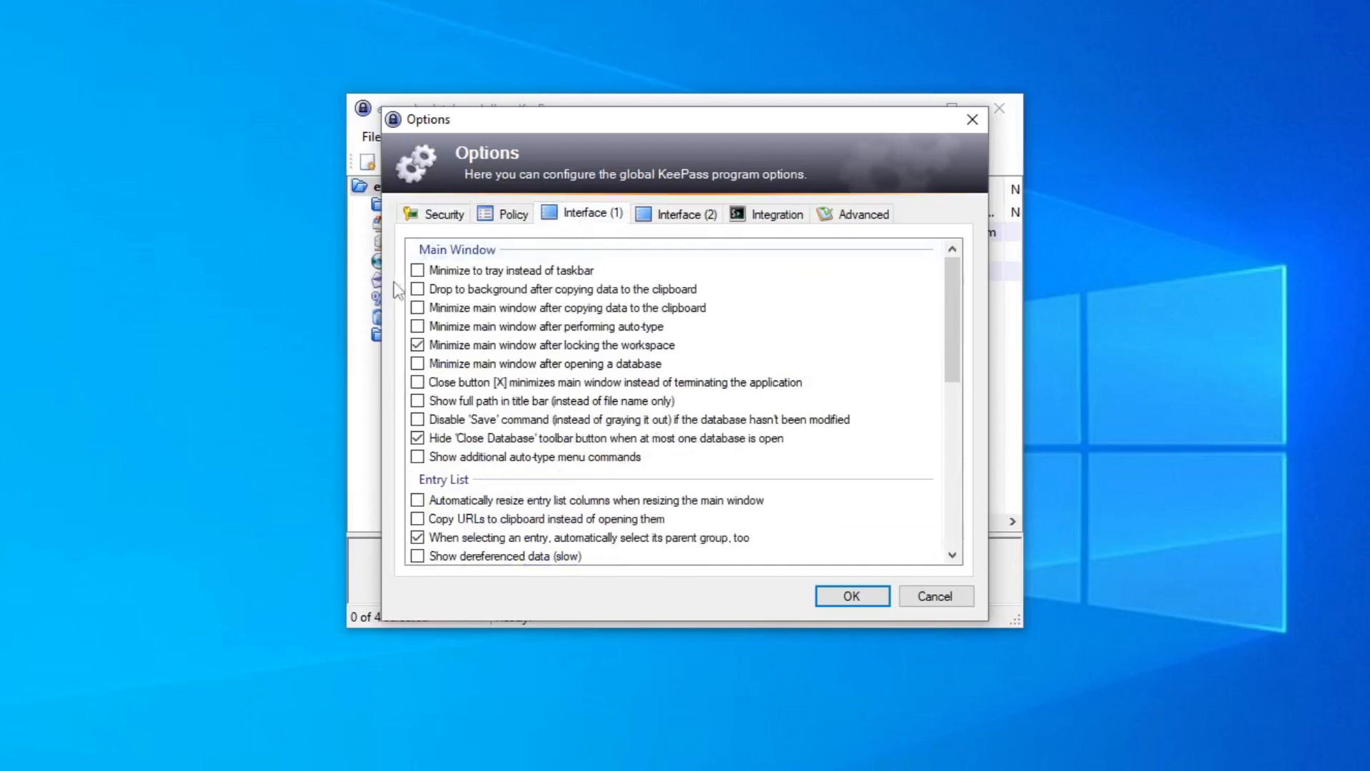
left_click(417, 272)
left_click(851, 596)
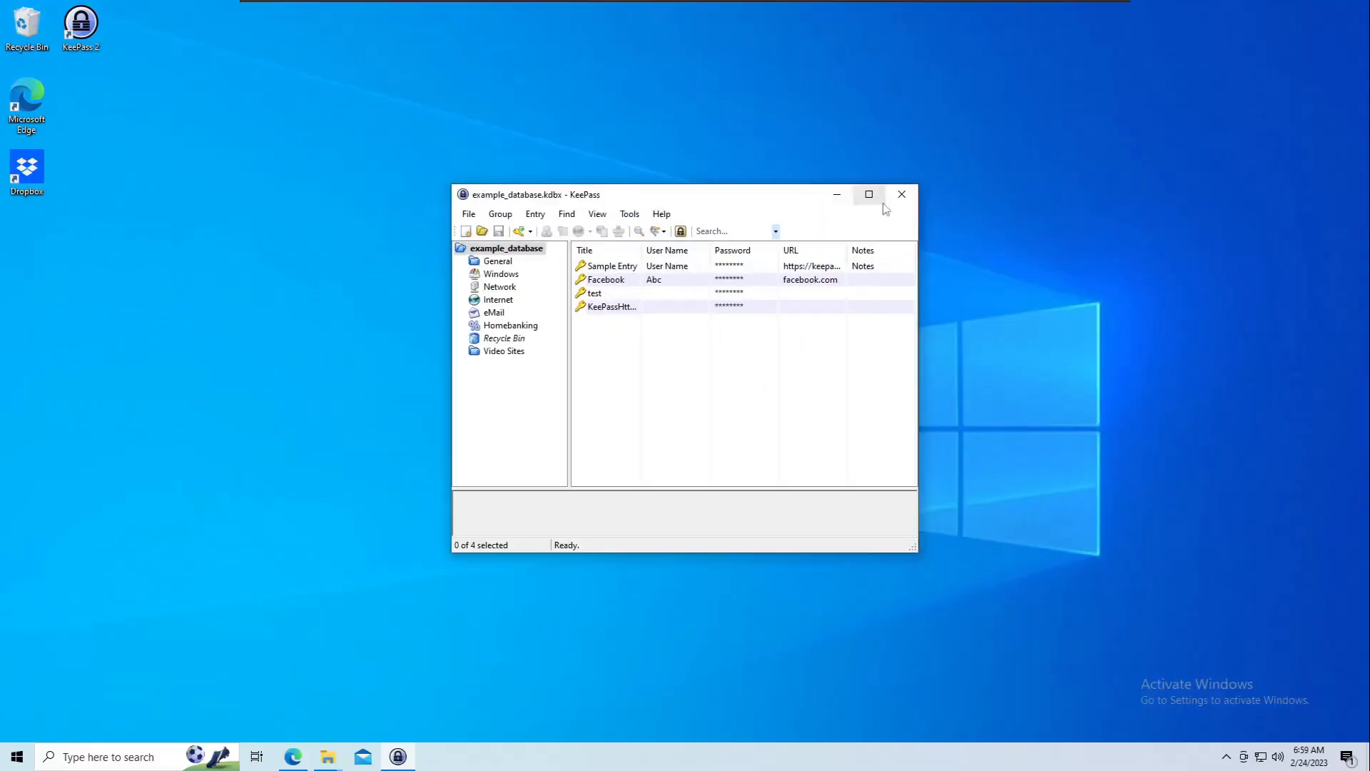
Maximize KeePass and set a custom entry list font of Calibri, Bold, 14 pt.
left_click(951, 108)
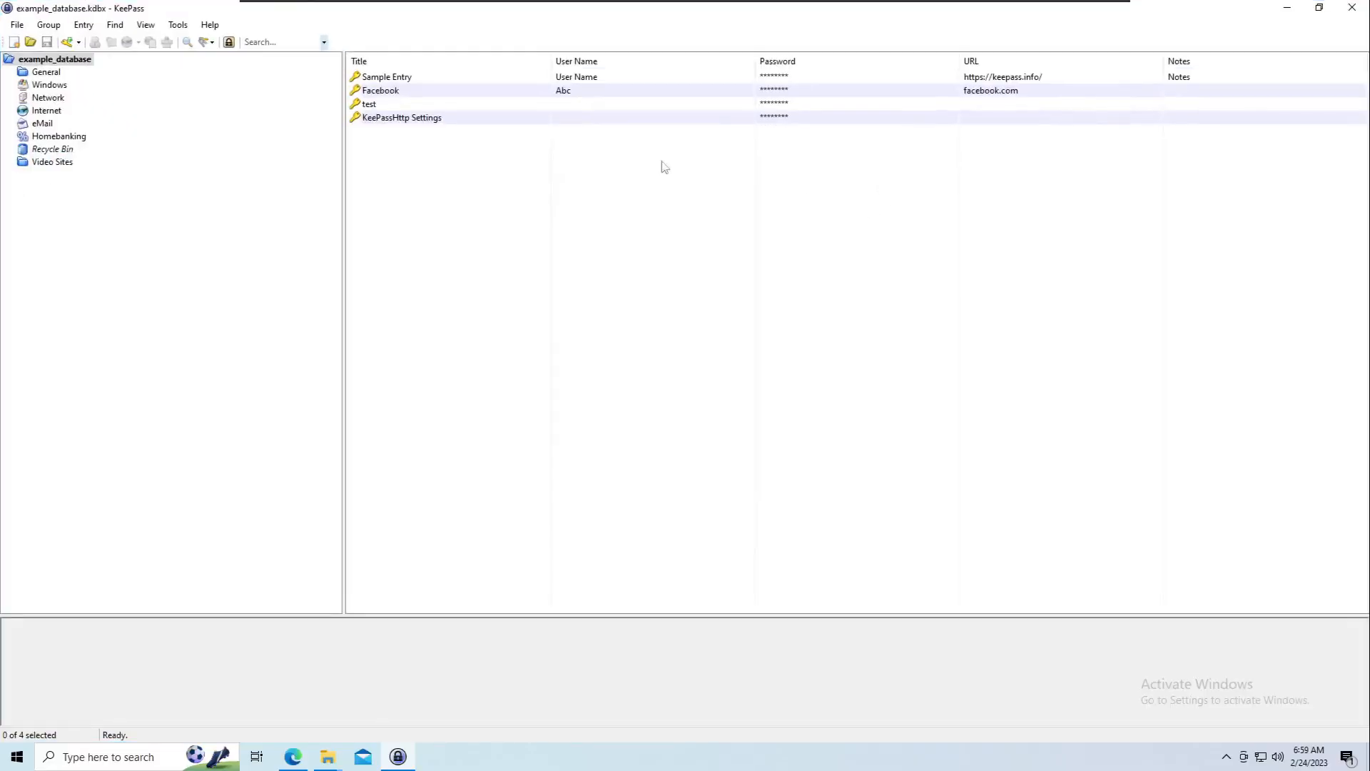
left_click(178, 25)
left_click(200, 162)
left_click(683, 264)
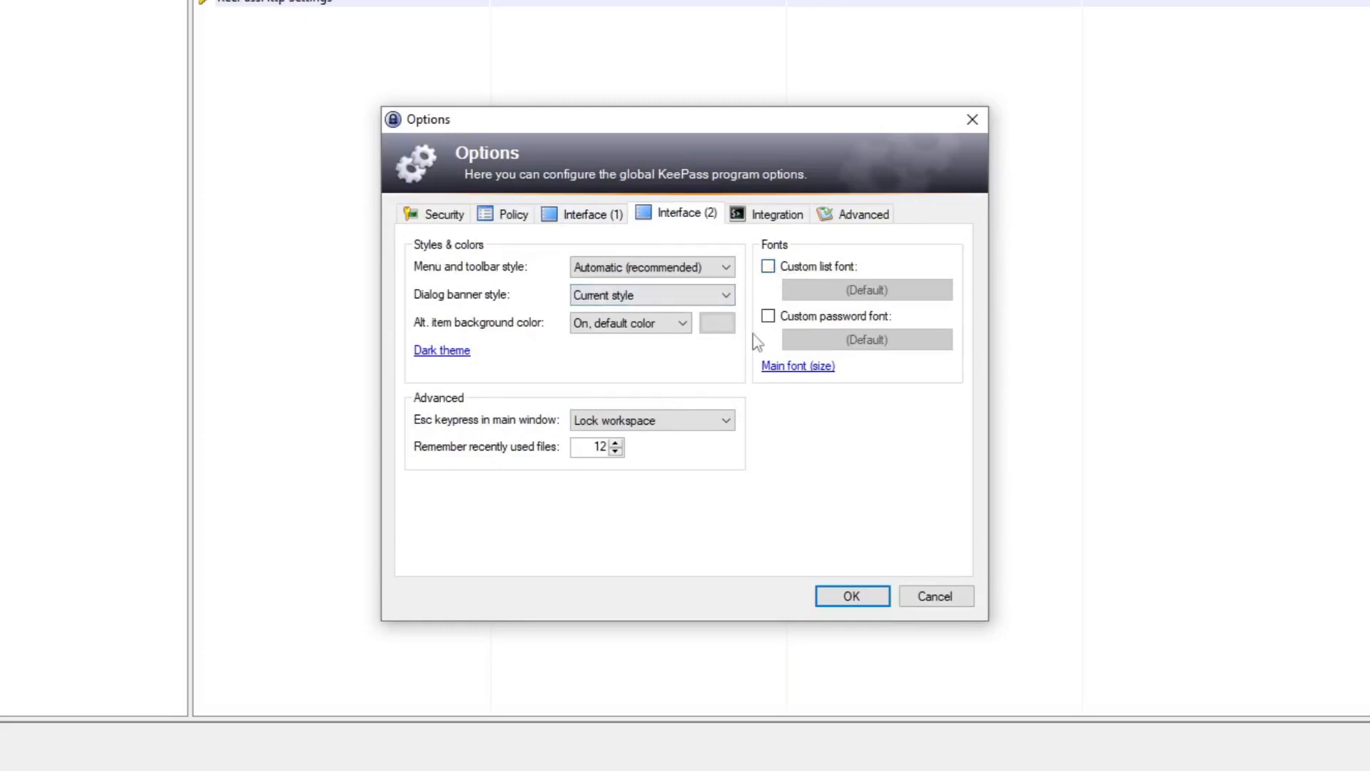
left_click(785, 268)
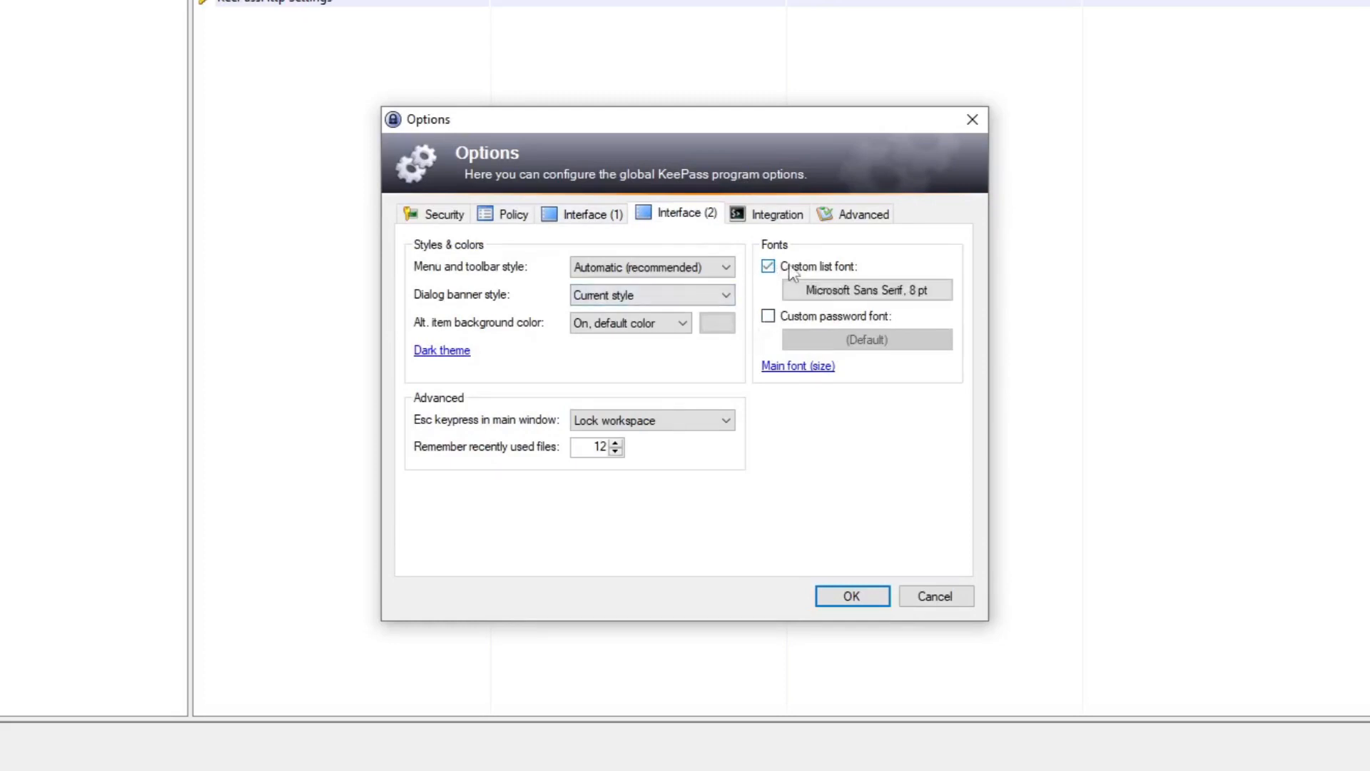
left_click(814, 293)
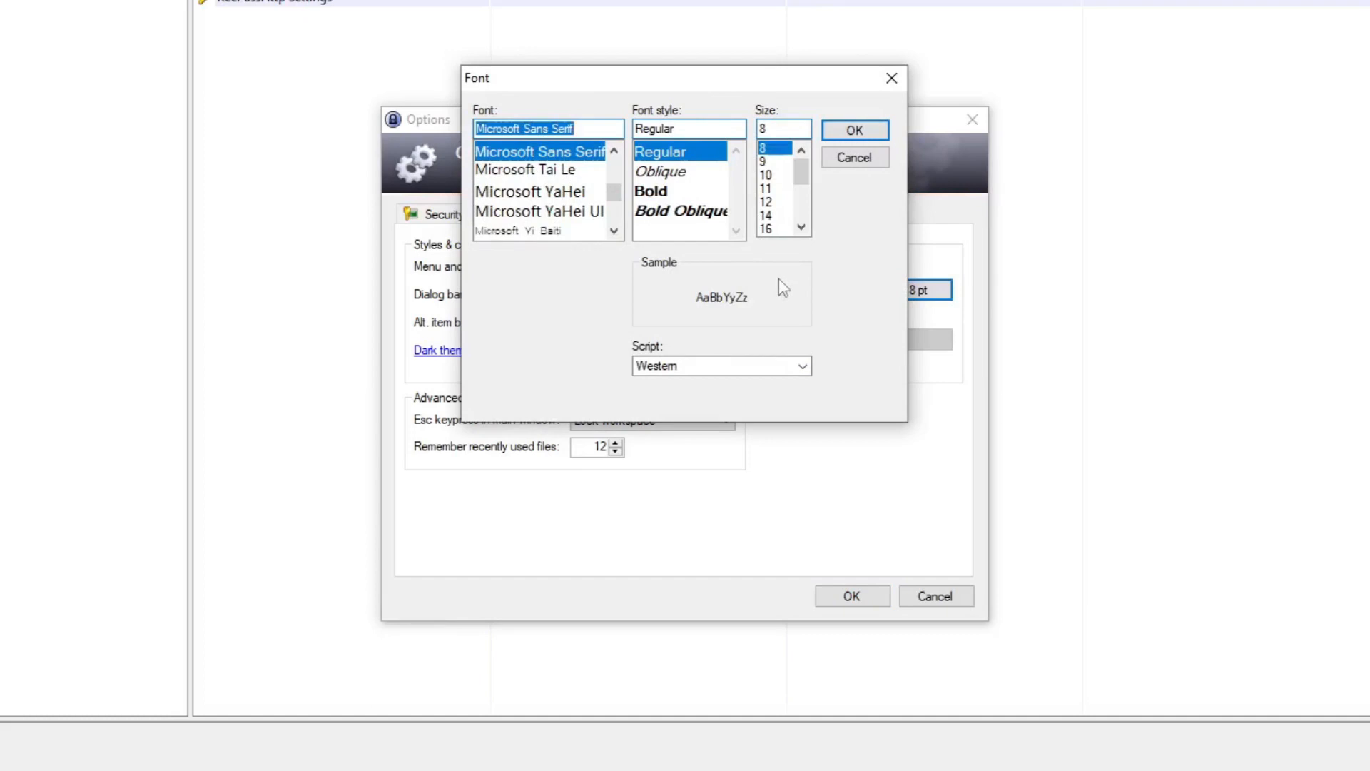
type("ca")
left_click(558, 156)
left_click(687, 209)
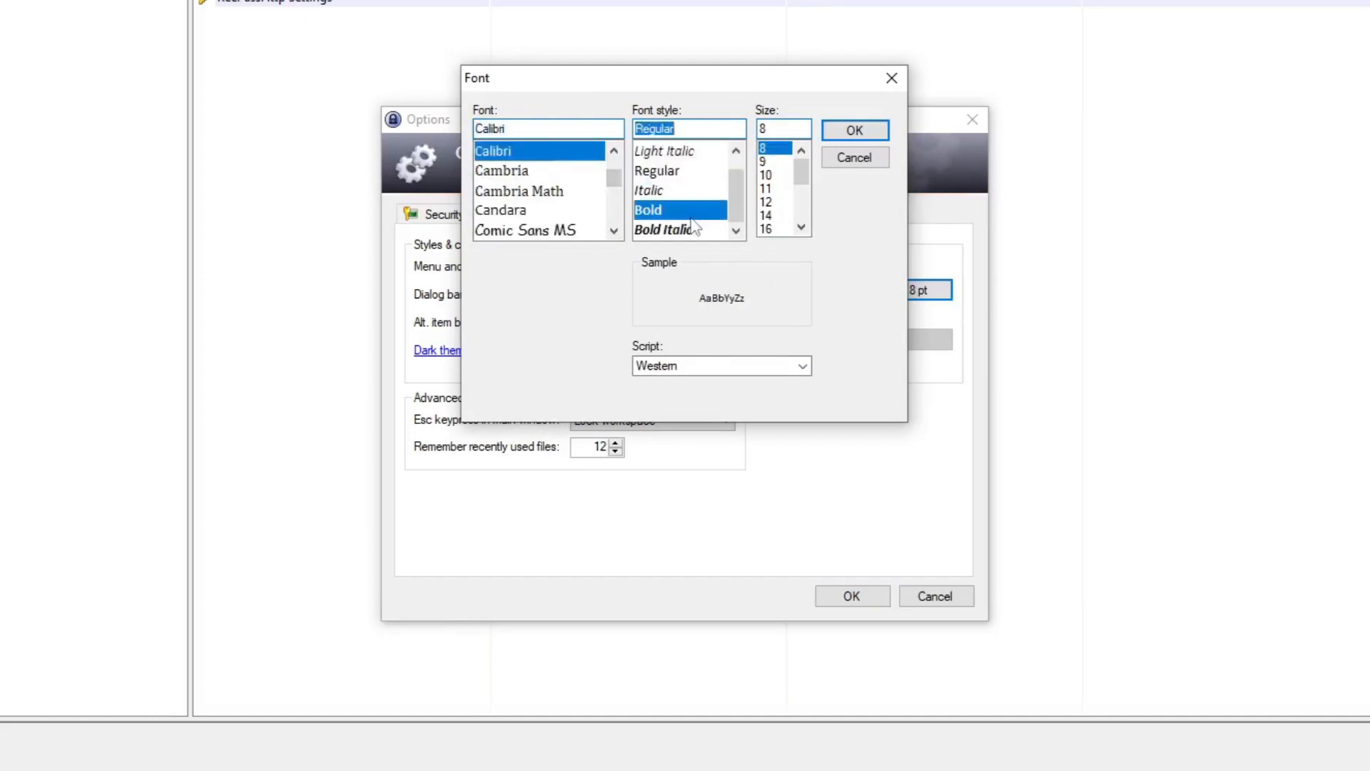
left_click(770, 215)
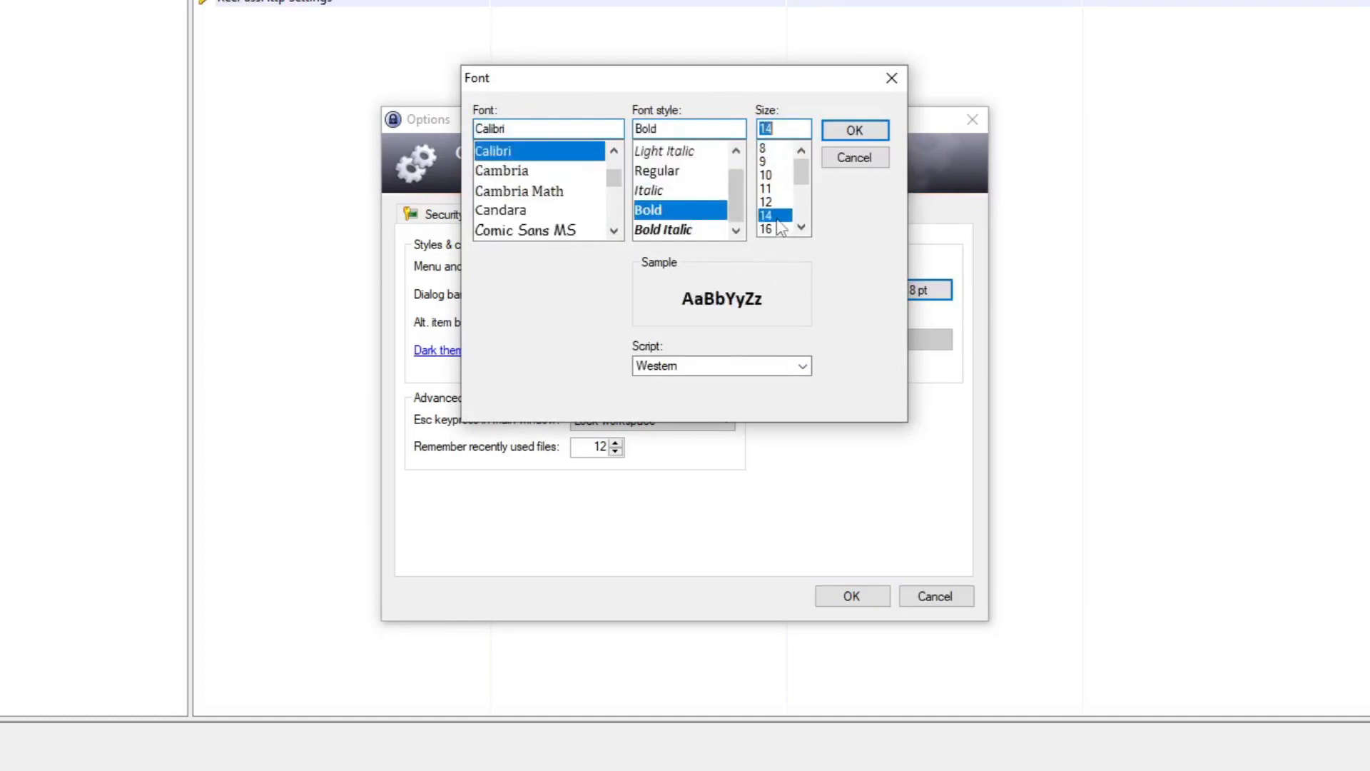
left_click(839, 137)
left_click(851, 592)
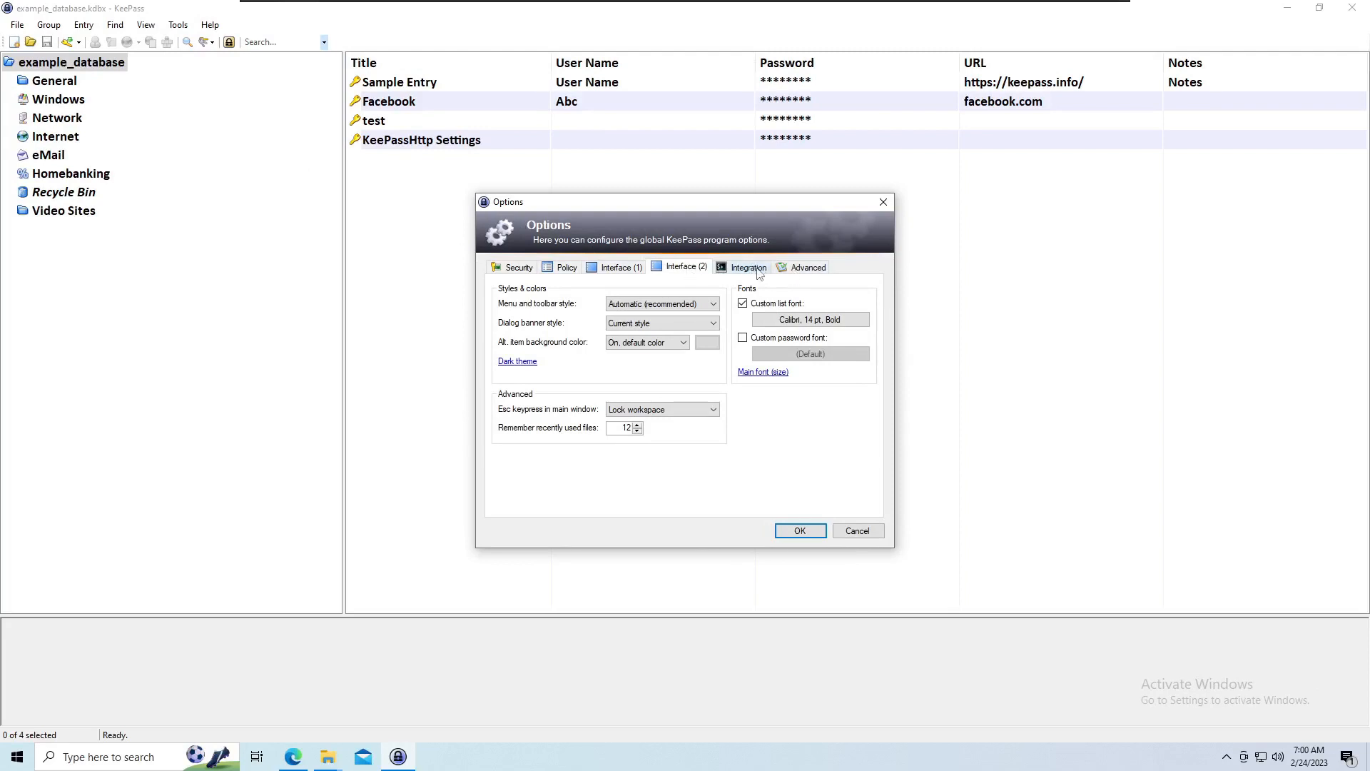
Enable automatic saving when closing or locking the database and after modifying an entry, then apply the options.
left_click(810, 269)
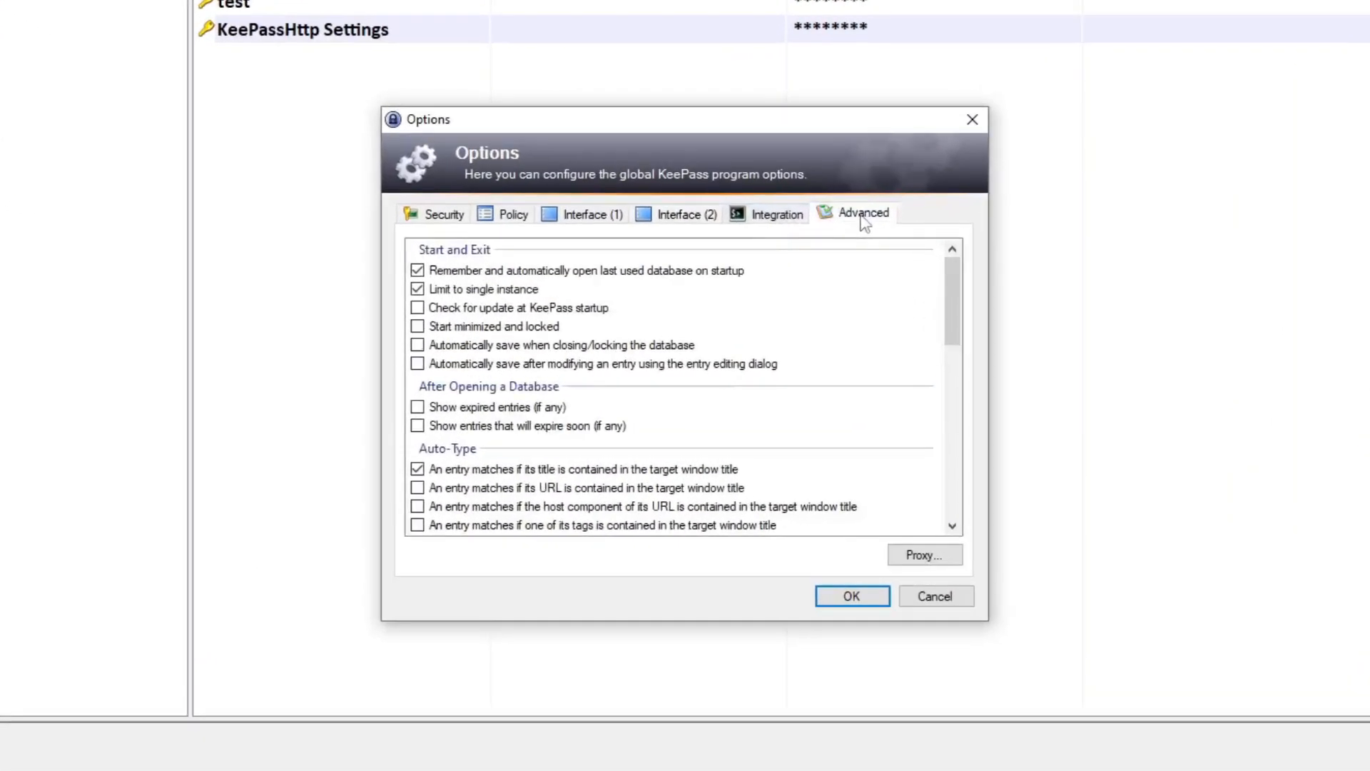
left_click(418, 345)
left_click(420, 364)
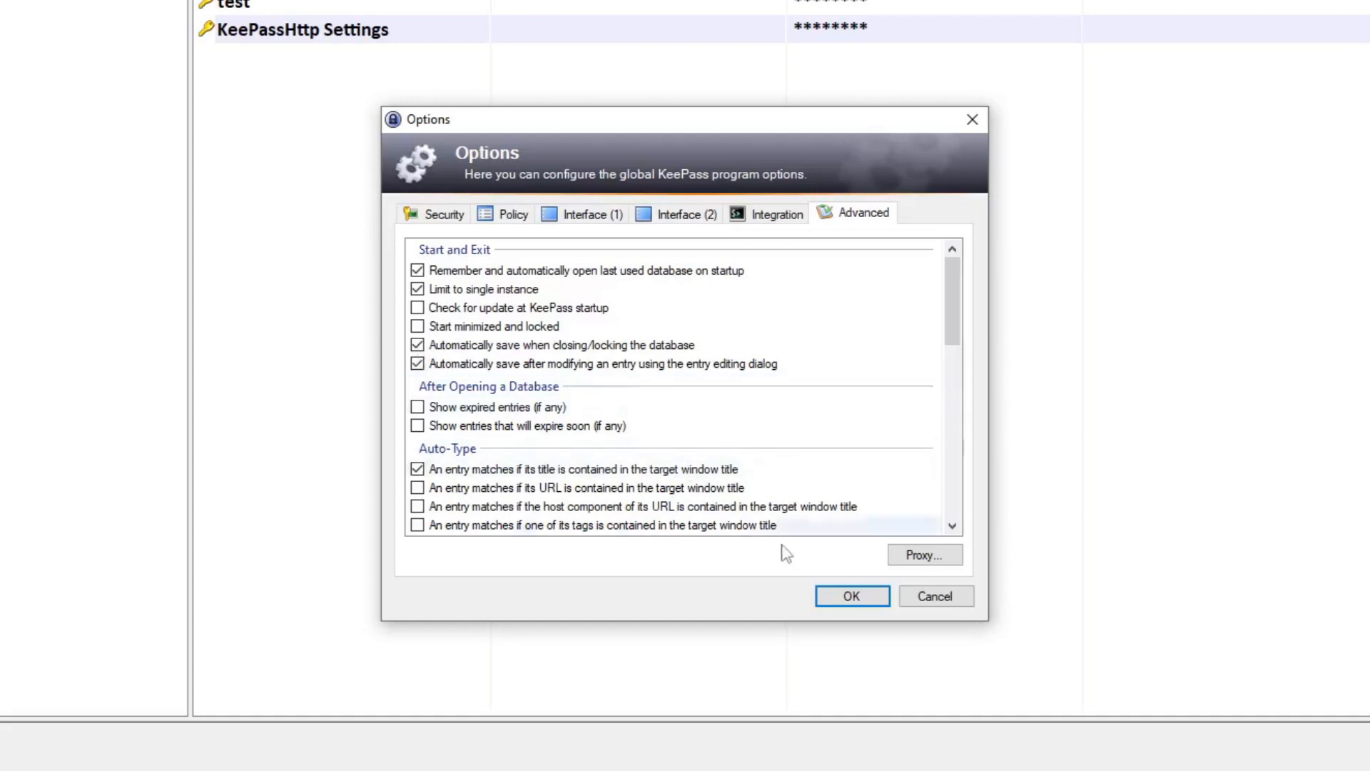
left_click(847, 598)
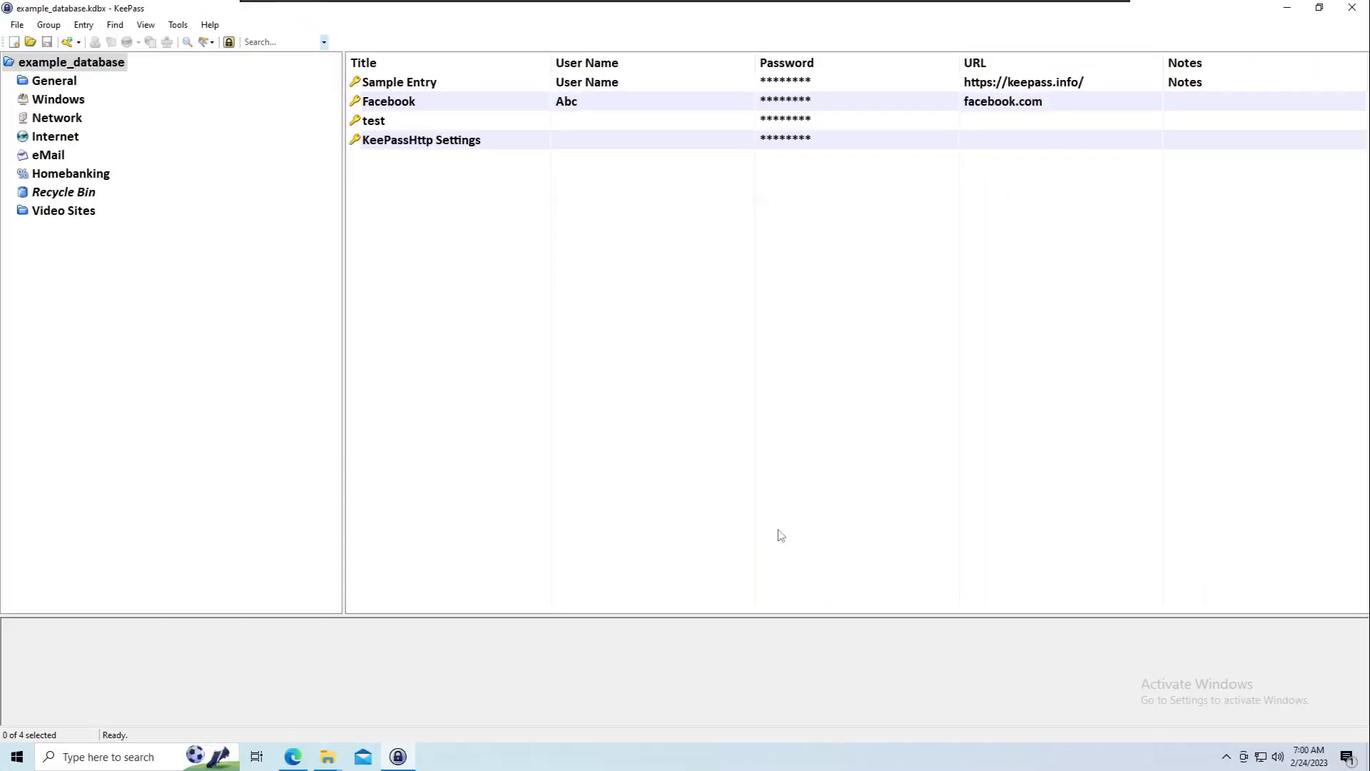